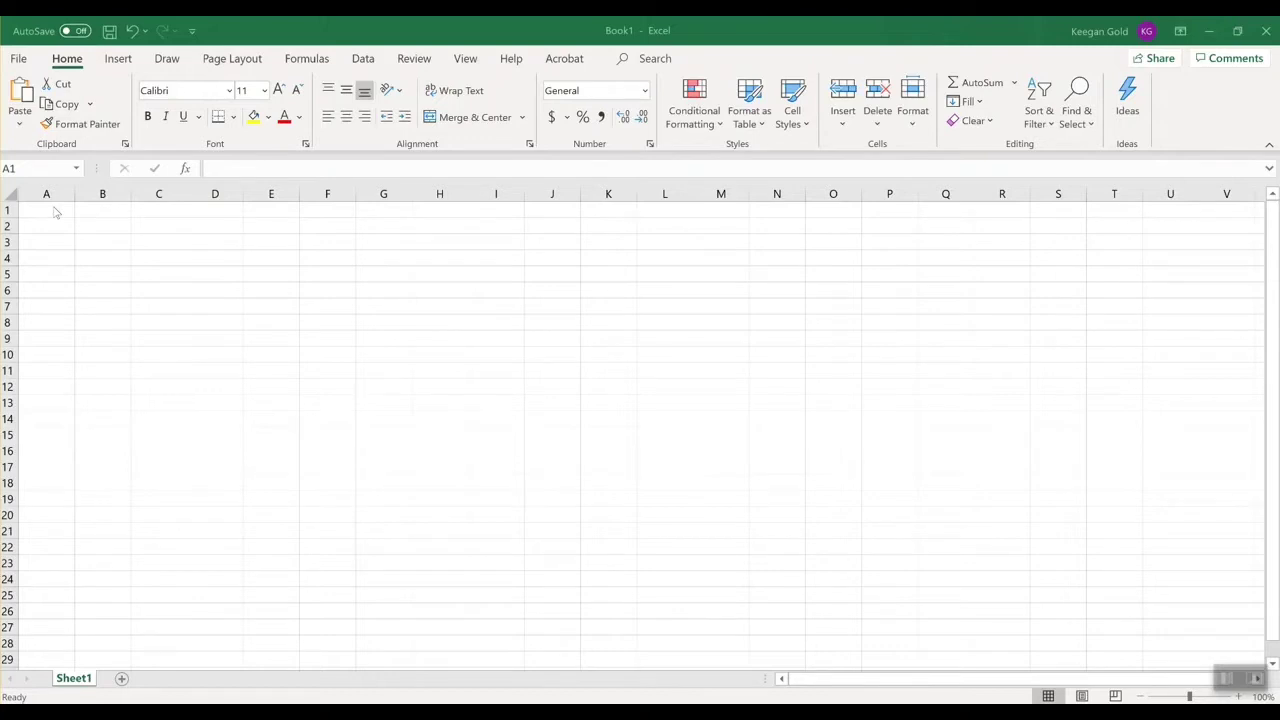
# - Enter the headings Item number, Set 1 and Set 2 in A1:C1
pyautogui.click(53, 207)
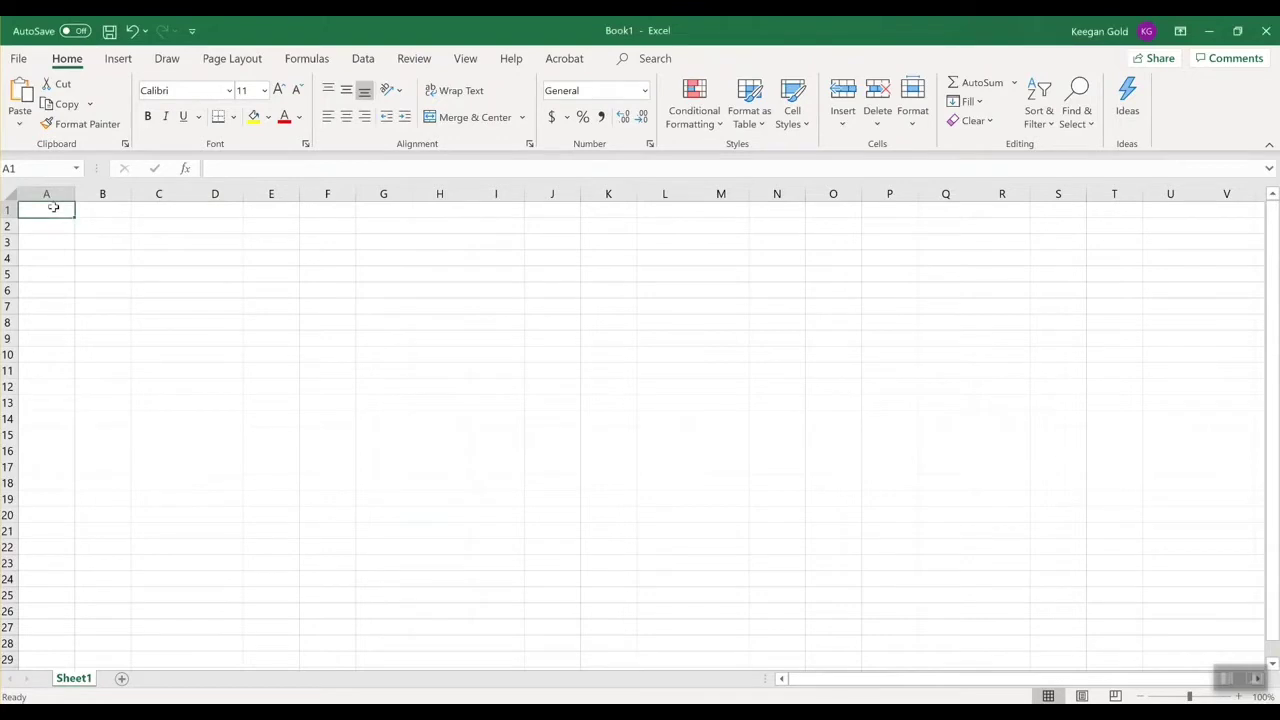
pyautogui.write('Nu')
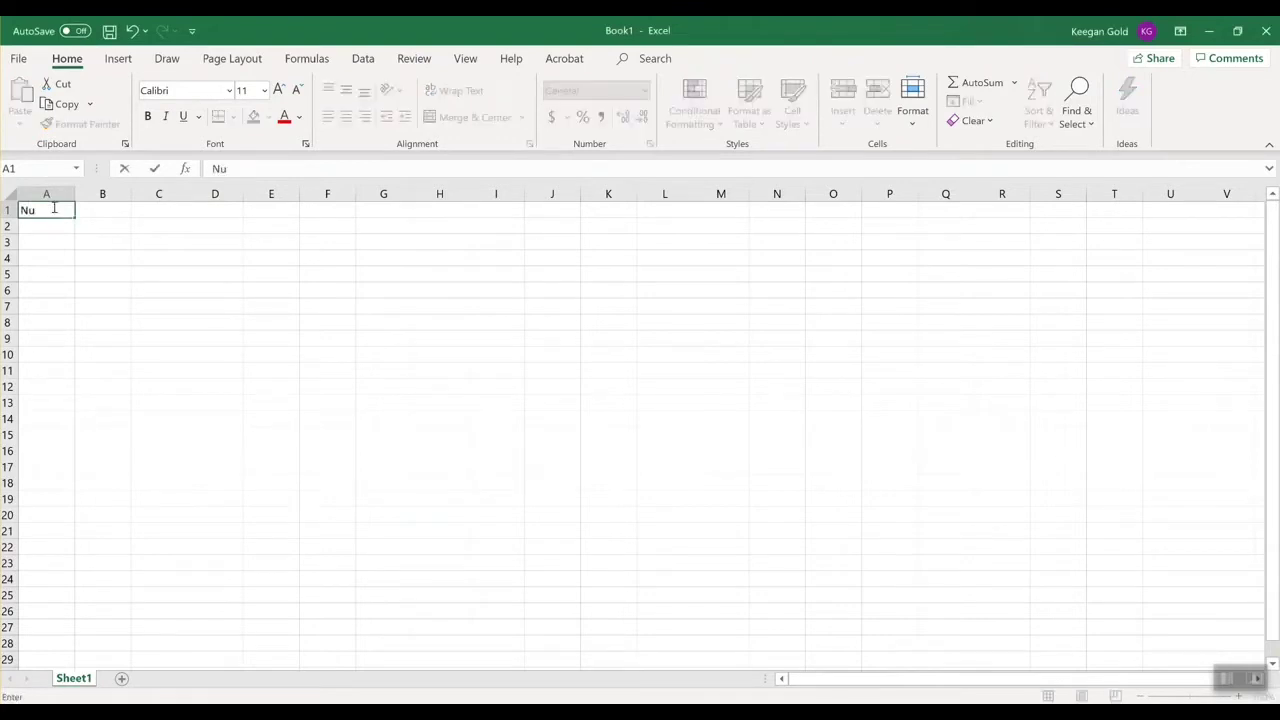
pyautogui.press('BackSpace')
pyautogui.press('BackSpace')
pyautogui.write('Item number')
pyautogui.press('Return')
pyautogui.press('Up')
pyautogui.press('Right')
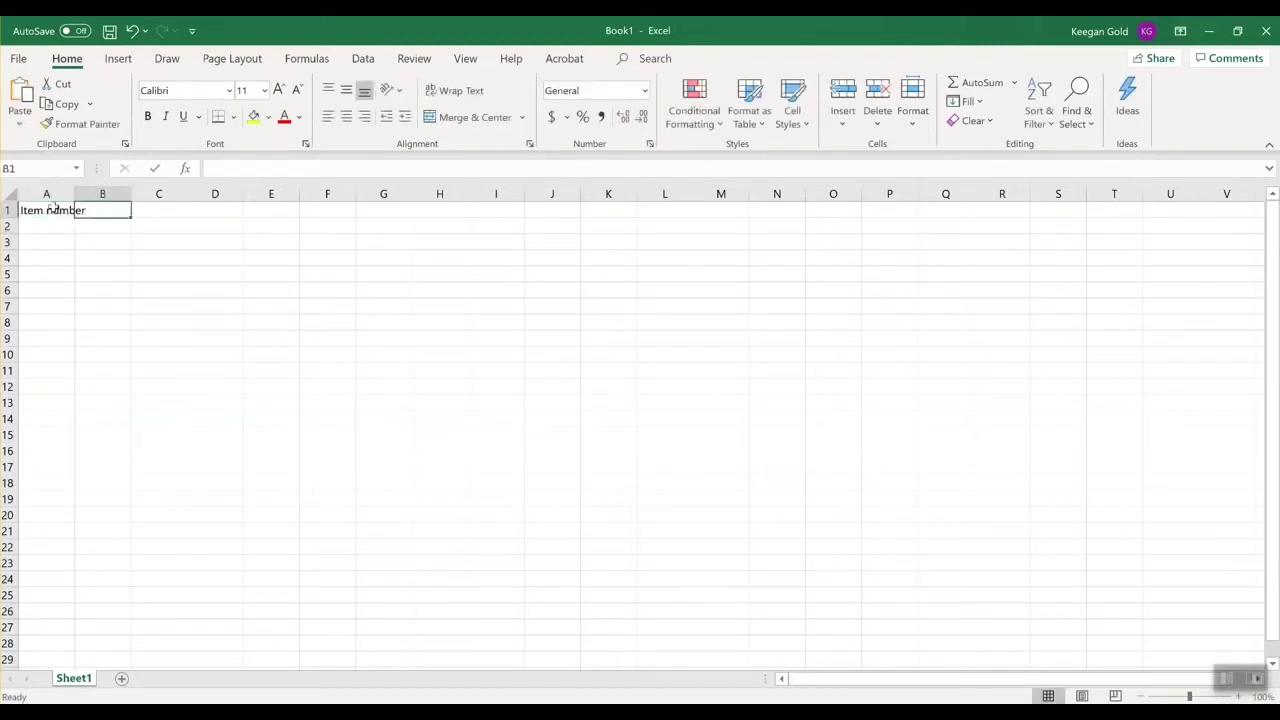
pyautogui.write('Set')
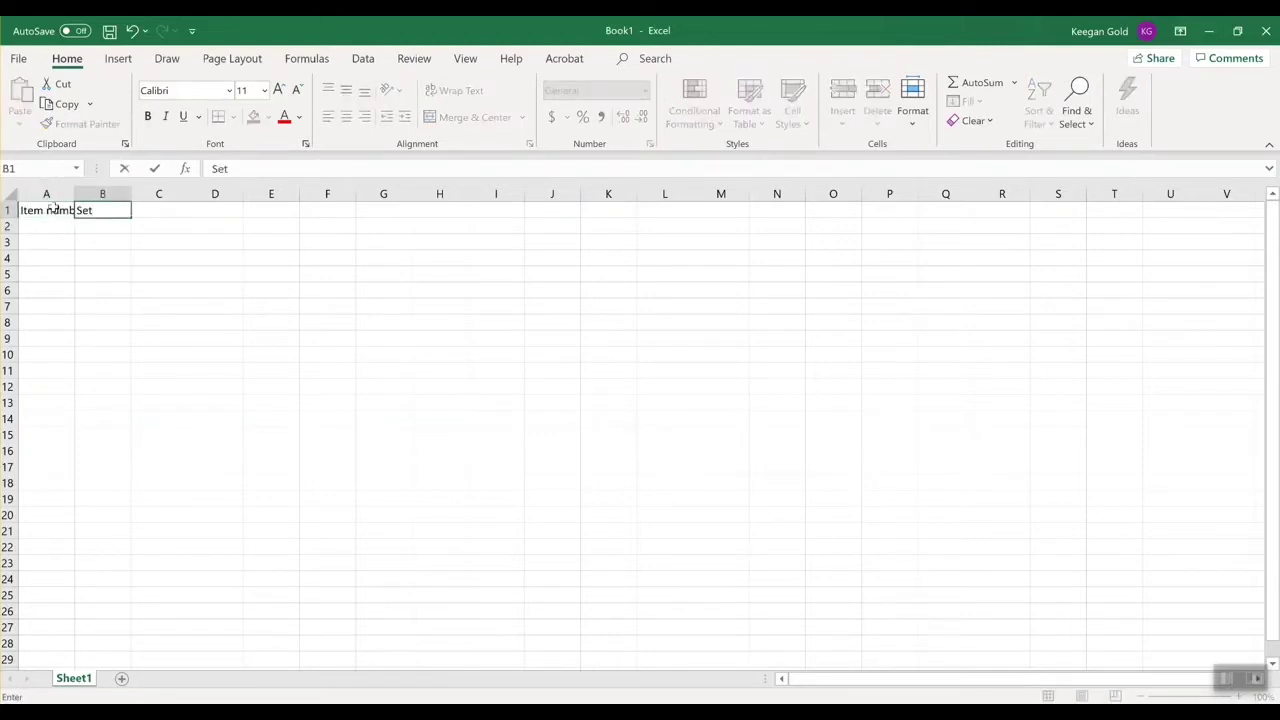
pyautogui.write(' 1')
pyautogui.press('Right')
pyautogui.write('Set 2')
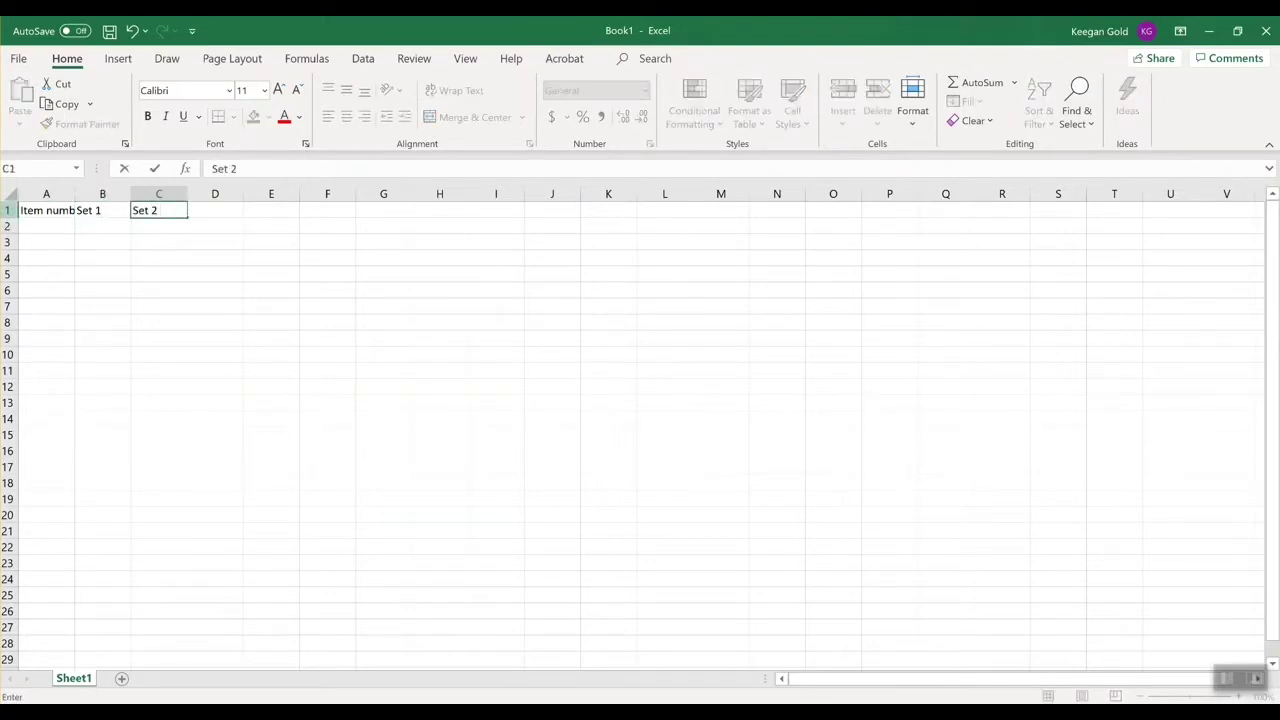
# - Insert a row above the headings, autofit column A, and title B1 'Mass (g)'
pyautogui.rightClick(12, 210)
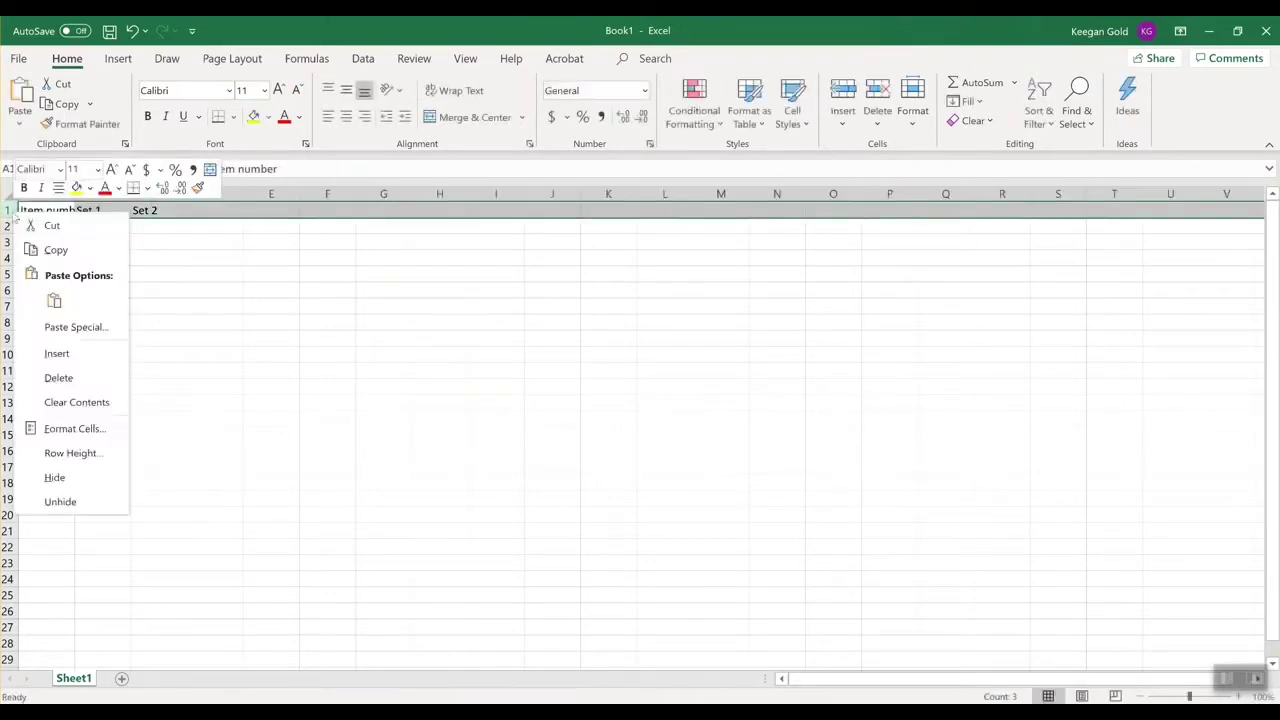
pyautogui.click(58, 354)
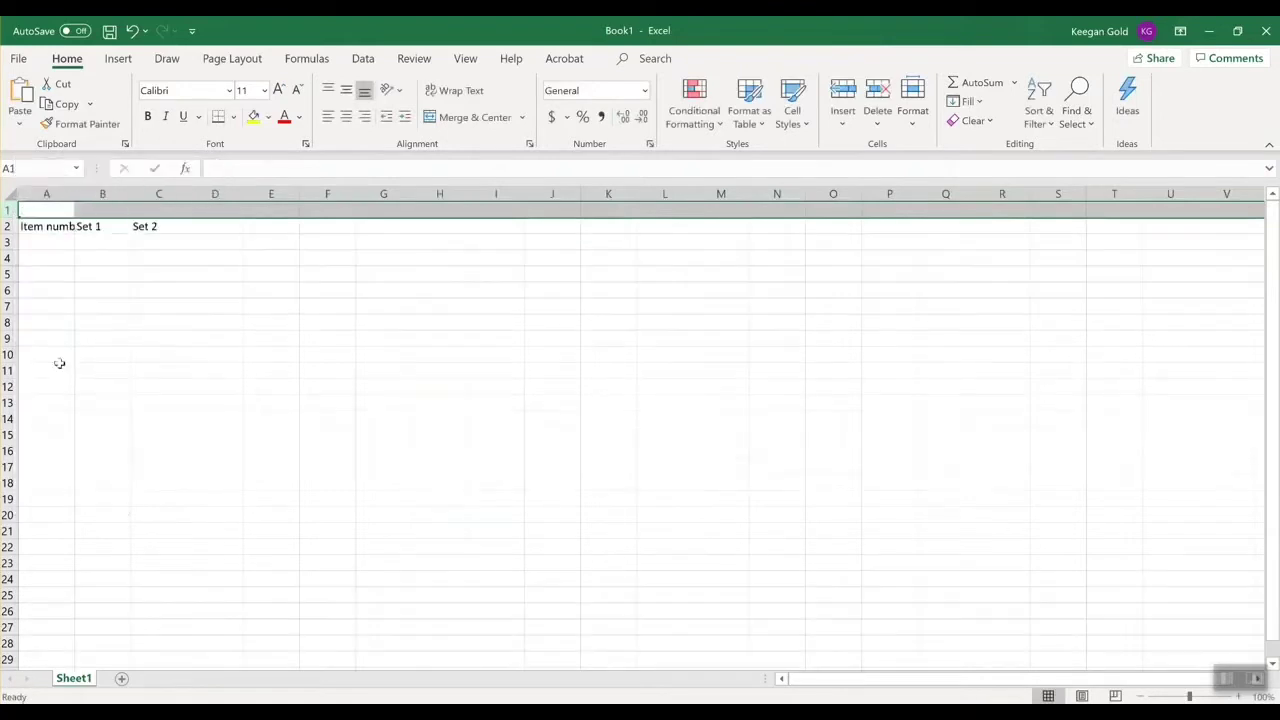
pyautogui.click(94, 210)
pyautogui.doubleClick(75, 193)
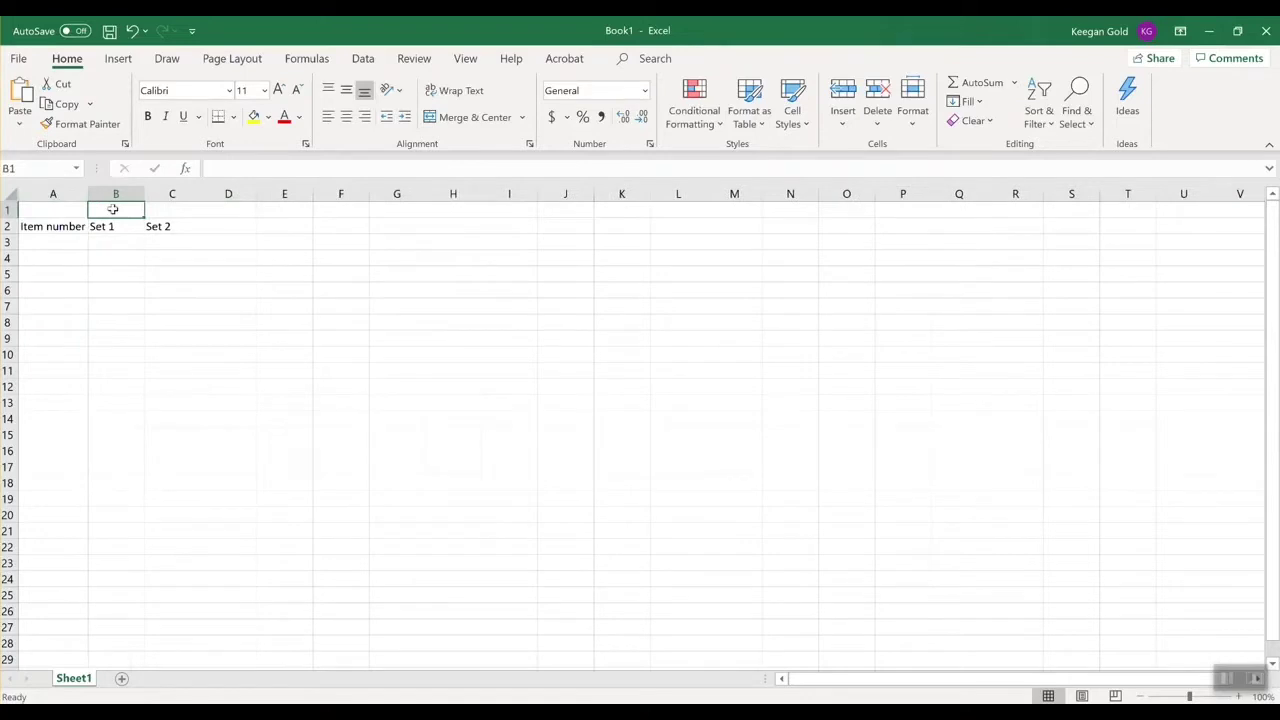
pyautogui.write('Mass (g)')
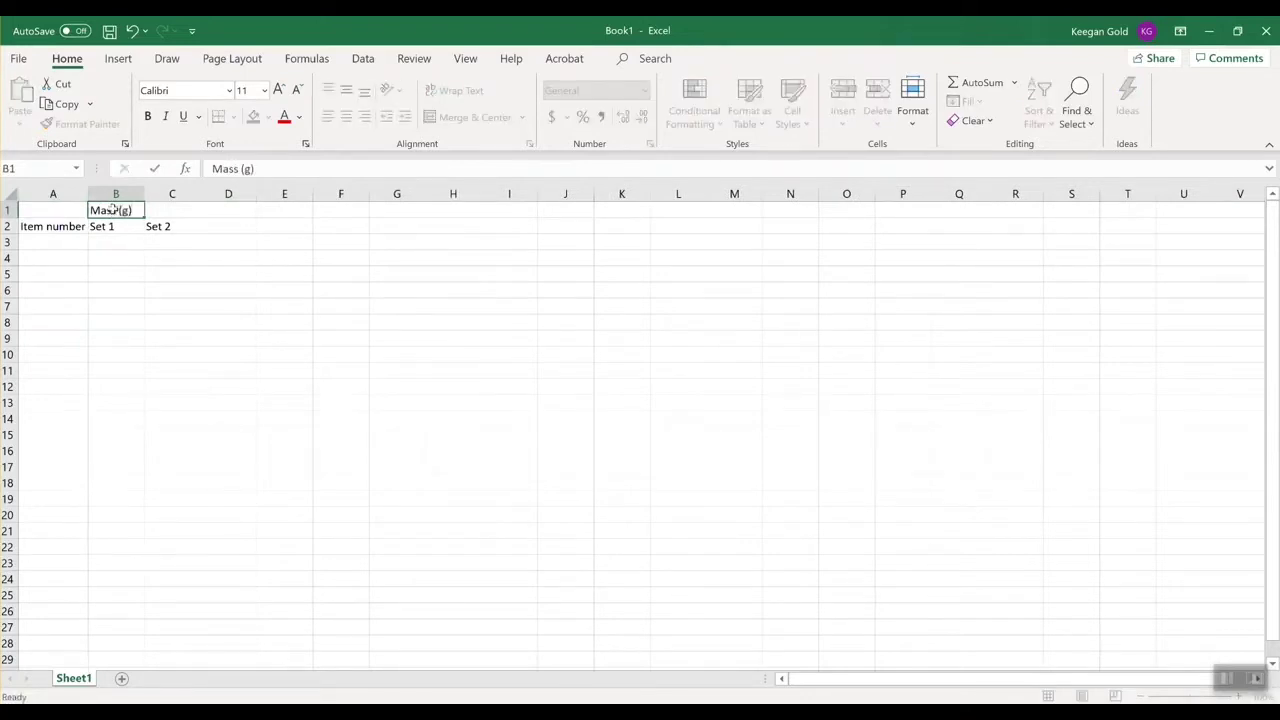
pyautogui.press('Return')
pyautogui.press('Down')
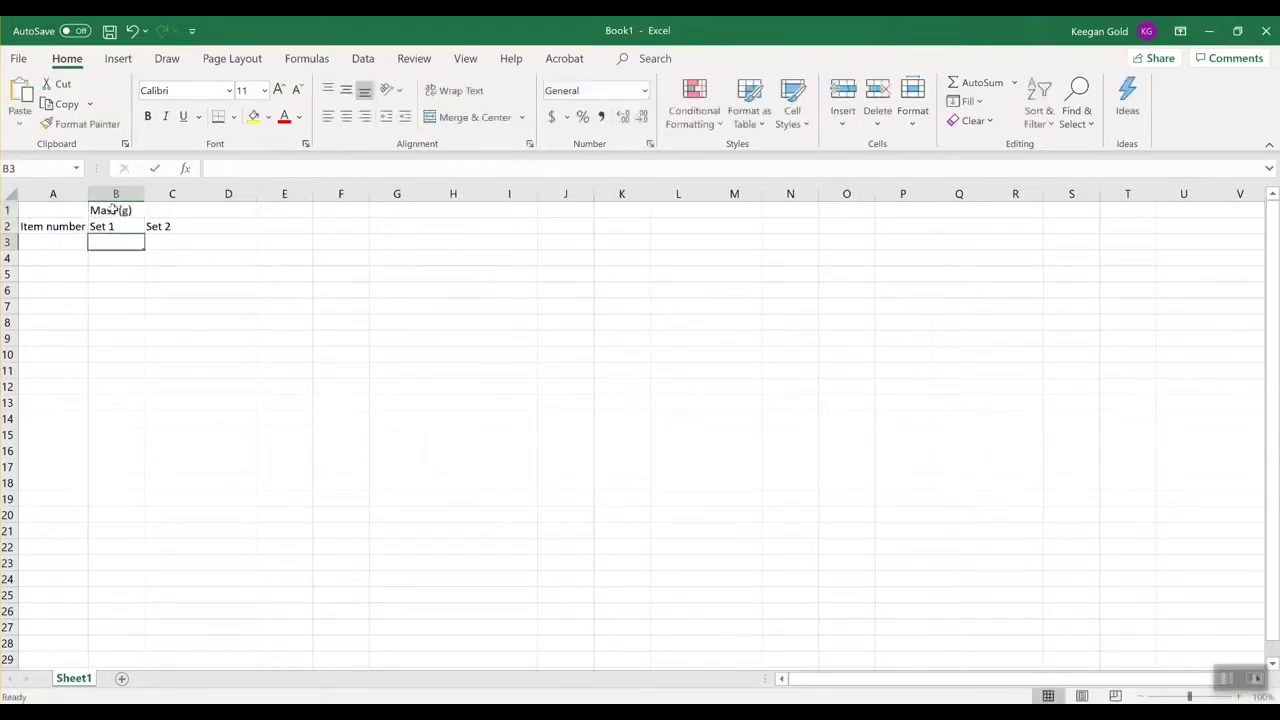
pyautogui.press('Left')
# - Enter 1 in A3, clearing the extra 2 and 3 typed below it
pyautogui.write('1')
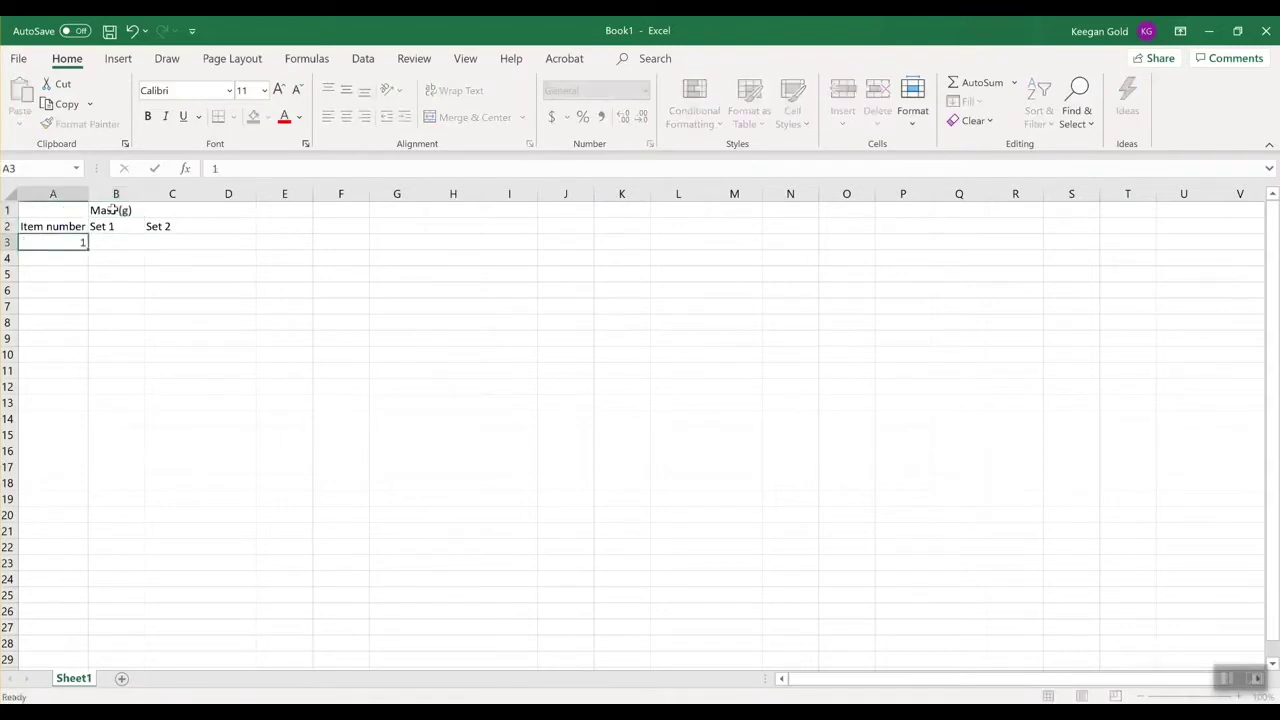
pyautogui.press('Return')
pyautogui.write('2')
pyautogui.press('Return')
pyautogui.write('3')
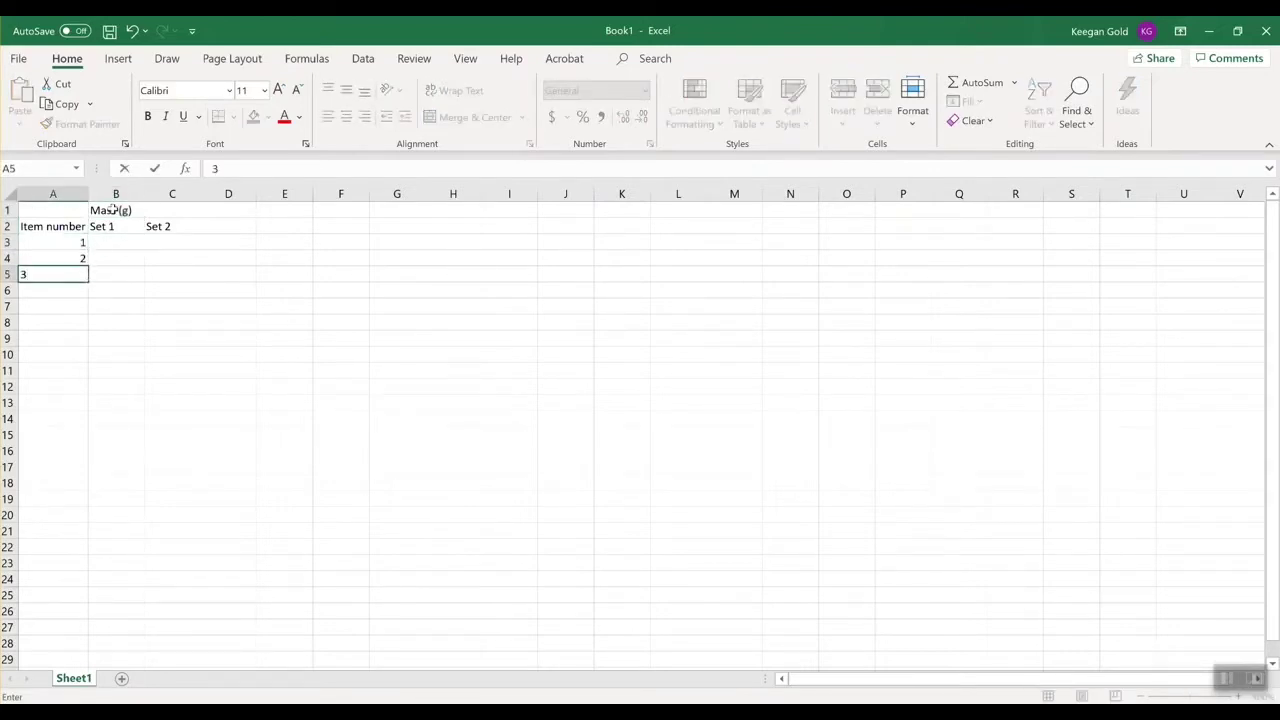
pyautogui.press('BackSpace')
pyautogui.press('Up')
pyautogui.press('Up')
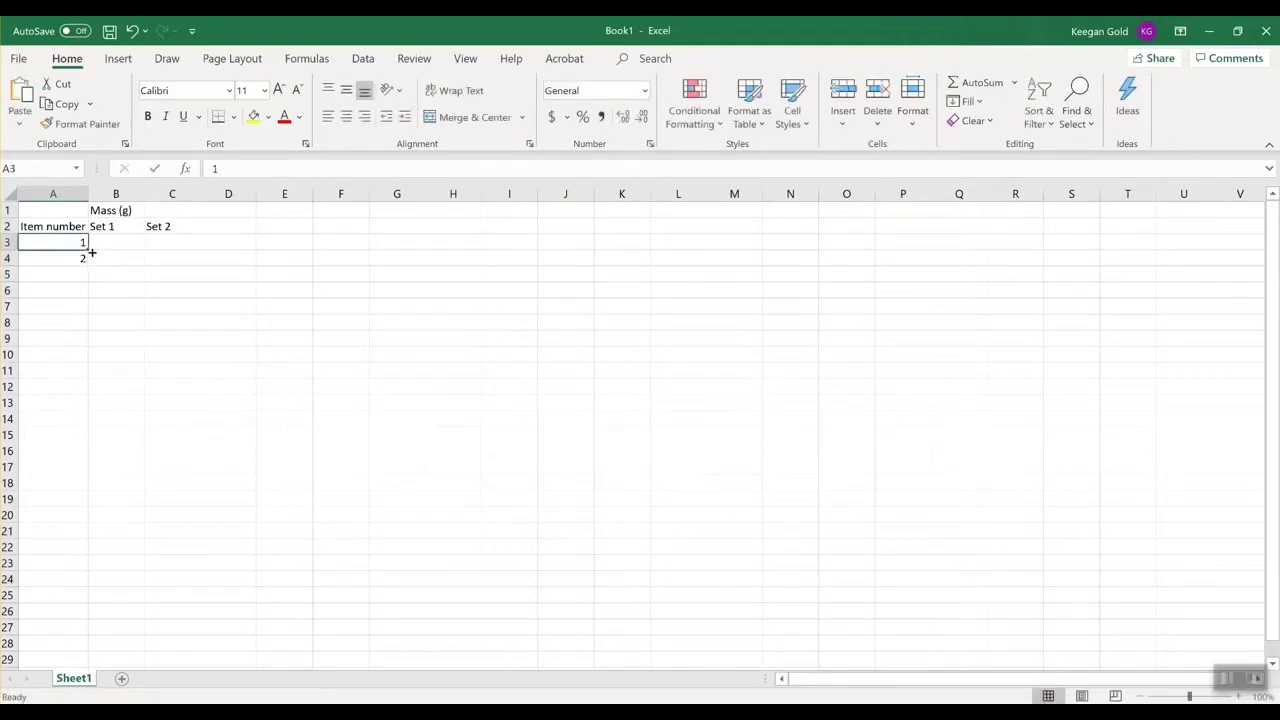
pyautogui.press('Down')
pyautogui.press('BackSpace')
pyautogui.press('Up')
# - Fill A3 down to A8 as a series numbered 1 through 6
pyautogui.moveTo(88, 249); pyautogui.dragTo(84, 327)
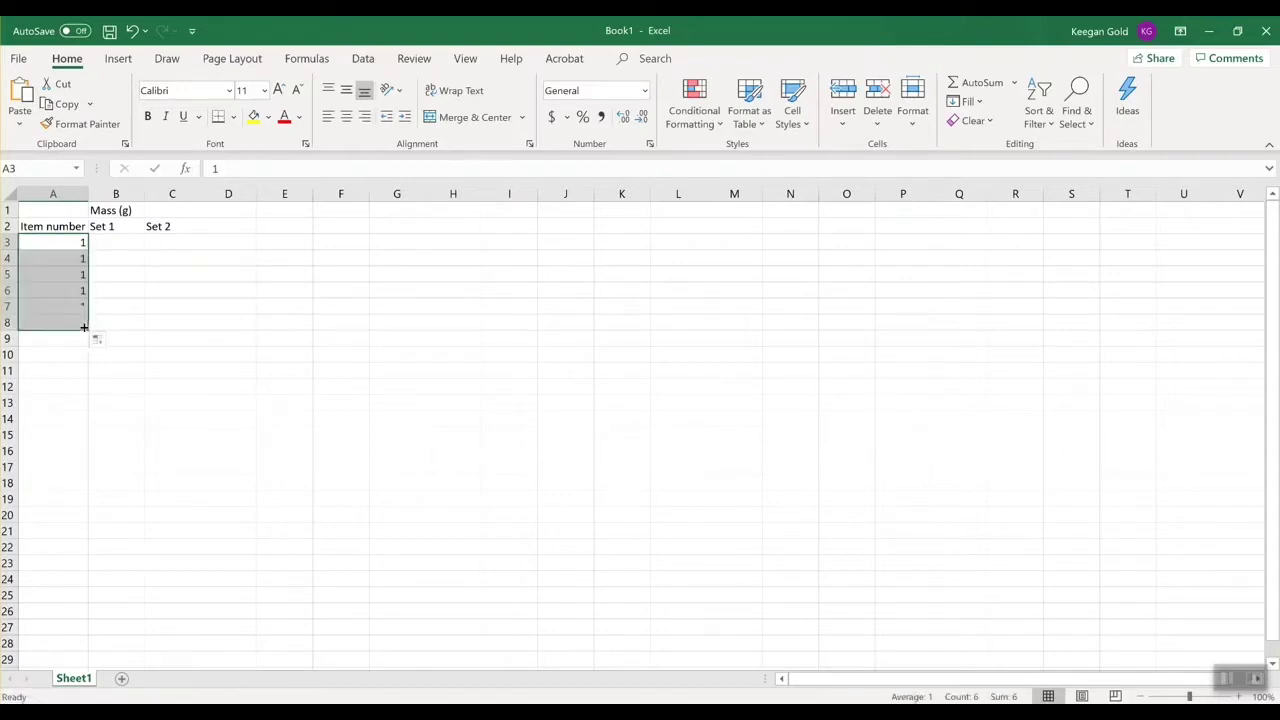
pyautogui.click(100, 340)
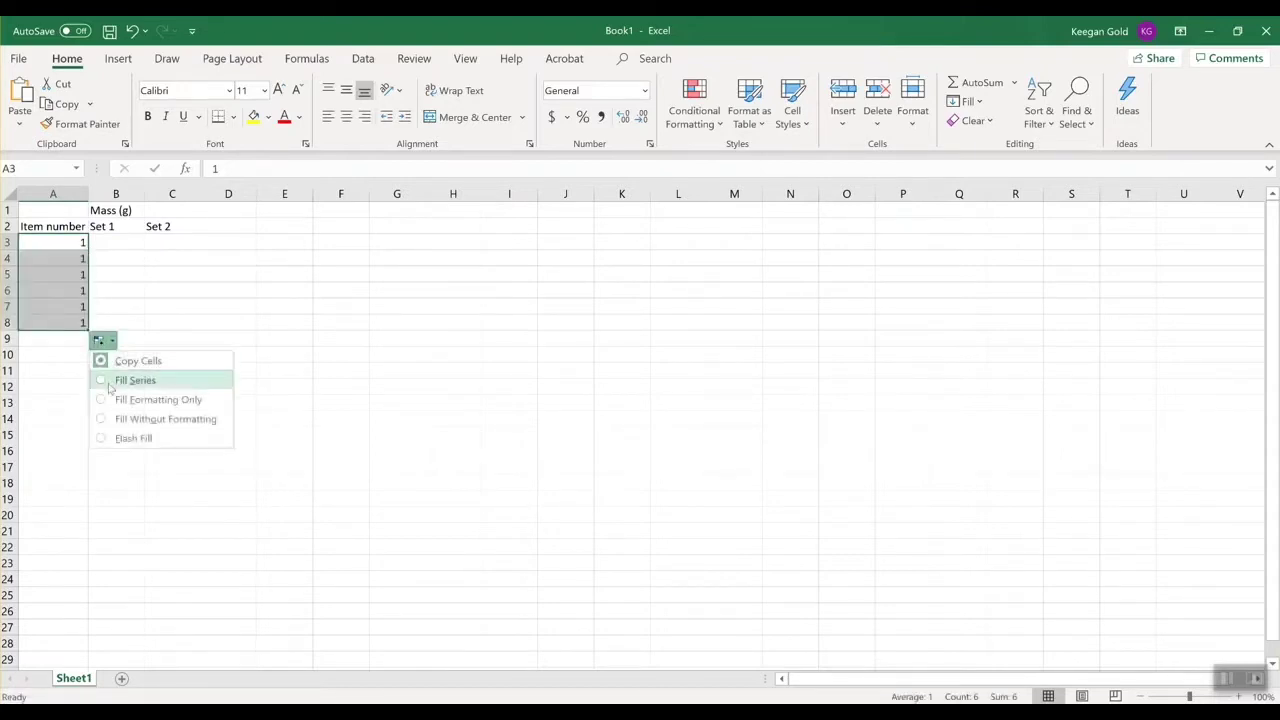
pyautogui.click(110, 383)
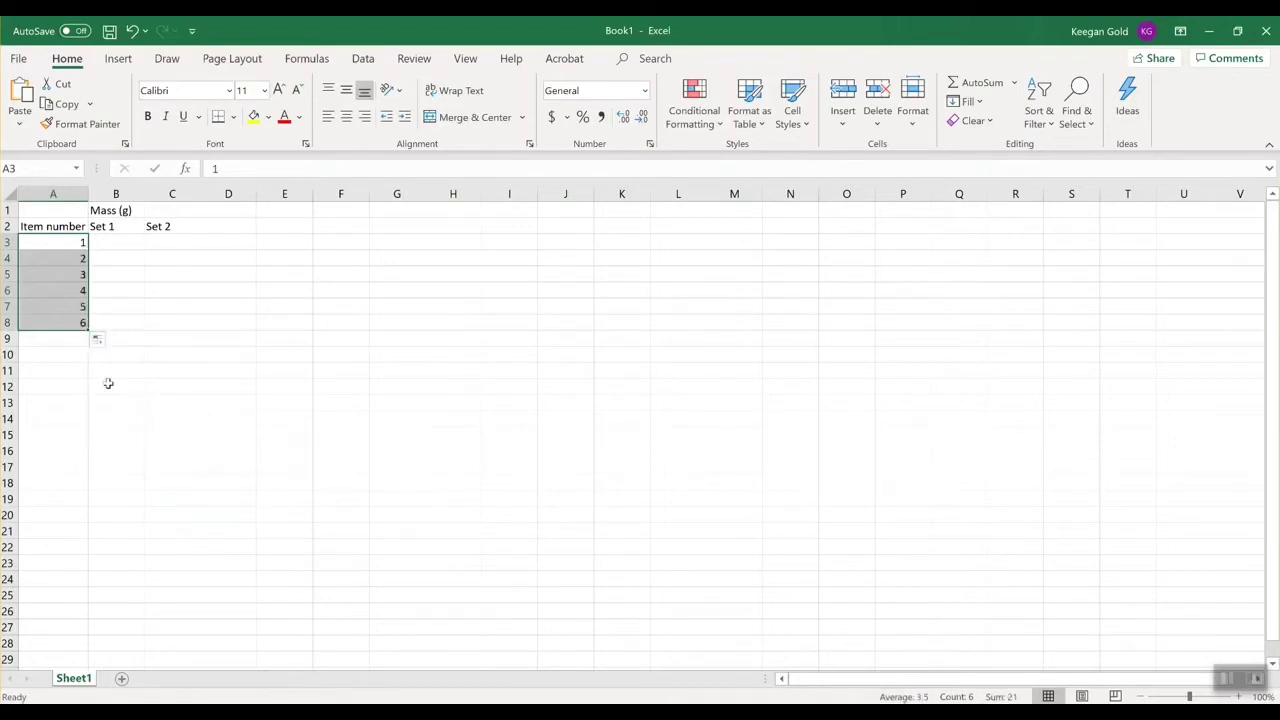
pyautogui.click(108, 383)
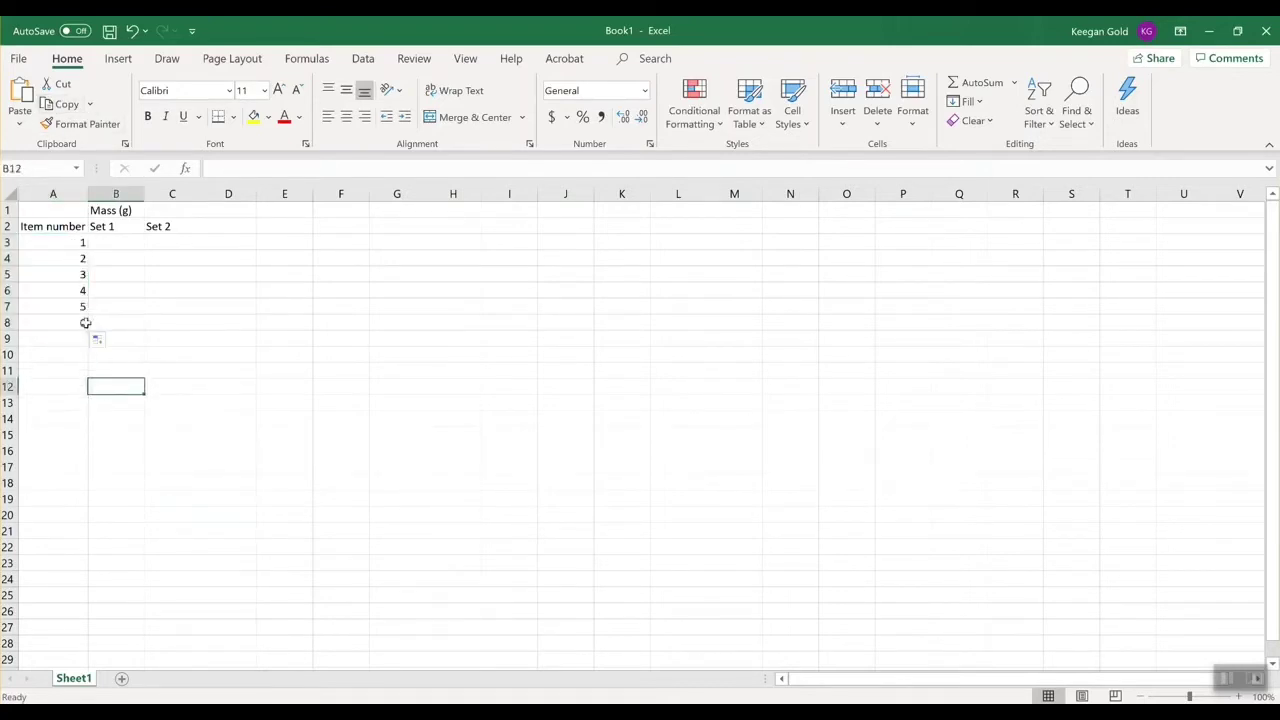
# - Enter the Set 1 masses 172, 155, 160, 176 and 165 in B3:B7, leaving B8 empty
pyautogui.click(106, 243)
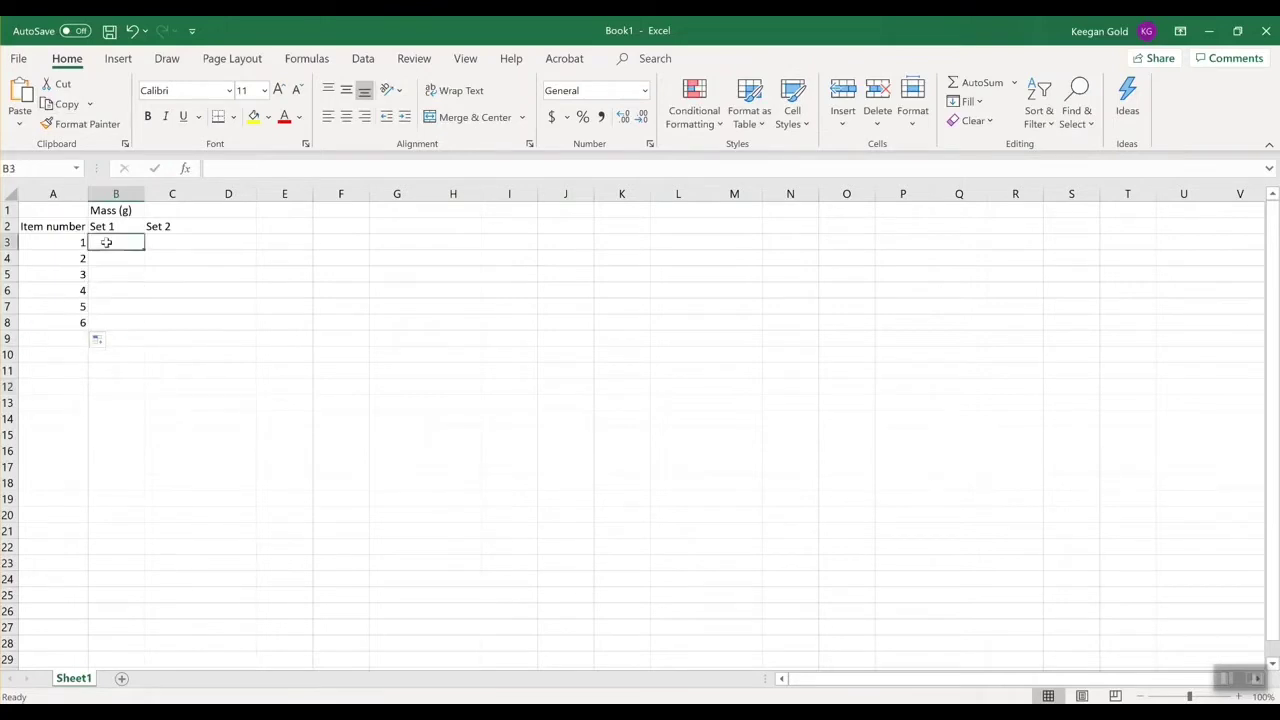
pyautogui.write('17')
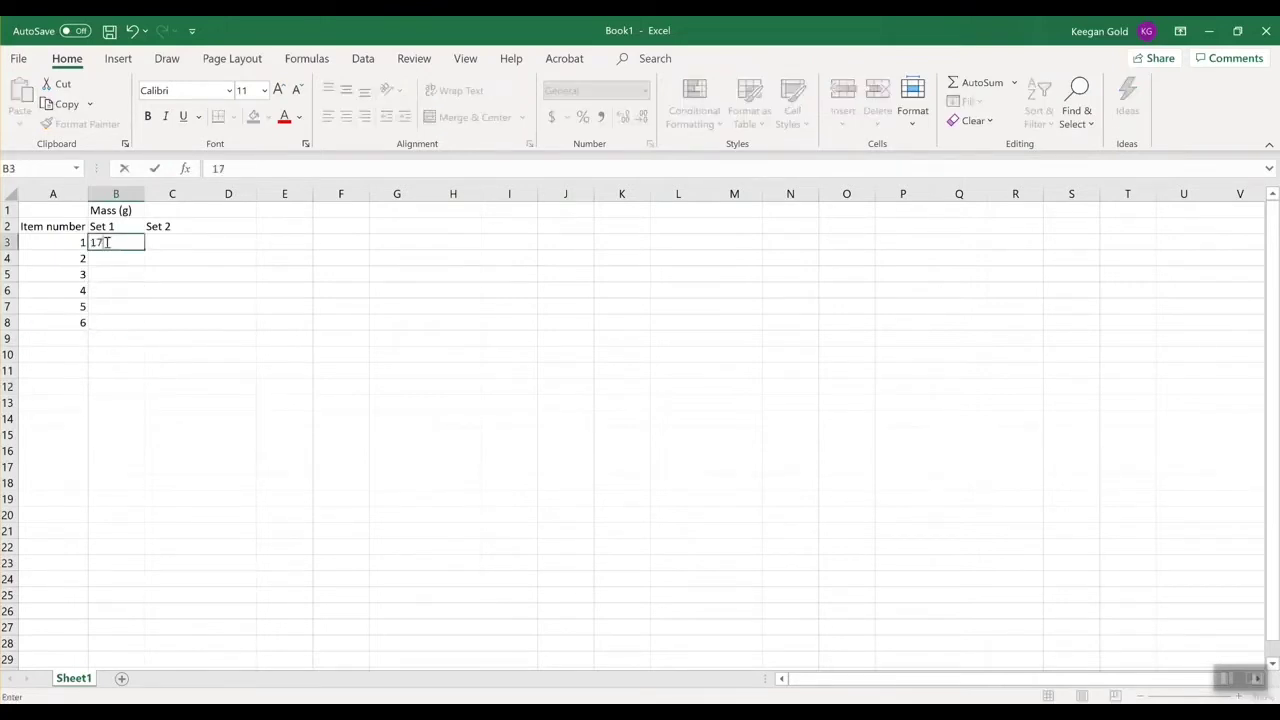
pyautogui.write('2')
pyautogui.press('Return')
pyautogui.write('155')
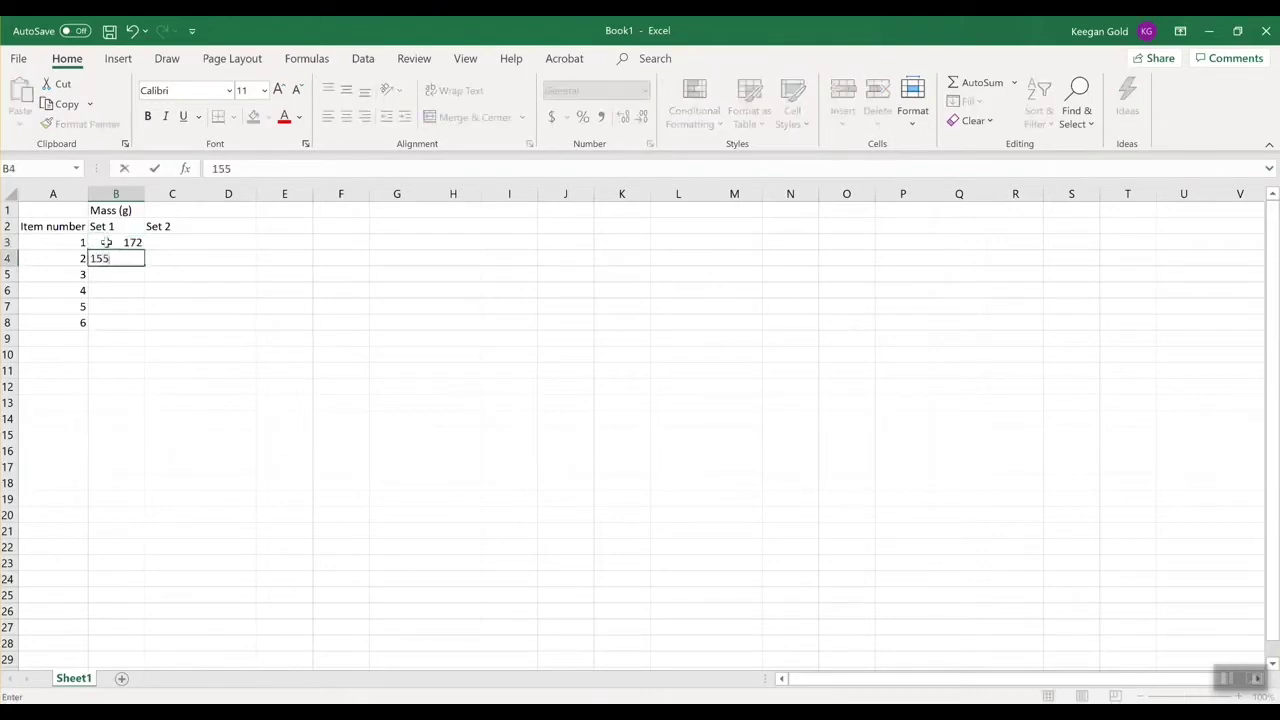
pyautogui.press('Return')
pyautogui.write('160')
pyautogui.press('Return')
pyautogui.write('17')
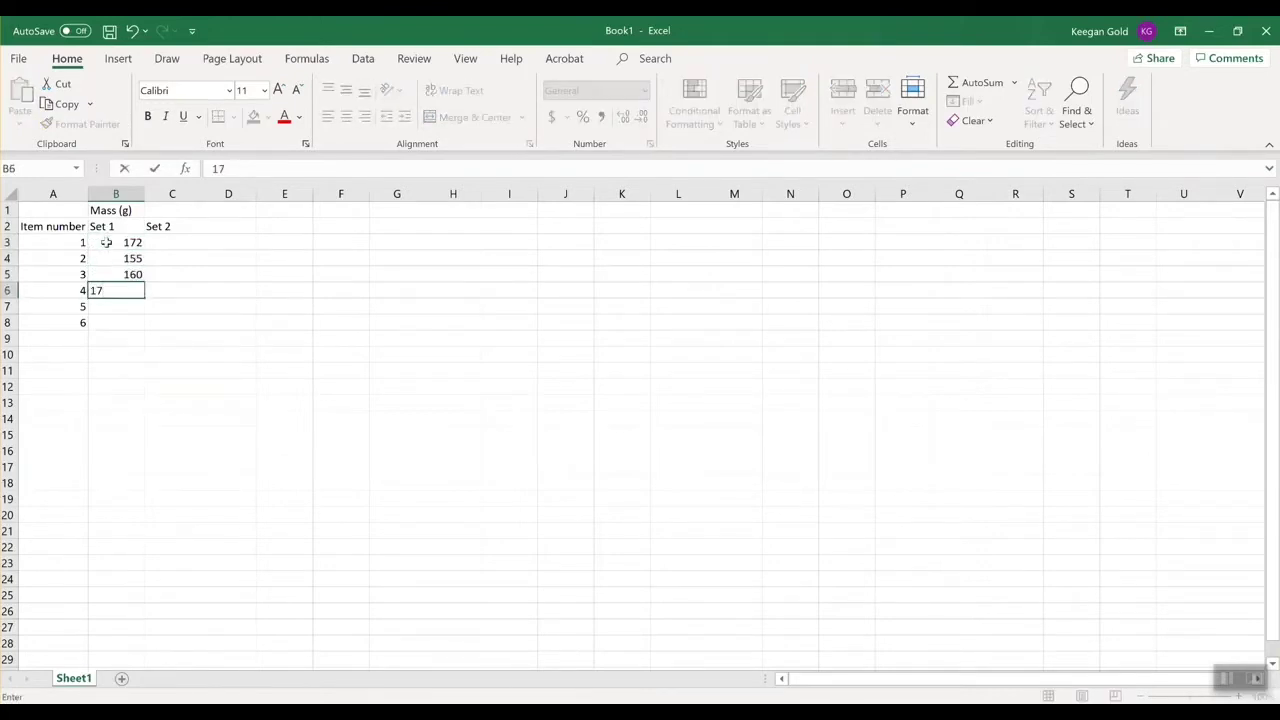
pyautogui.write('6')
pyautogui.press('Return')
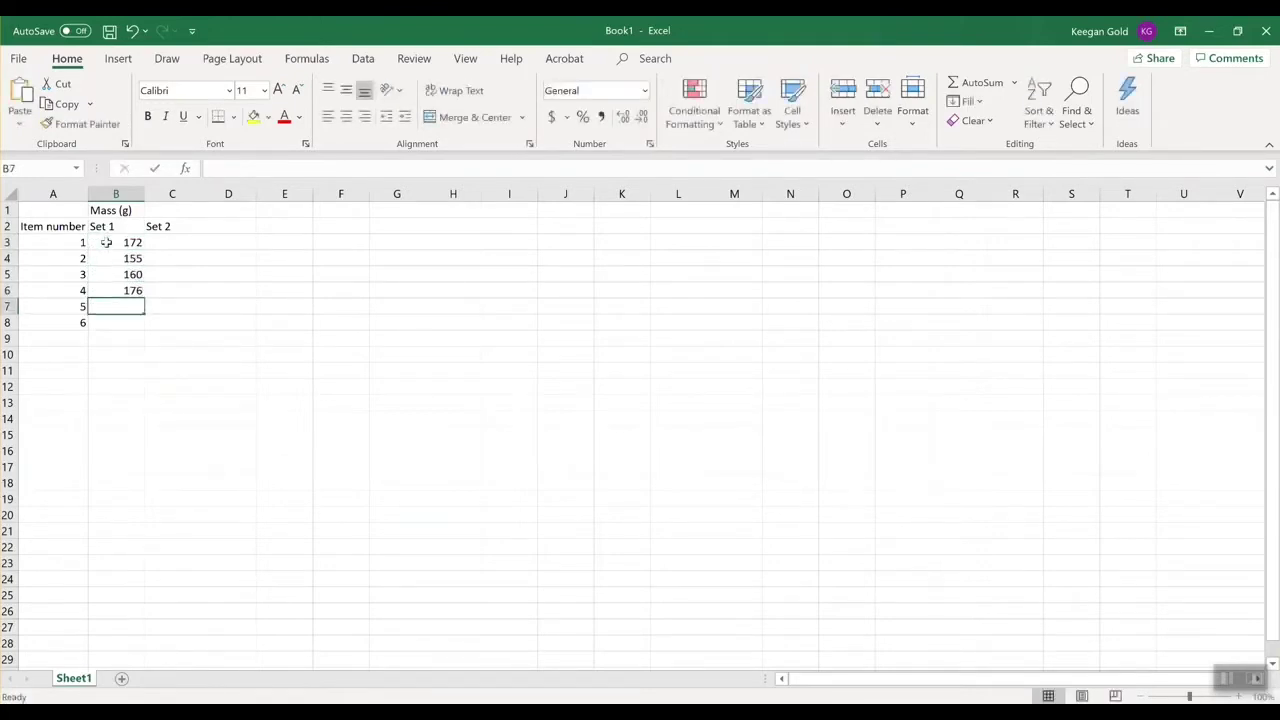
pyautogui.write('165')
pyautogui.press('Return')
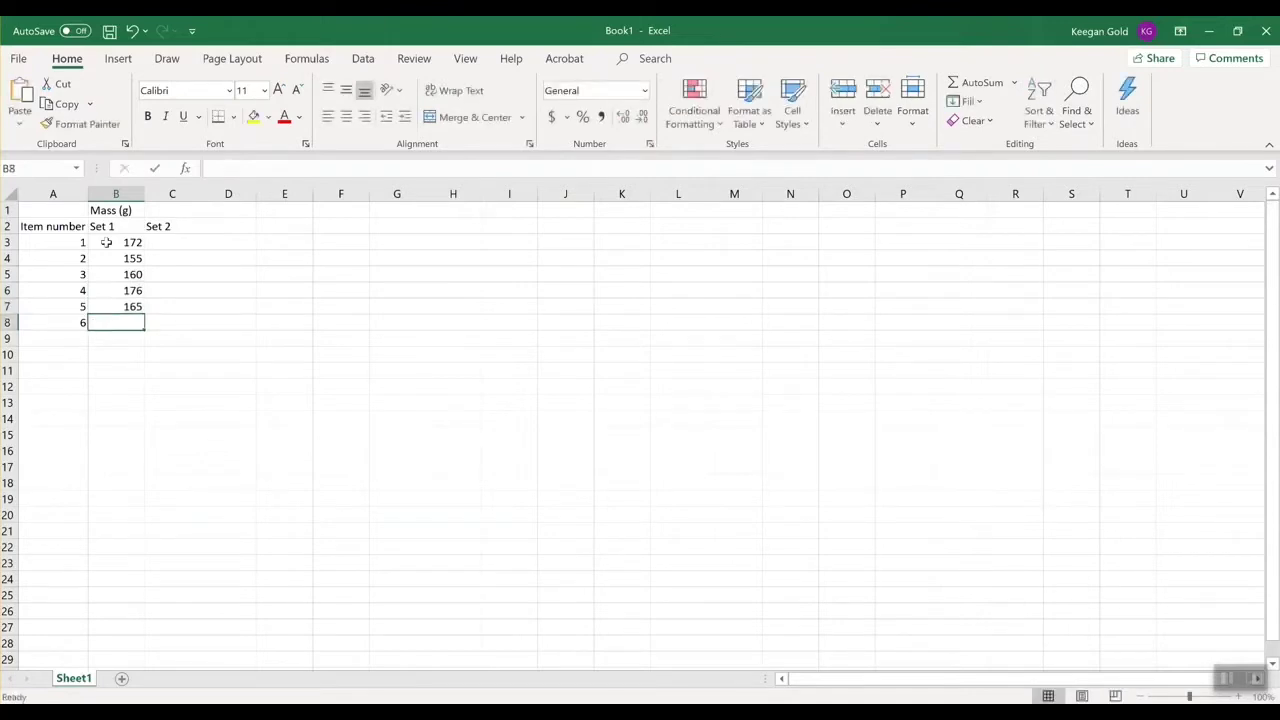
pyautogui.write('NA')
pyautogui.press('BackSpace')
pyautogui.press('BackSpace')
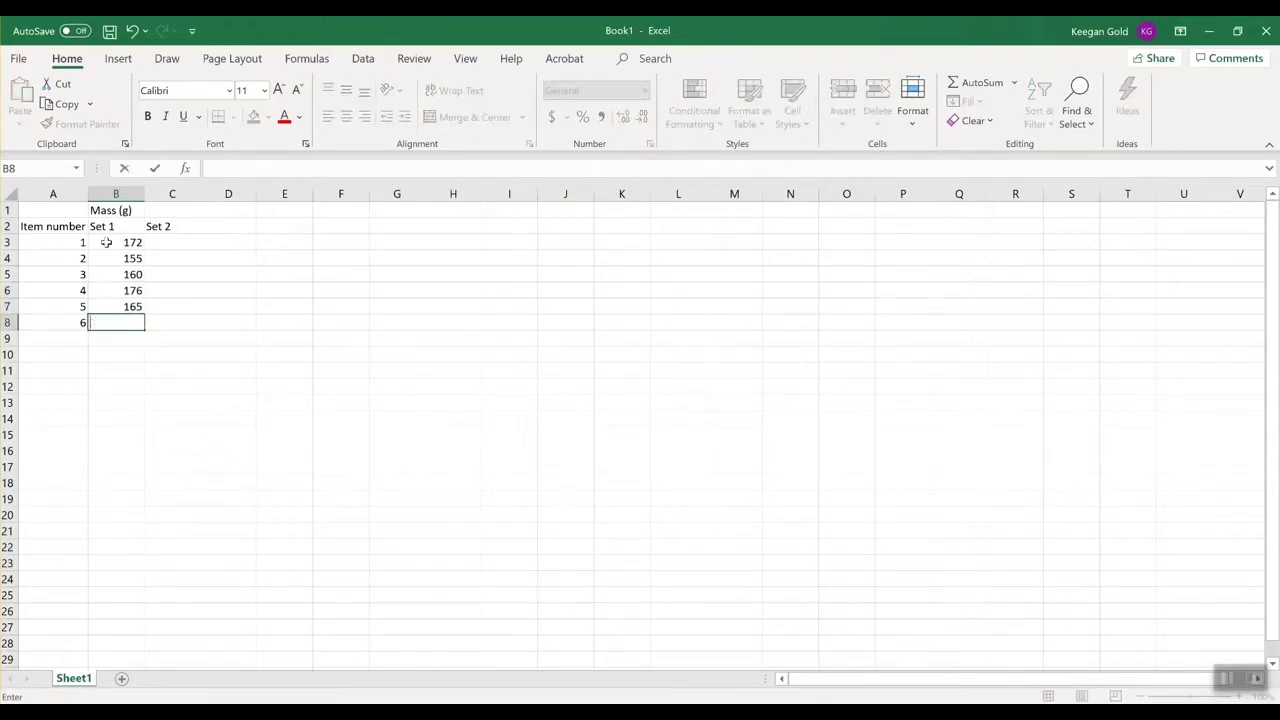
pyautogui.press('Return')
pyautogui.press('Up')
pyautogui.press('Up')
pyautogui.press('Up')
pyautogui.press('Up')
pyautogui.press('Up')
pyautogui.press('Up')
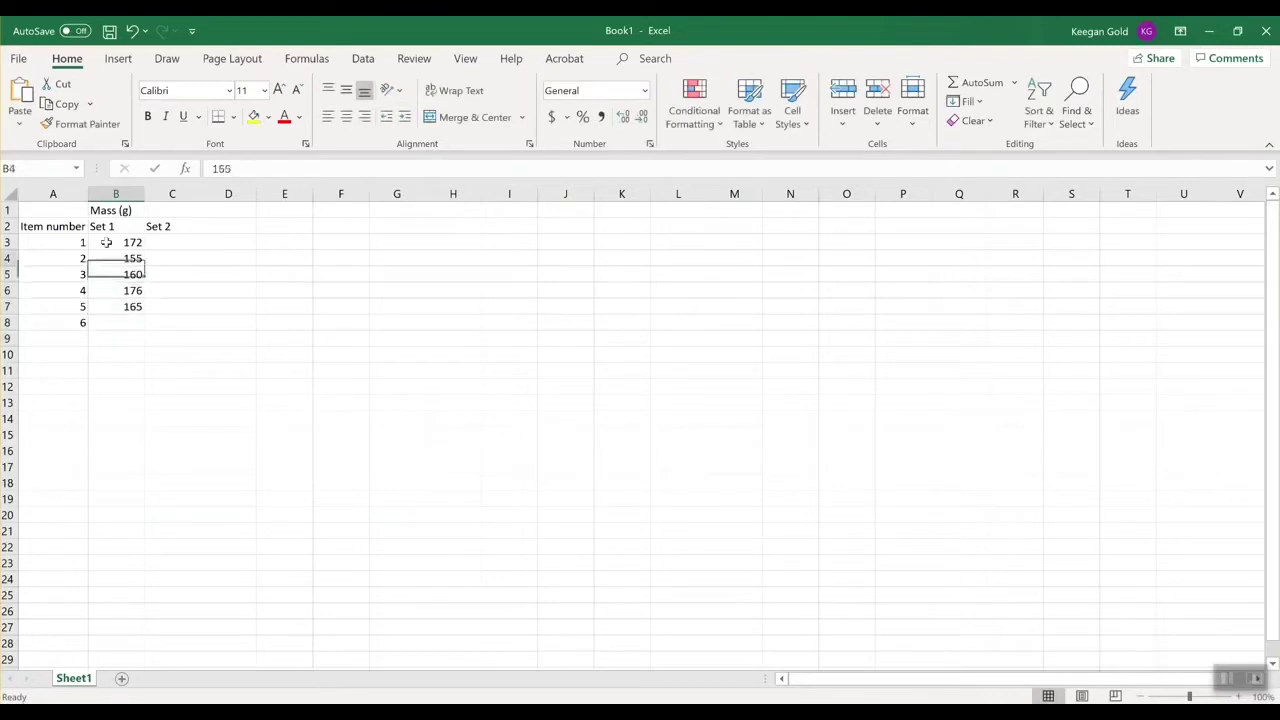
pyautogui.press('Right')
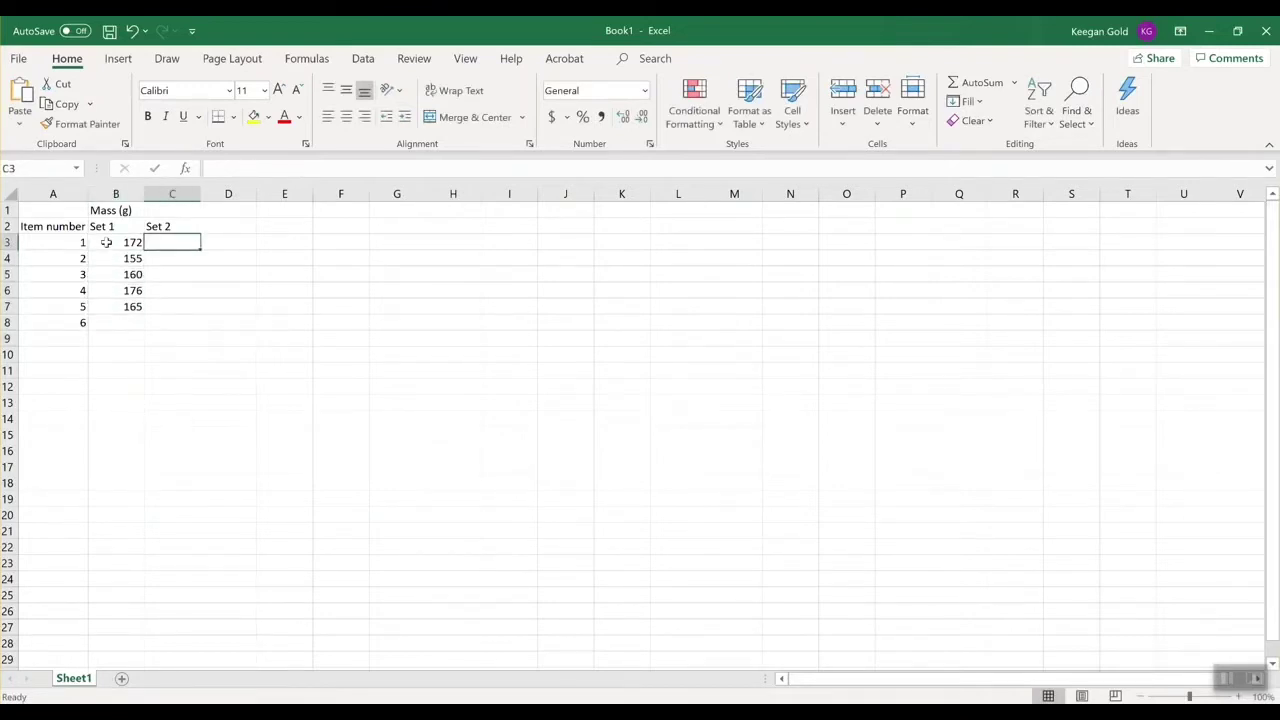
# - Enter the Set 2 masses 250, 294, 294, 190, 252 and 256 in C3:C8
pyautogui.write('250')
pyautogui.press('Return')
pyautogui.write('294')
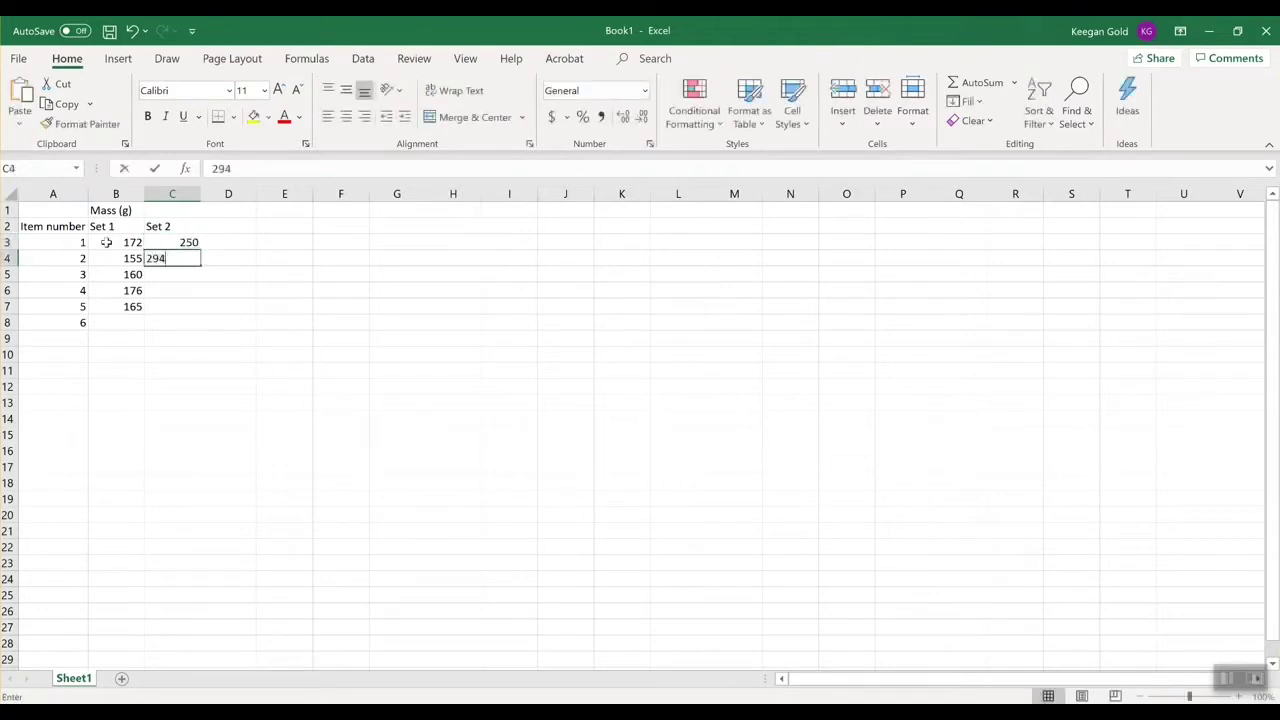
pyautogui.press('Return')
pyautogui.write('294')
pyautogui.press('Return')
pyautogui.write('190')
pyautogui.press('Return')
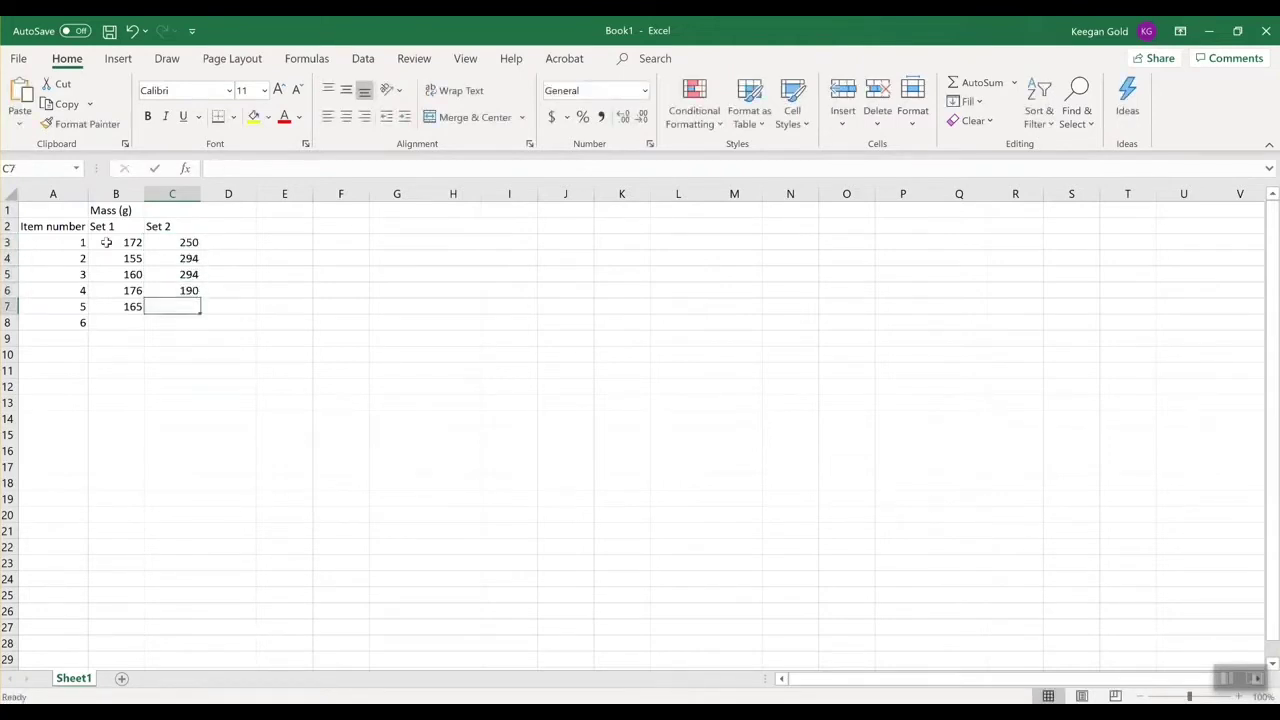
pyautogui.write('252')
pyautogui.press('Return')
pyautogui.write('256')
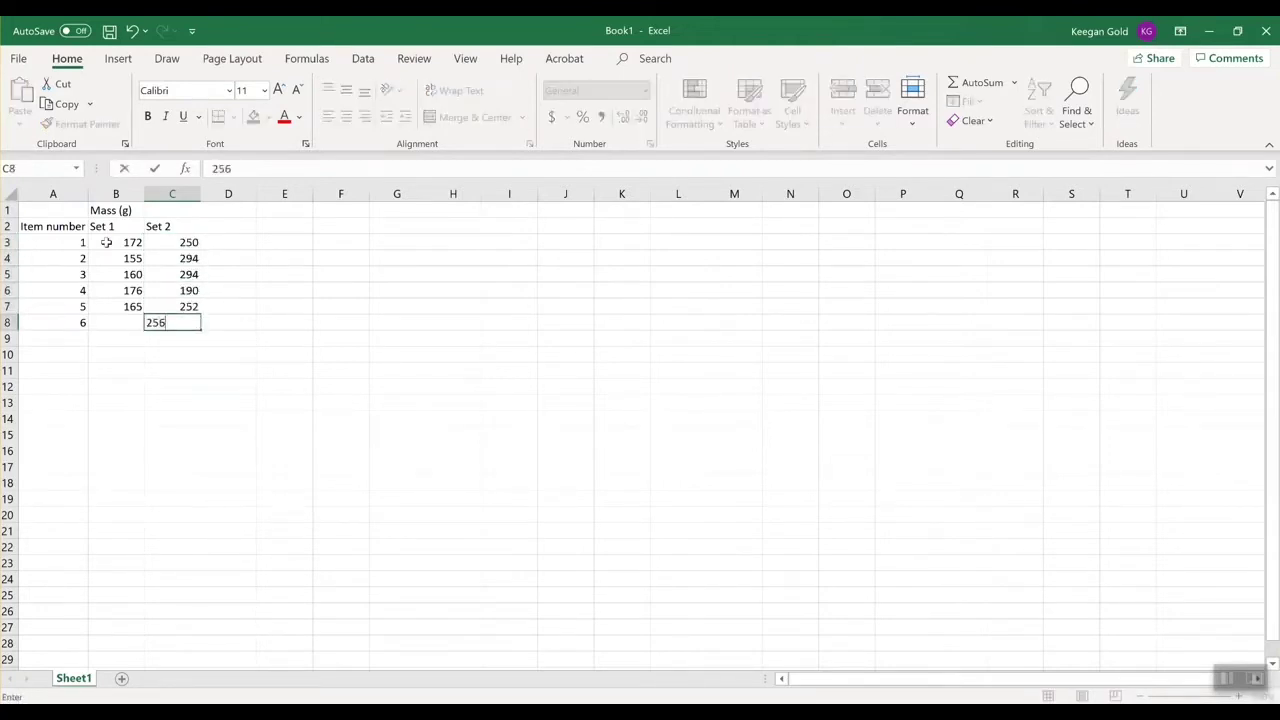
pyautogui.press('Return')
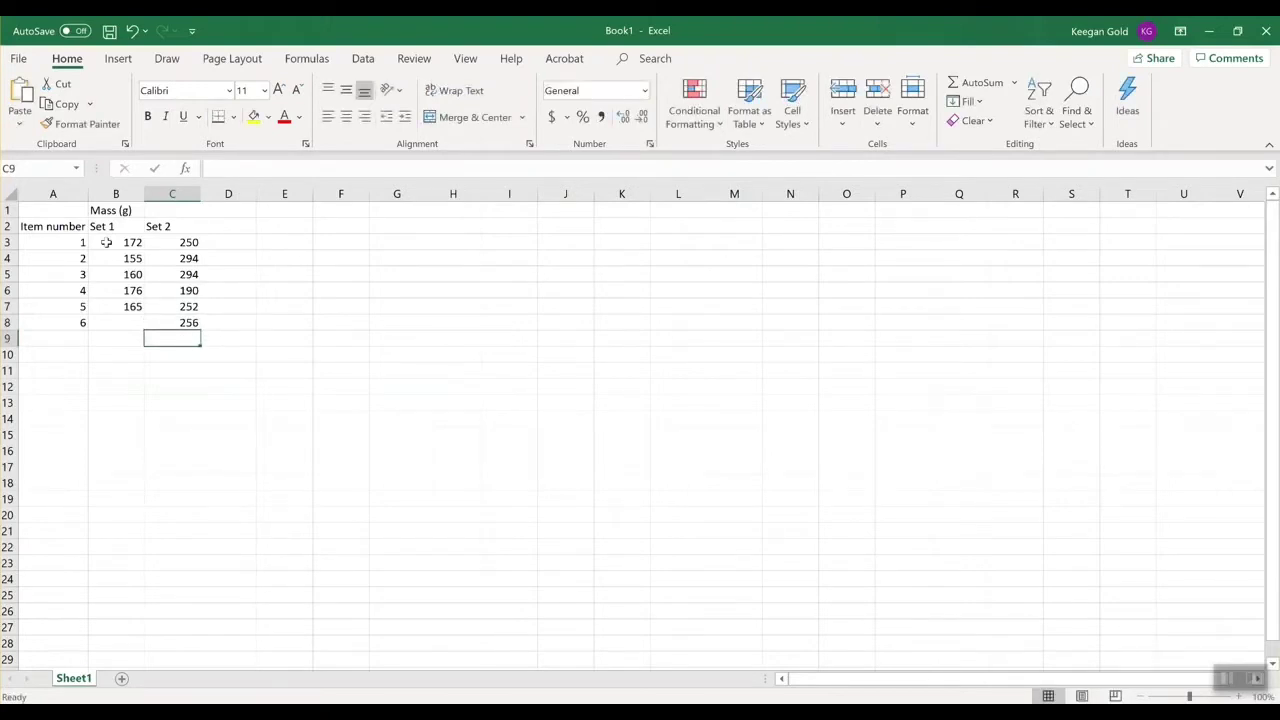
pyautogui.press('Left')
pyautogui.press('Left')
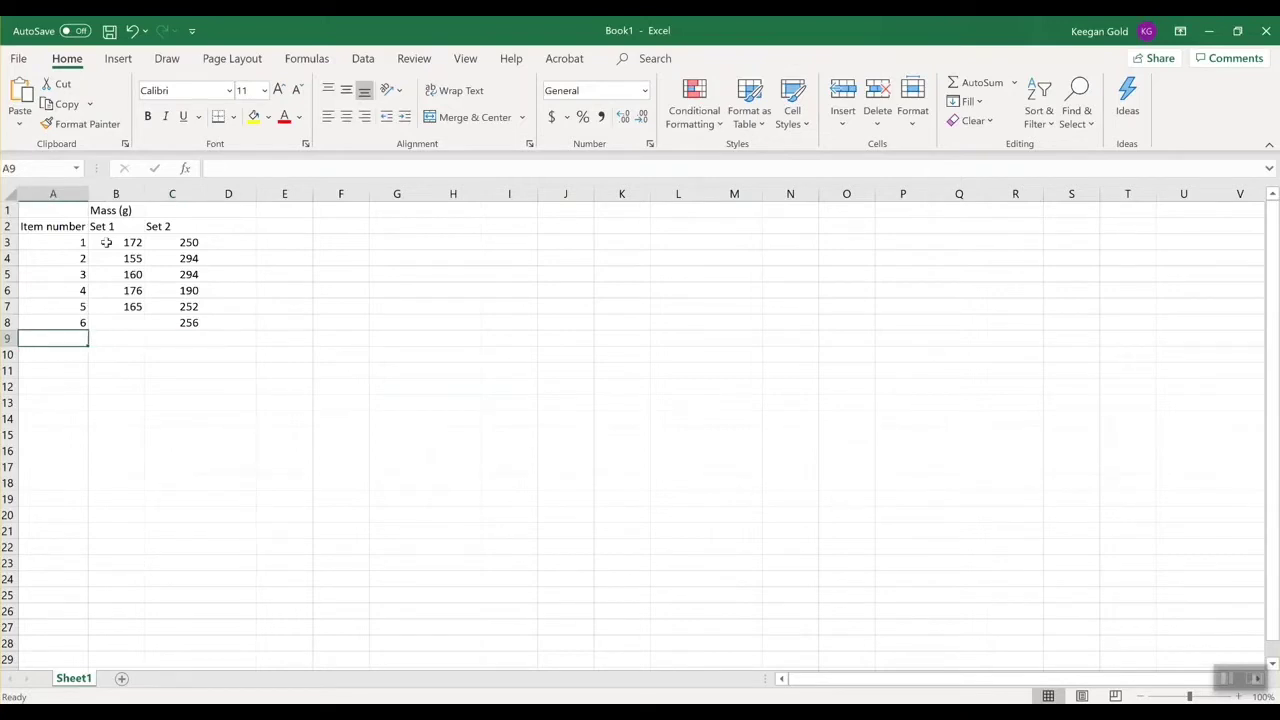
pyautogui.press('Down')
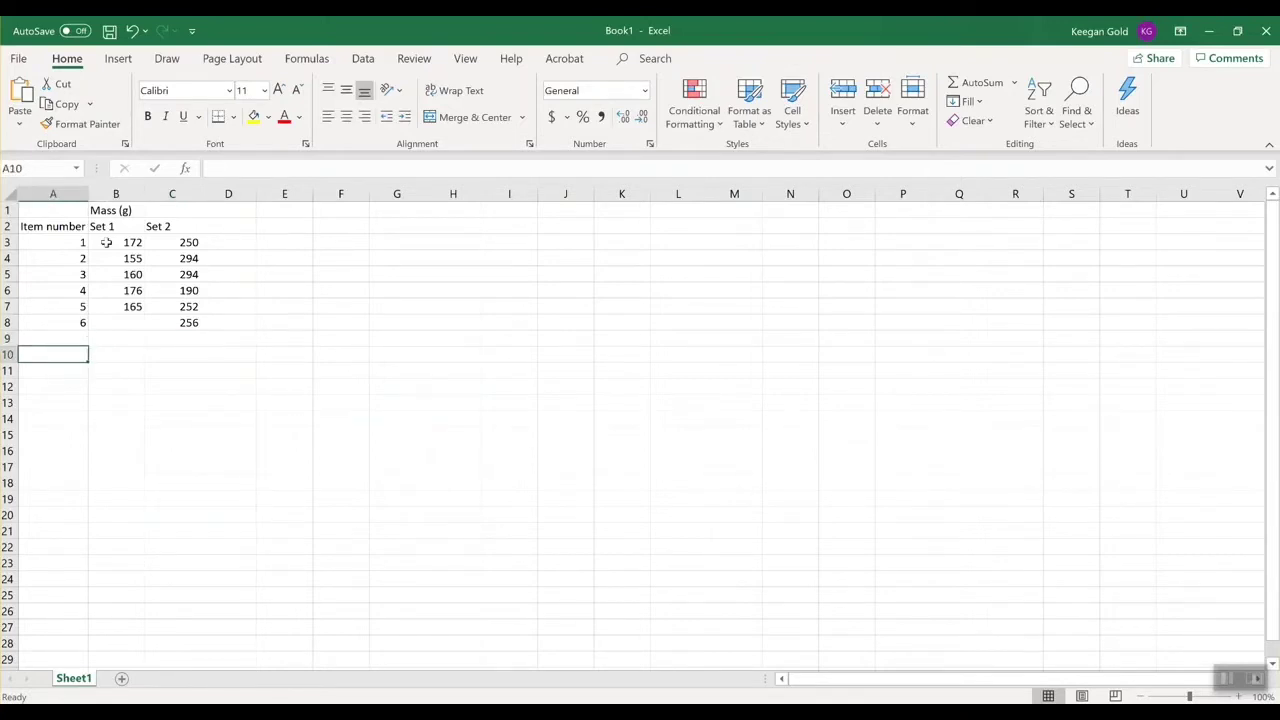
# - Label A10 Average and enter =AVERAGE(B3:B8) in B10, giving 165.6
pyautogui.write('Average')
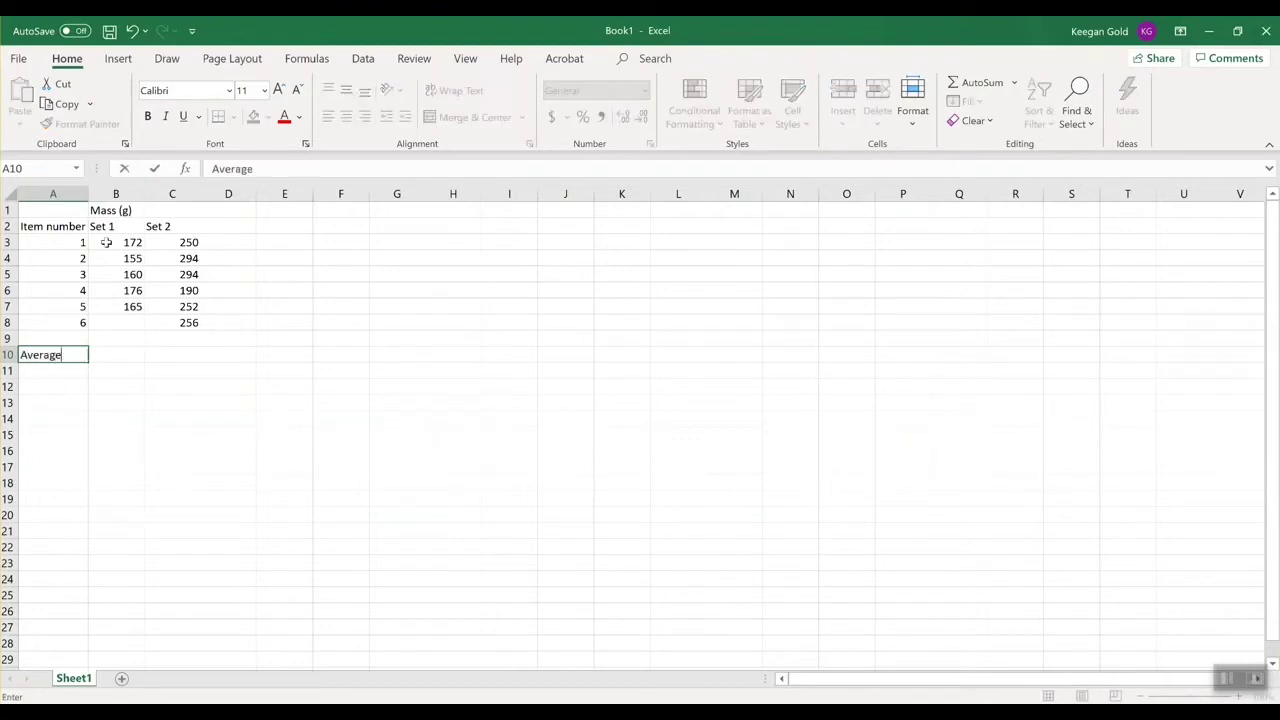
pyautogui.press('Return')
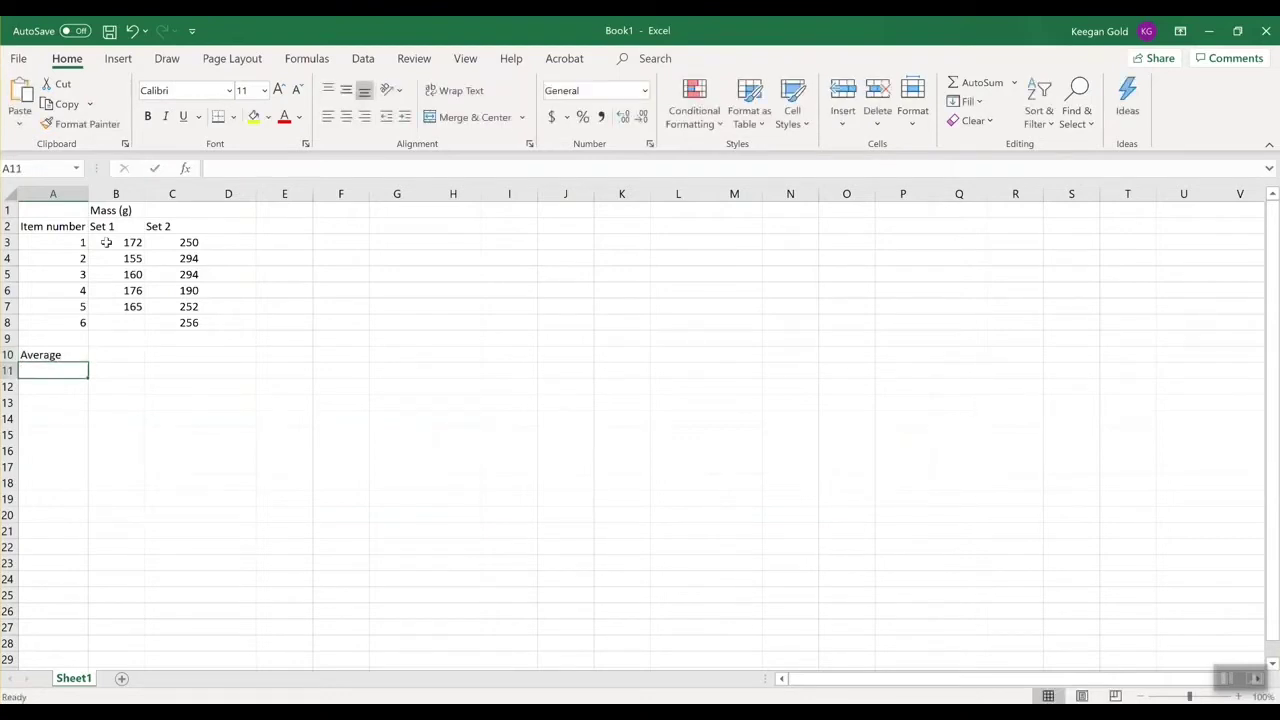
pyautogui.press('Up')
pyautogui.press('Right')
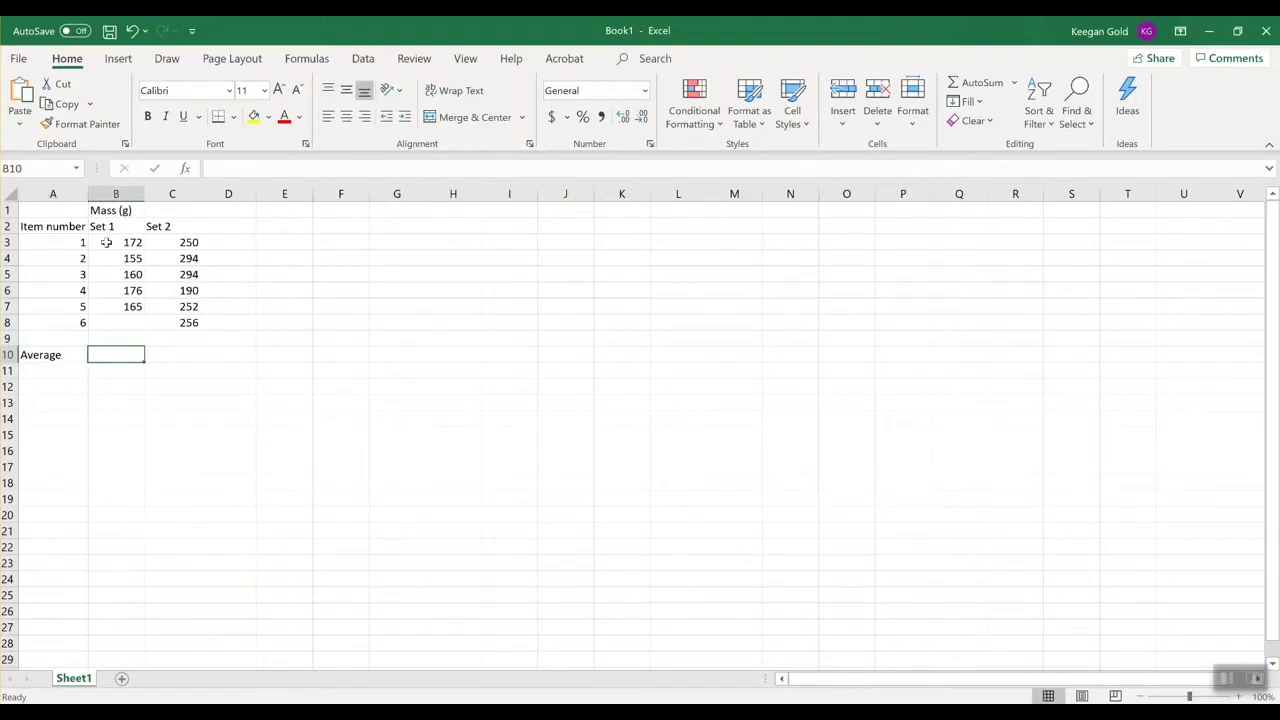
pyautogui.write('=')
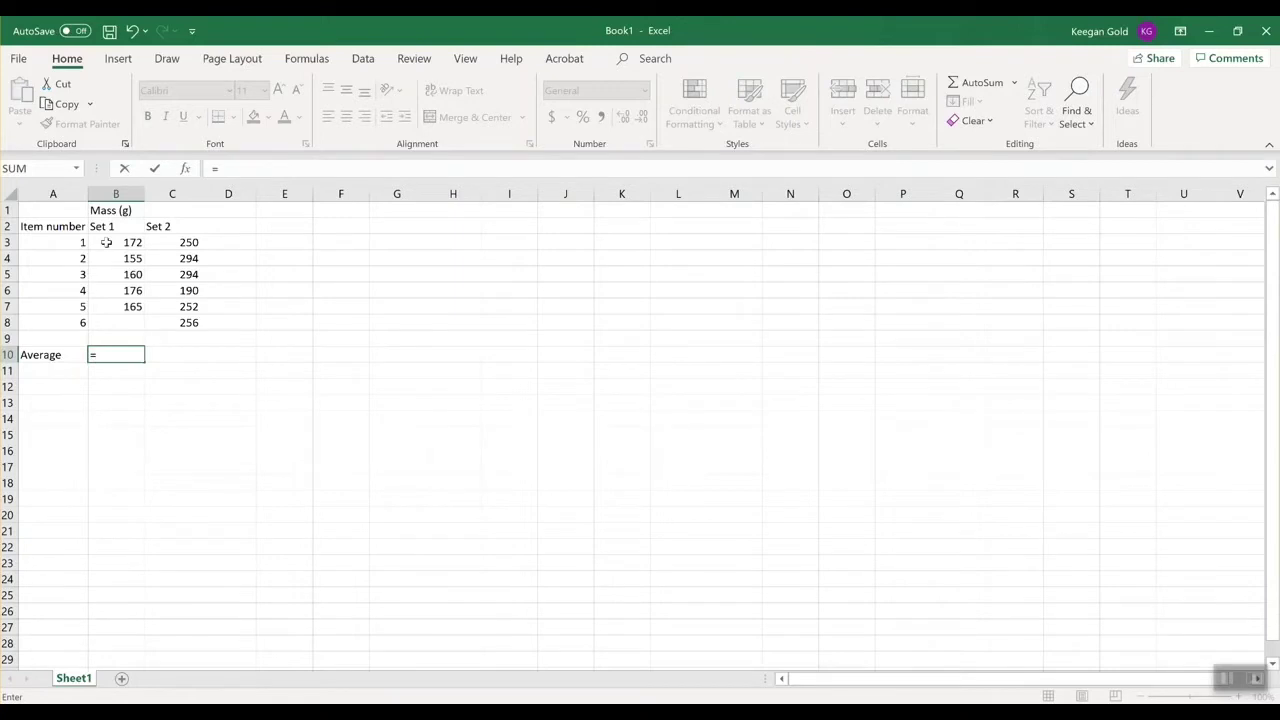
pyautogui.write('avg')
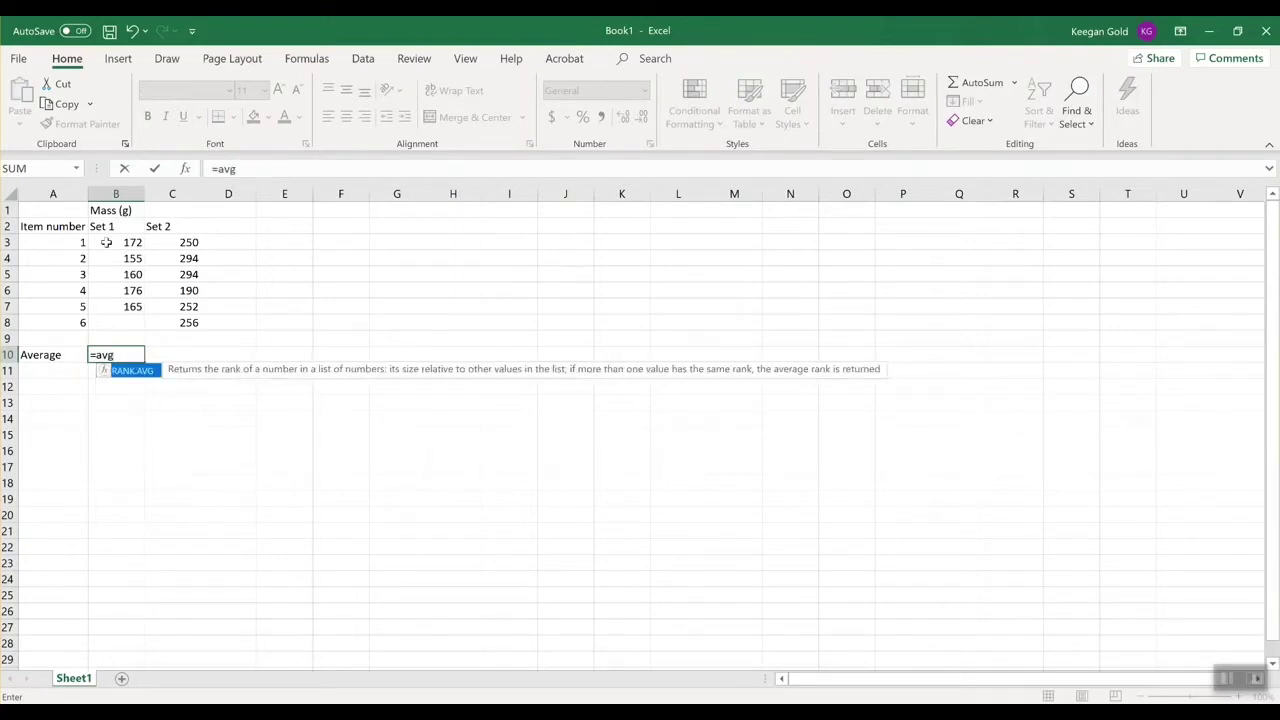
pyautogui.write('(')
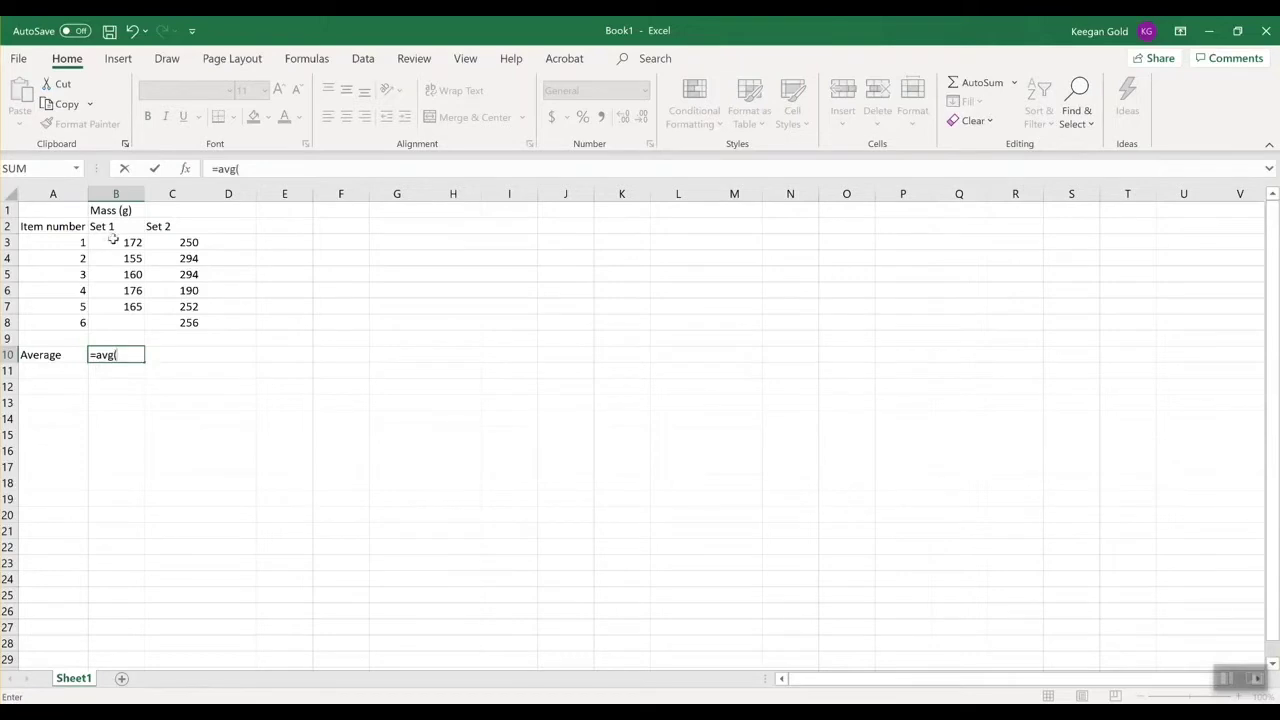
pyautogui.moveTo(110, 243); pyautogui.dragTo(116, 306)
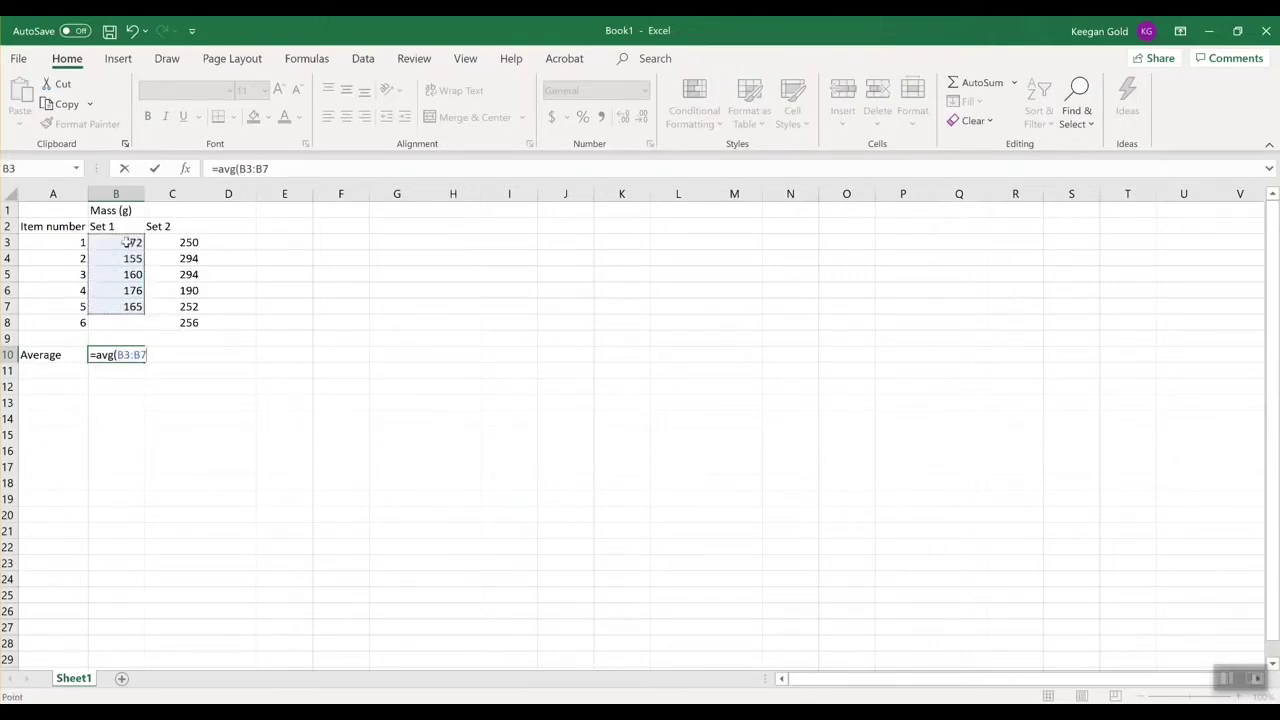
pyautogui.moveTo(128, 243); pyautogui.dragTo(135, 331)
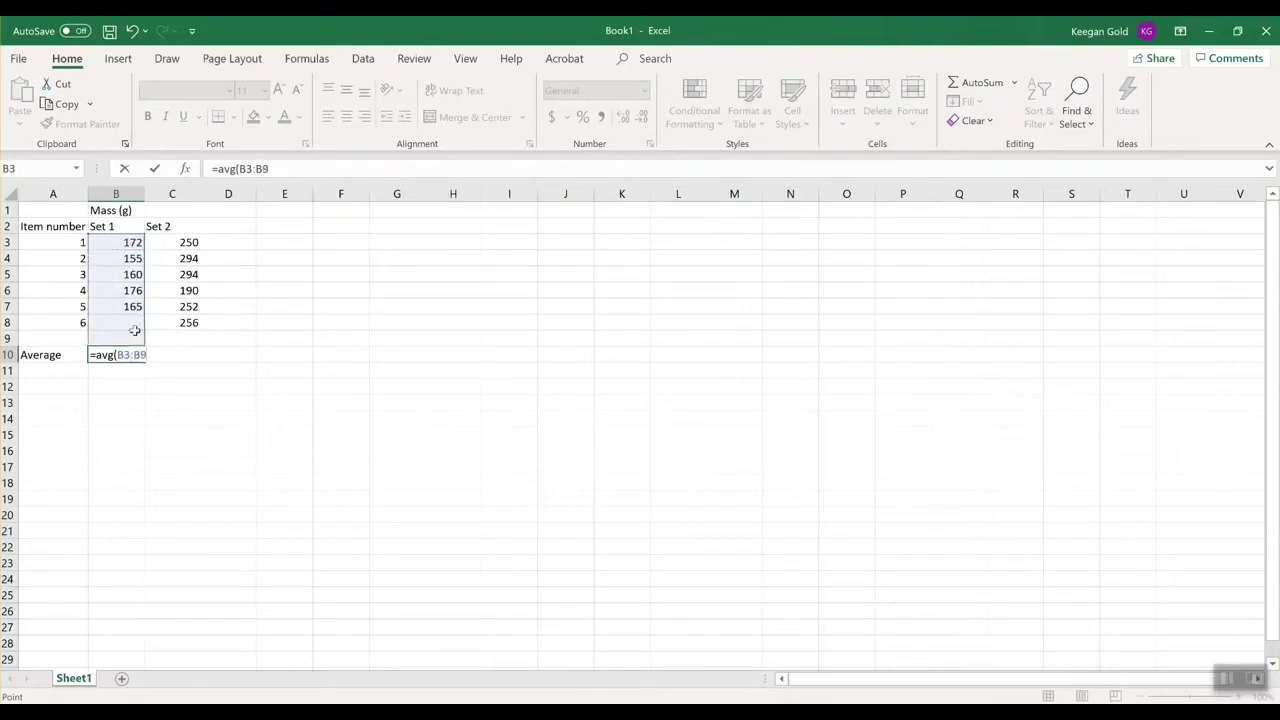
pyautogui.moveTo(128, 242); pyautogui.dragTo(128, 322)
pyautogui.press('Return')
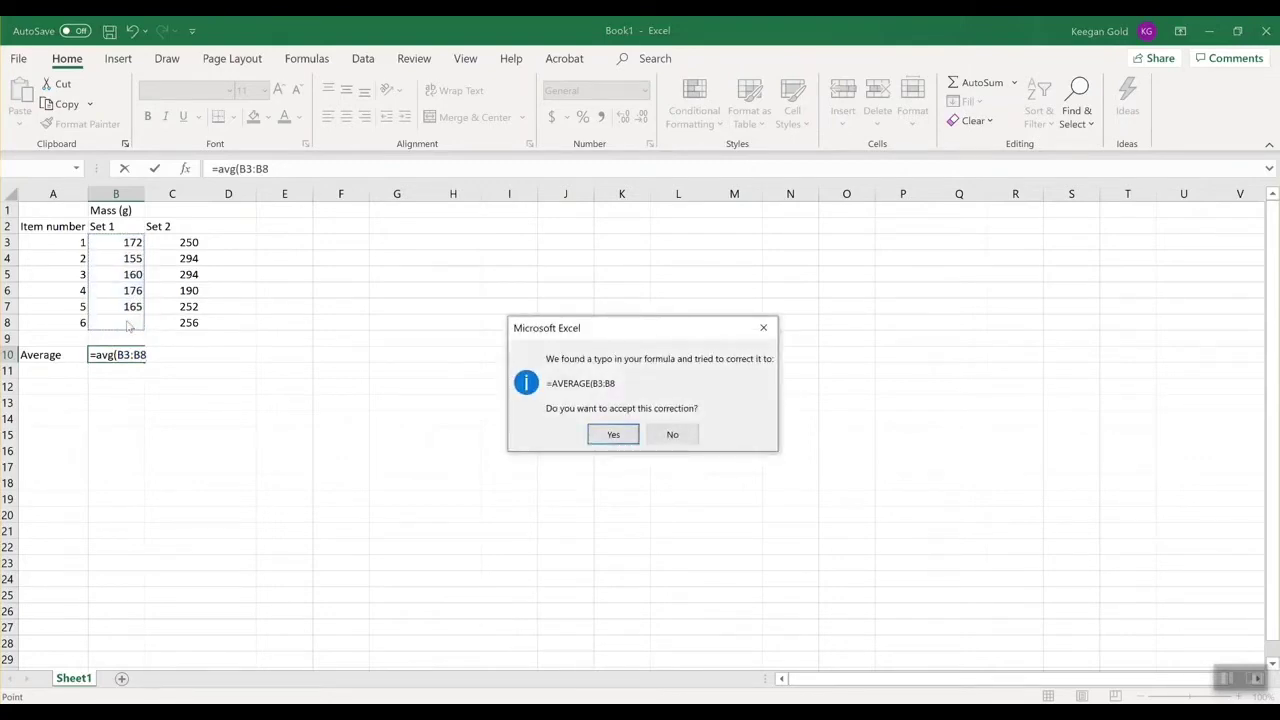
pyautogui.press('Return')
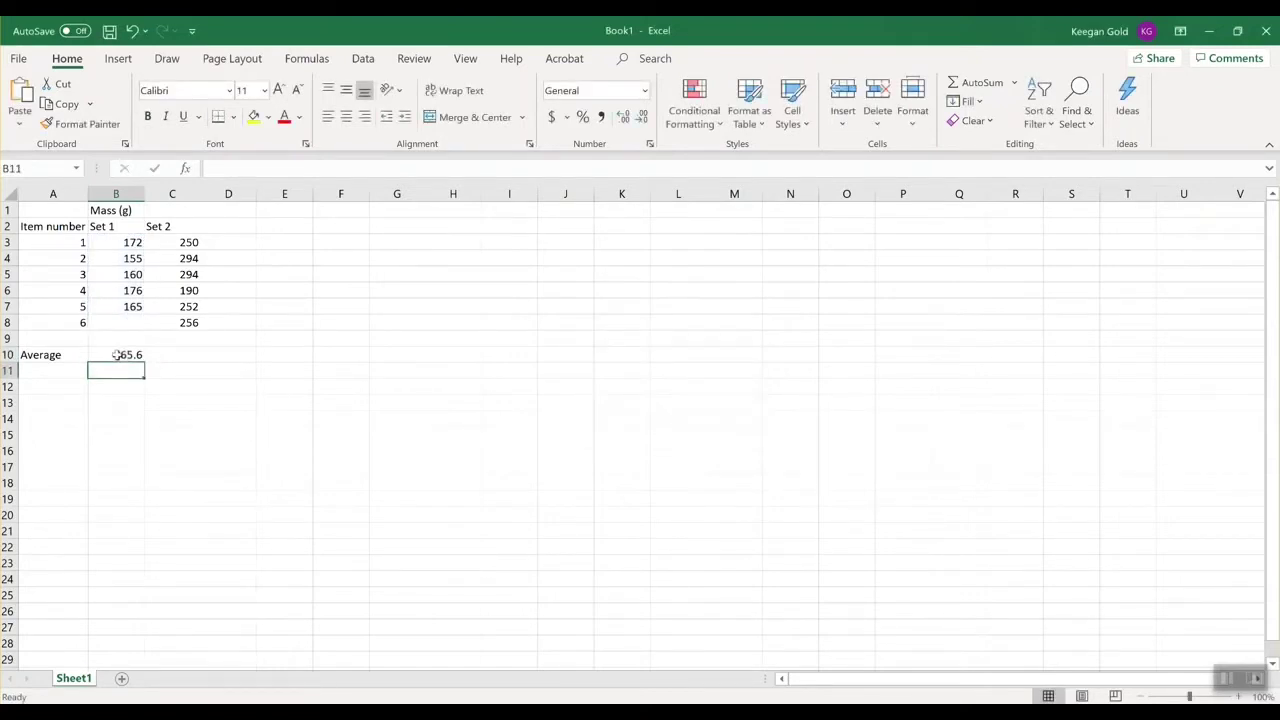
# - Copy the average formula to C10 to get the Set 2 mean of 256
pyautogui.click(116, 354)
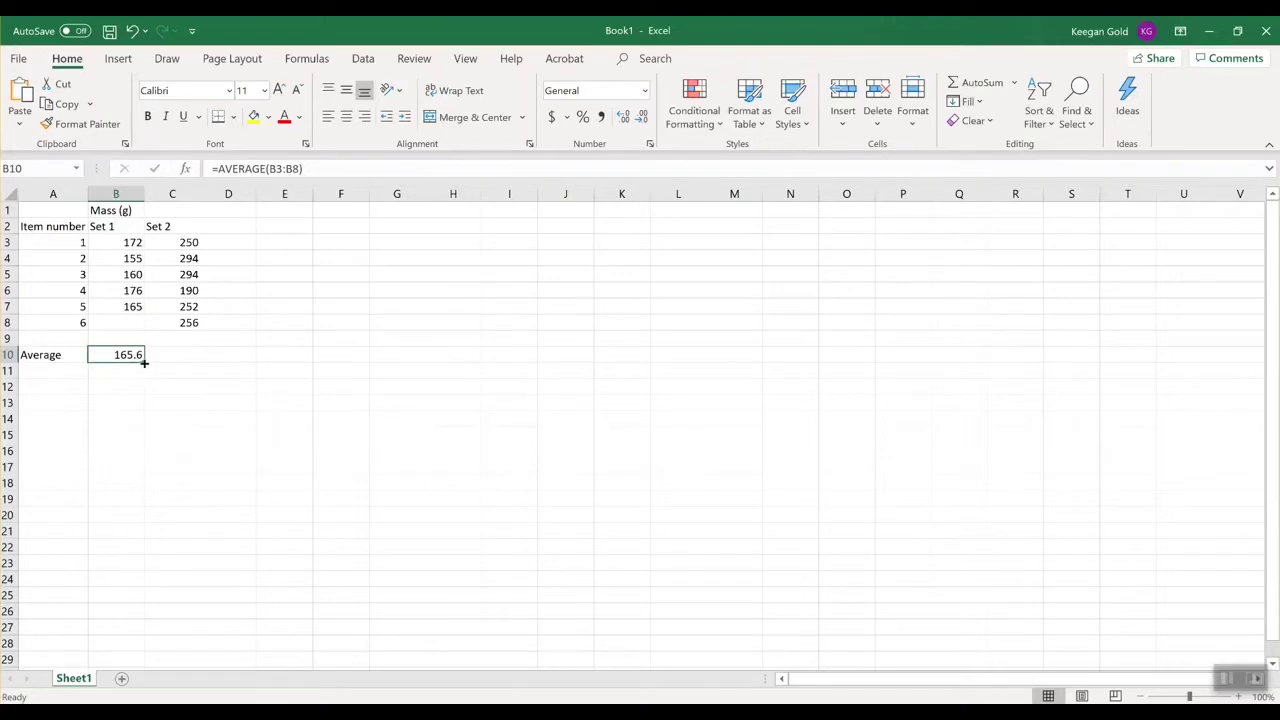
pyautogui.moveTo(146, 363); pyautogui.dragTo(186, 357)
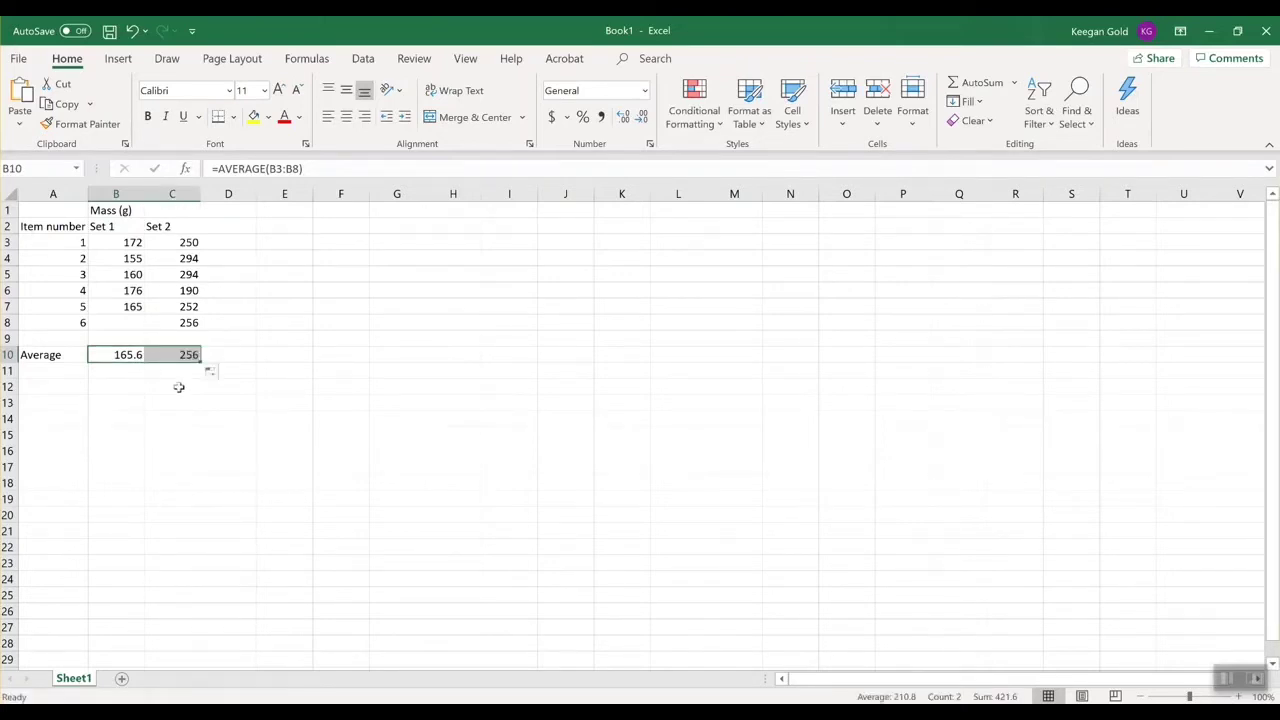
pyautogui.click(176, 385)
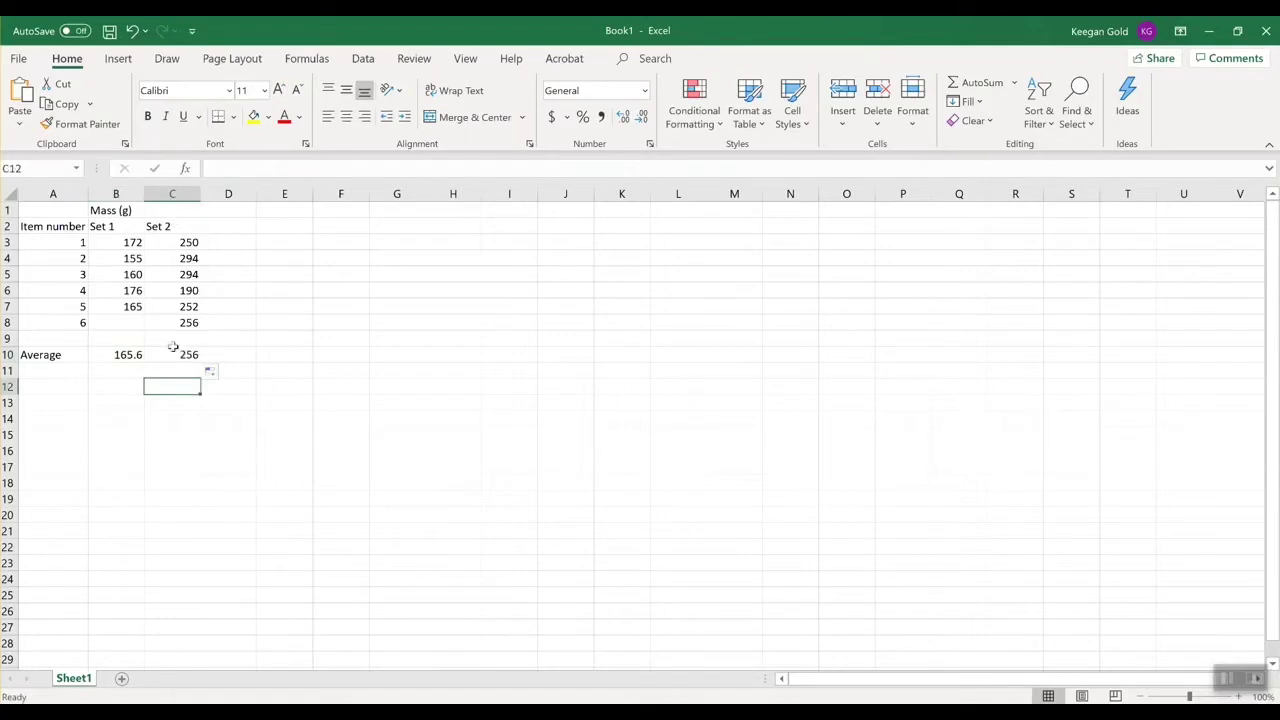
pyautogui.click(44, 369)
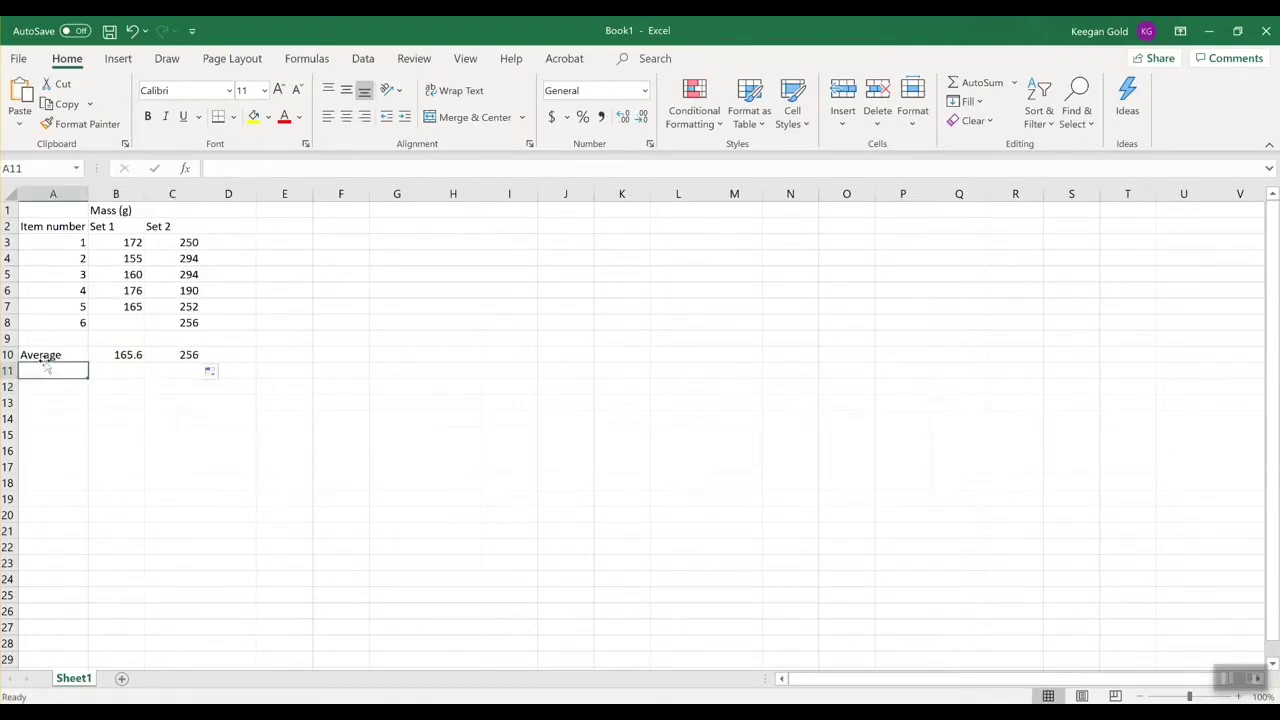
# - Rename A10 to Mean, add a Standard Deviation label in A11, and autofit column A
pyautogui.click(45, 356)
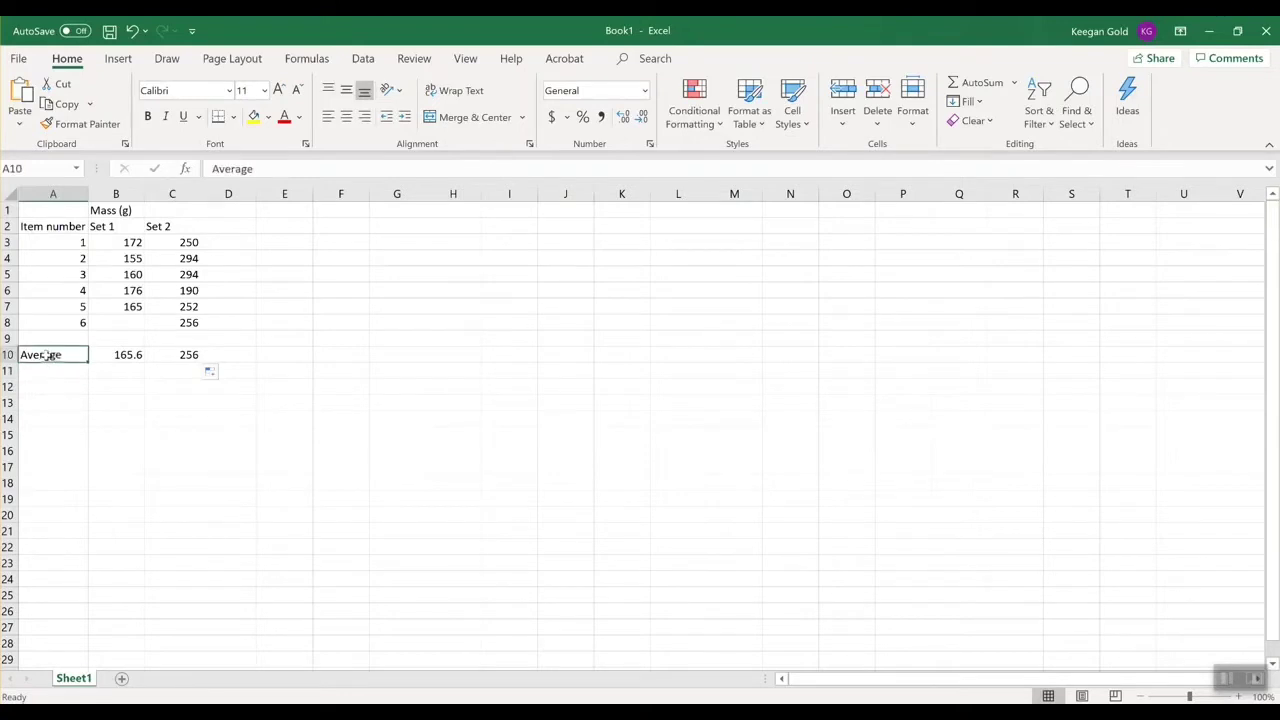
pyautogui.write('Mean')
pyautogui.press('Return')
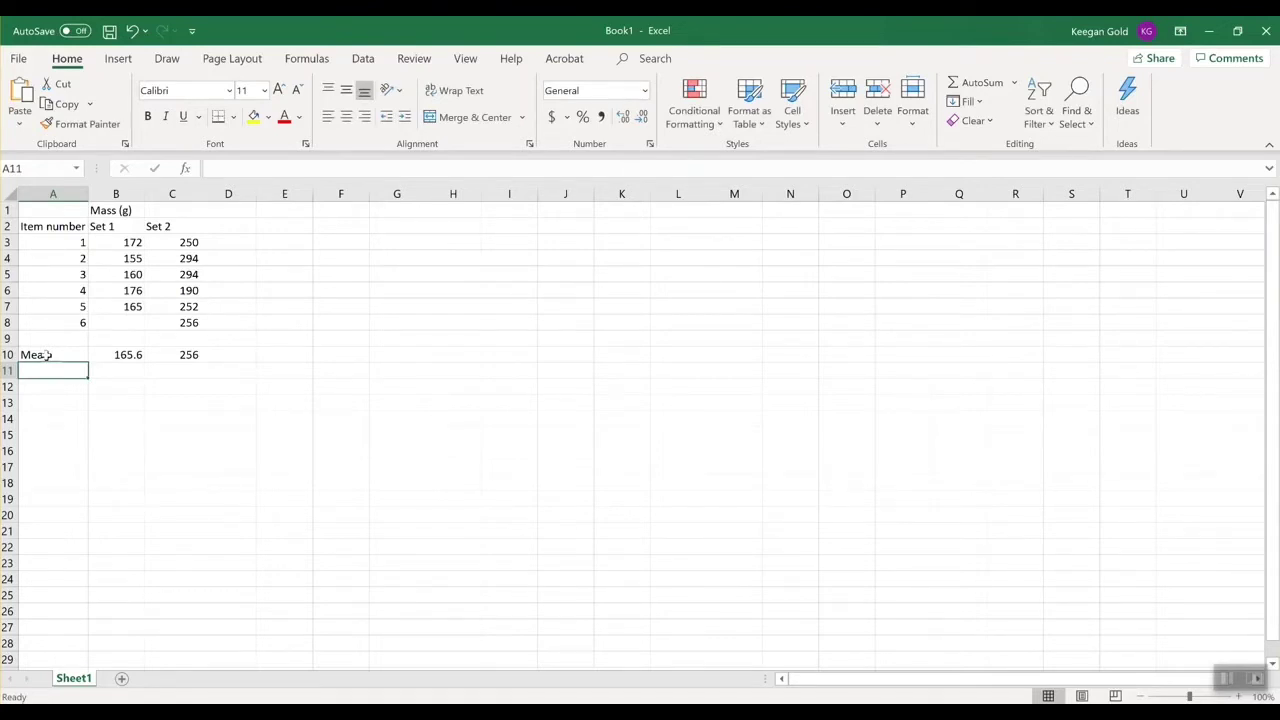
pyautogui.write('Stand')
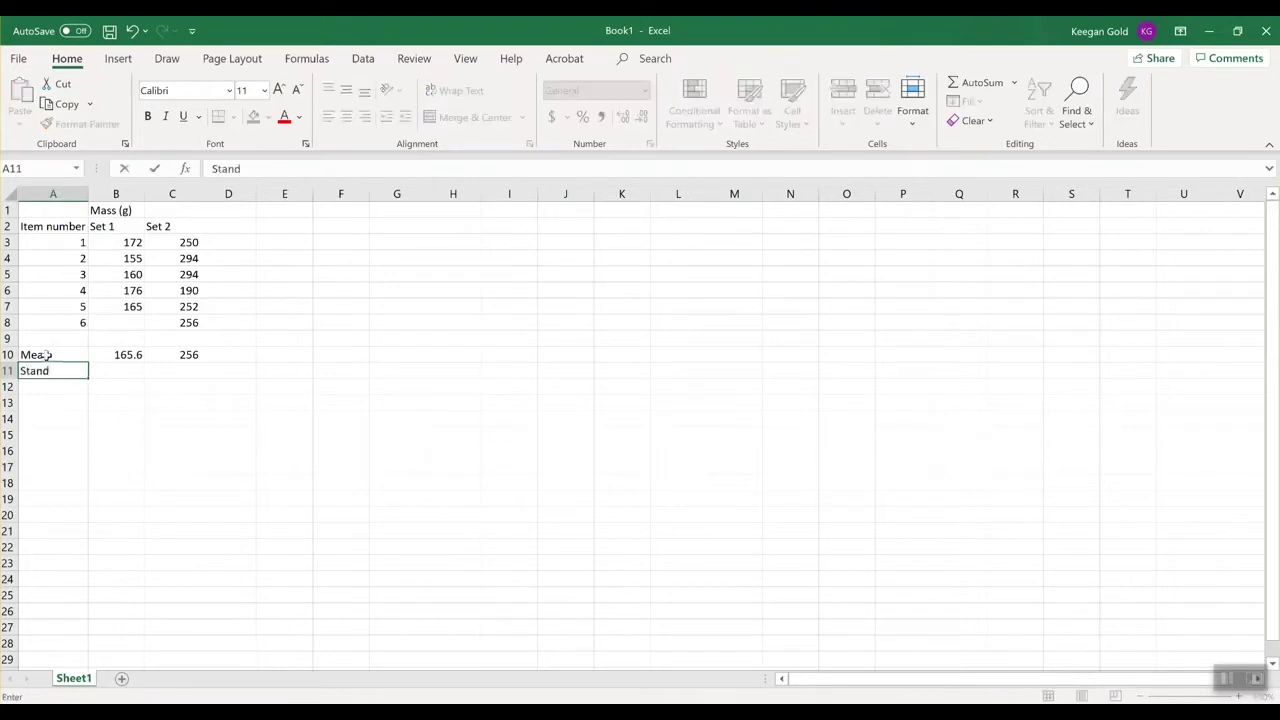
pyautogui.write('ard Deviation')
pyautogui.press('Return')
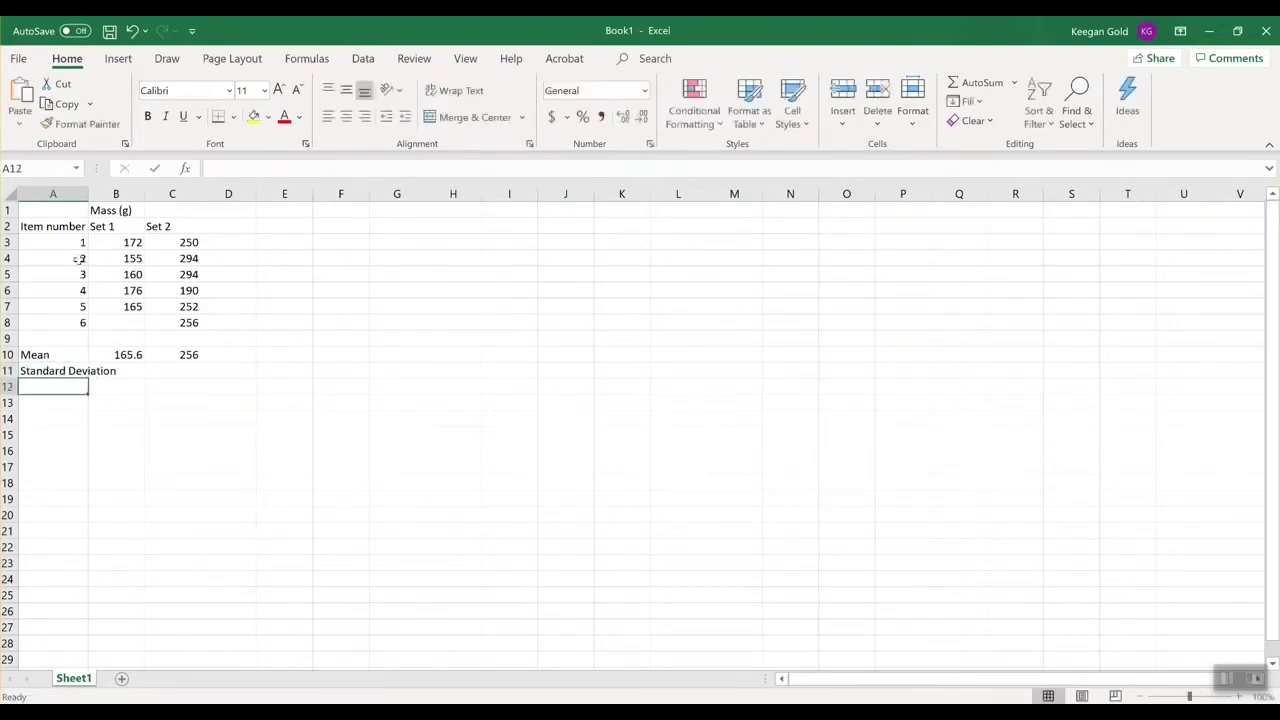
pyautogui.doubleClick(88, 191)
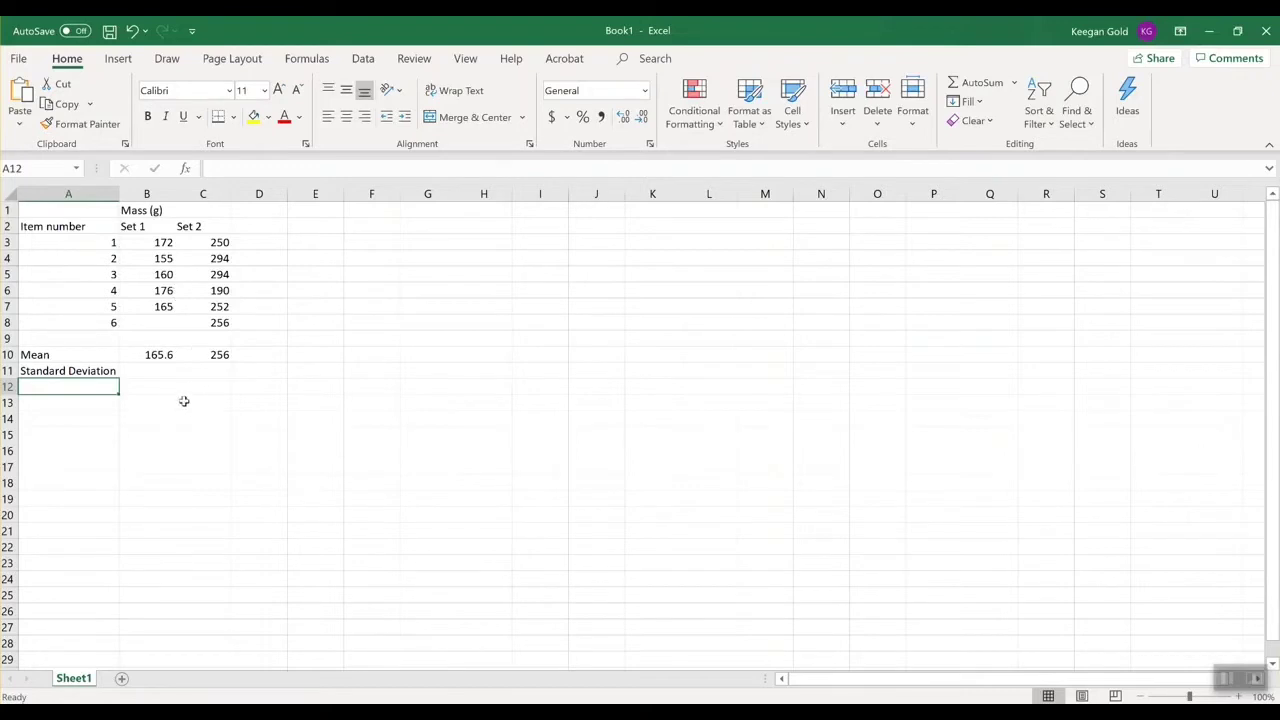
pyautogui.click(159, 373)
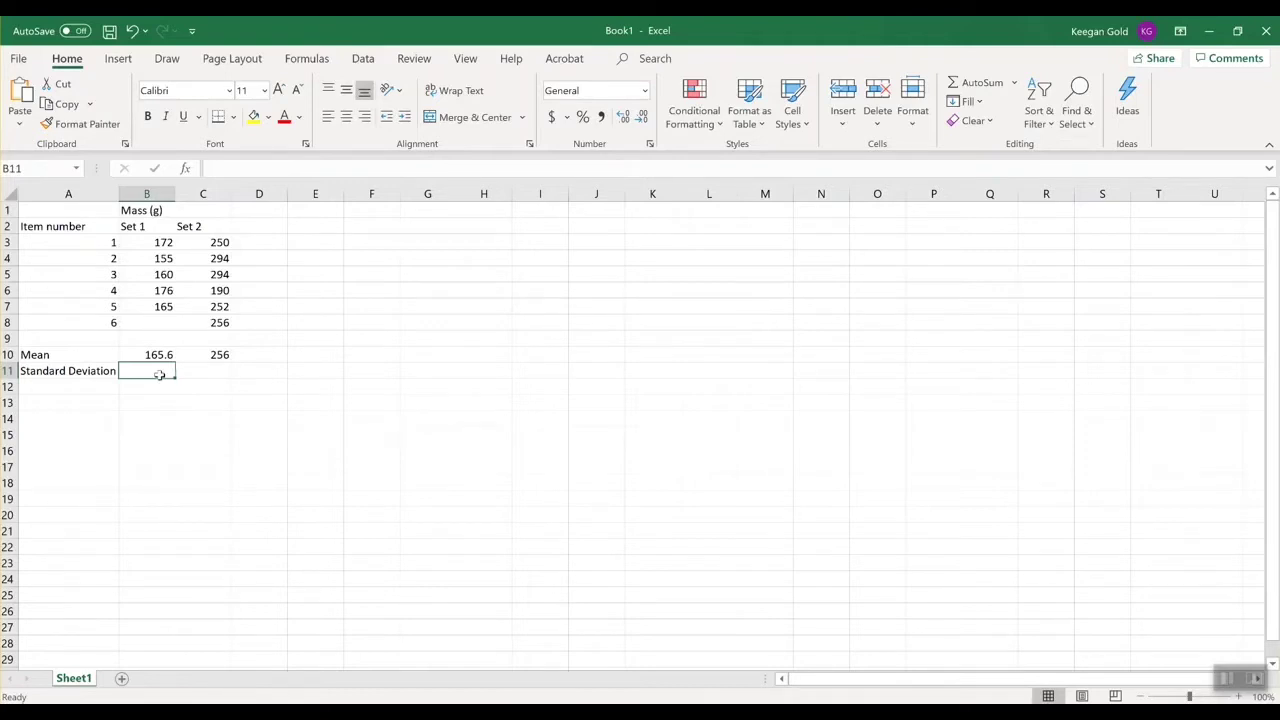
# - Enter =STDEV(B3:B8) in B11 and fill it to C11, giving 8.561542 and 38.19948
pyautogui.click(158, 355)
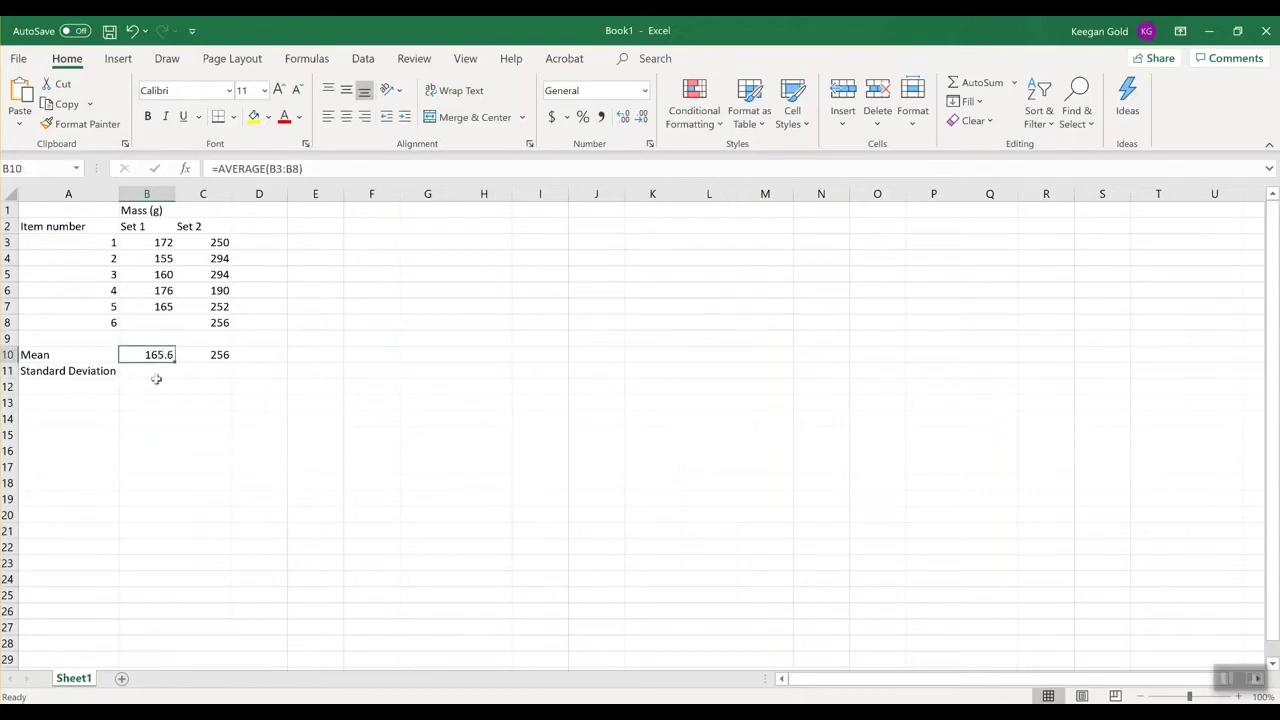
pyautogui.click(156, 381)
pyautogui.click(154, 372)
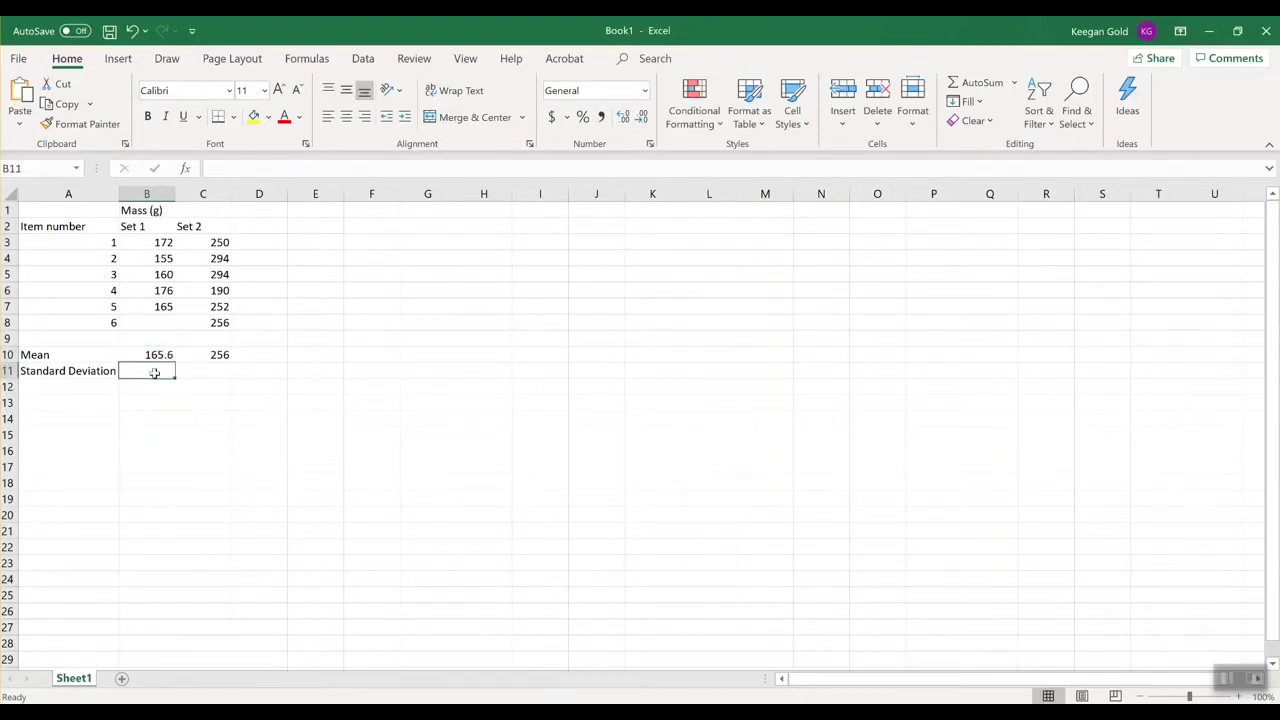
pyautogui.write('=st')
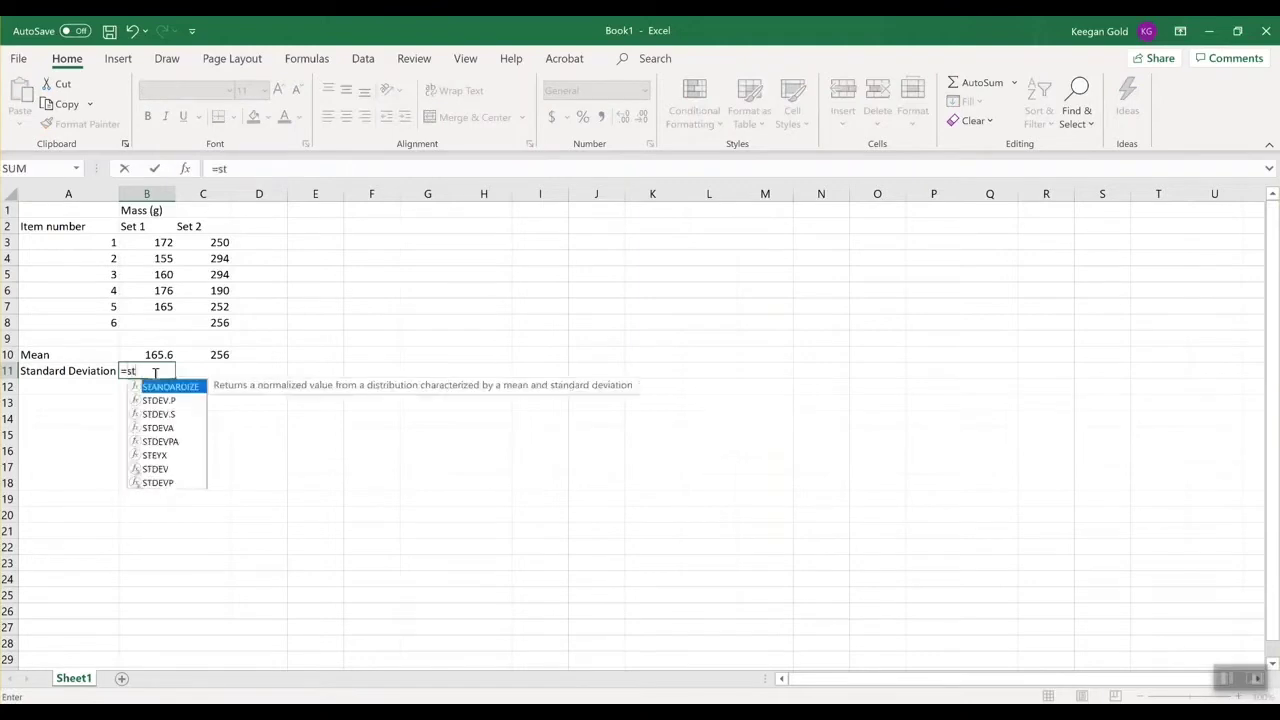
pyautogui.write('dev')
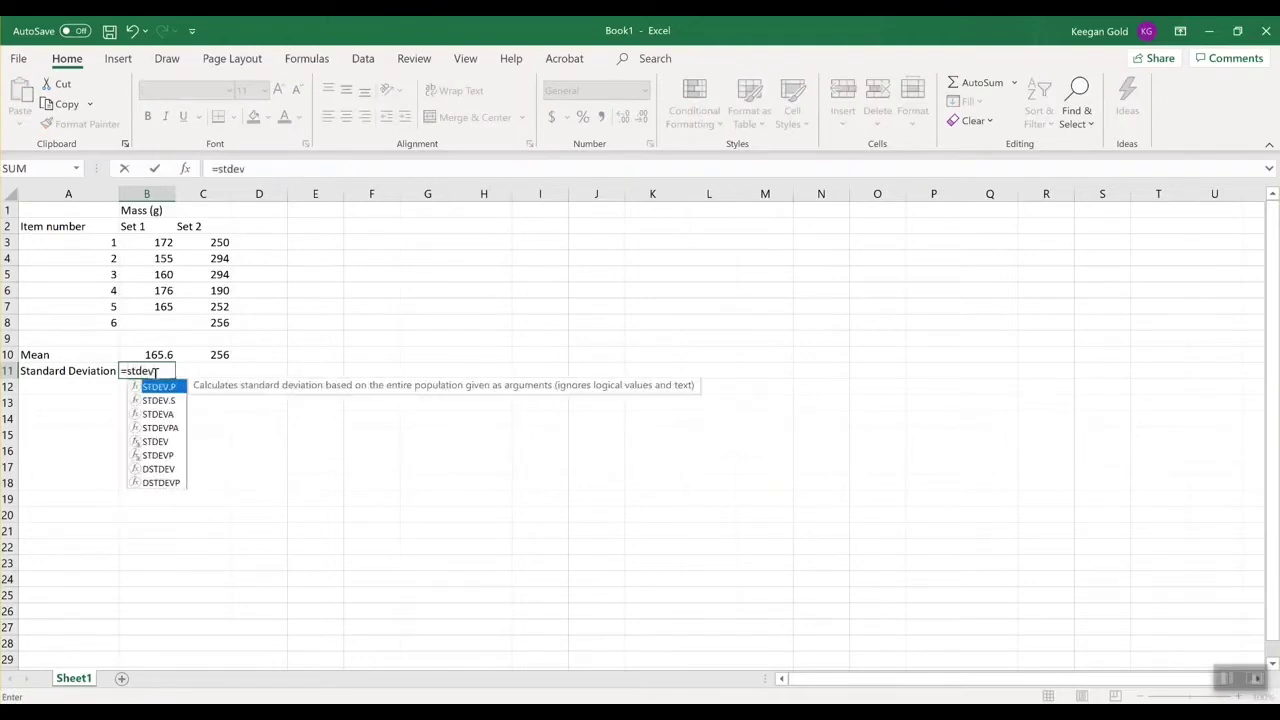
pyautogui.write('(')
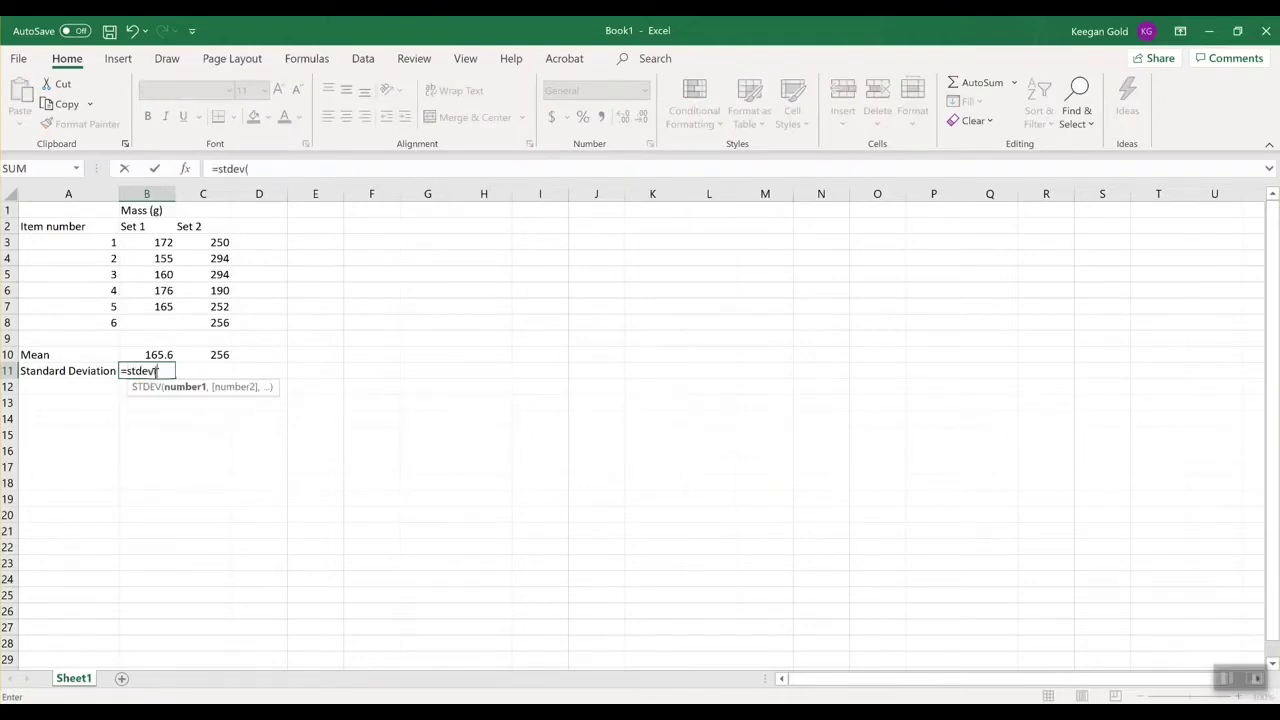
pyautogui.click(147, 236)
pyautogui.moveTo(147, 234); pyautogui.dragTo(146, 329)
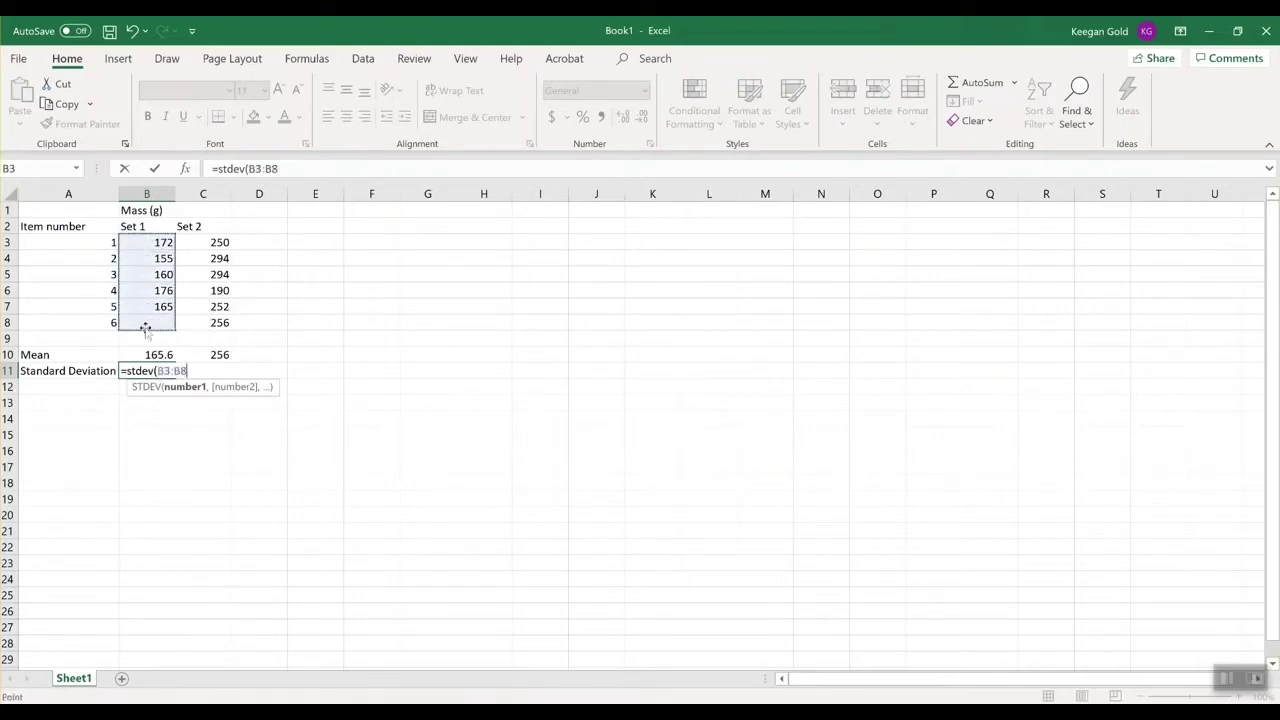
pyautogui.press('Return')
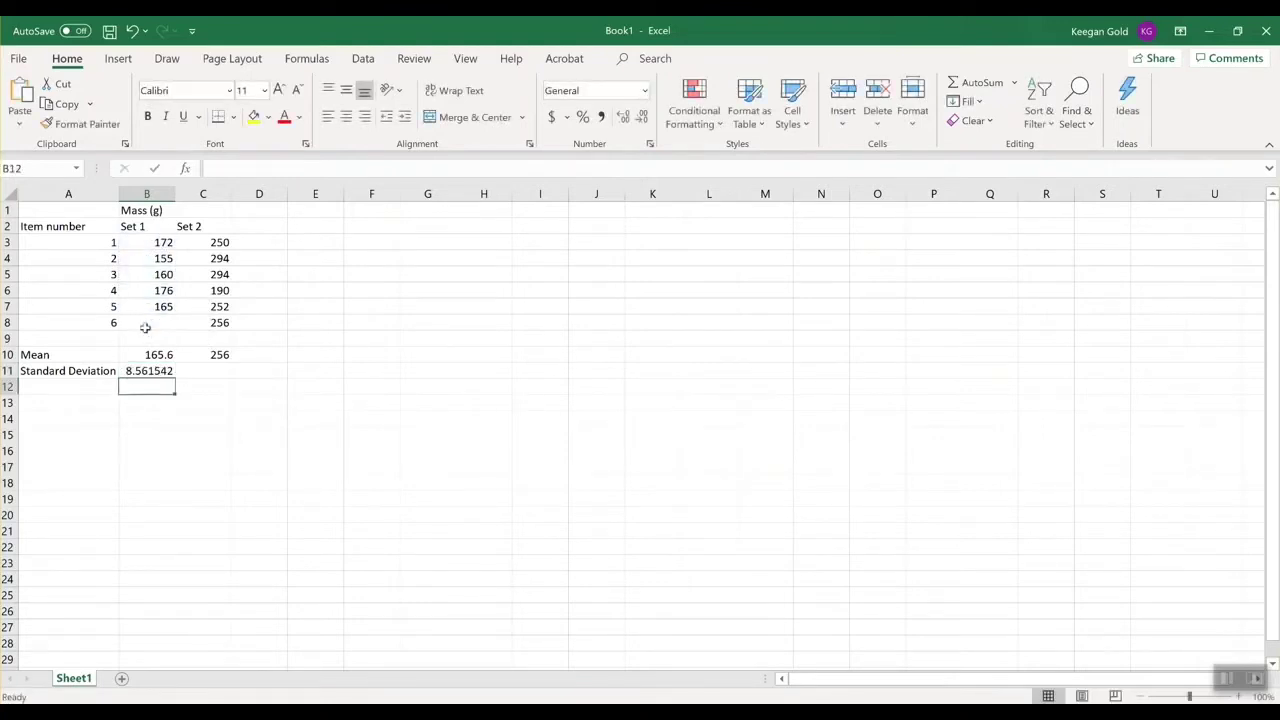
pyautogui.click(158, 374)
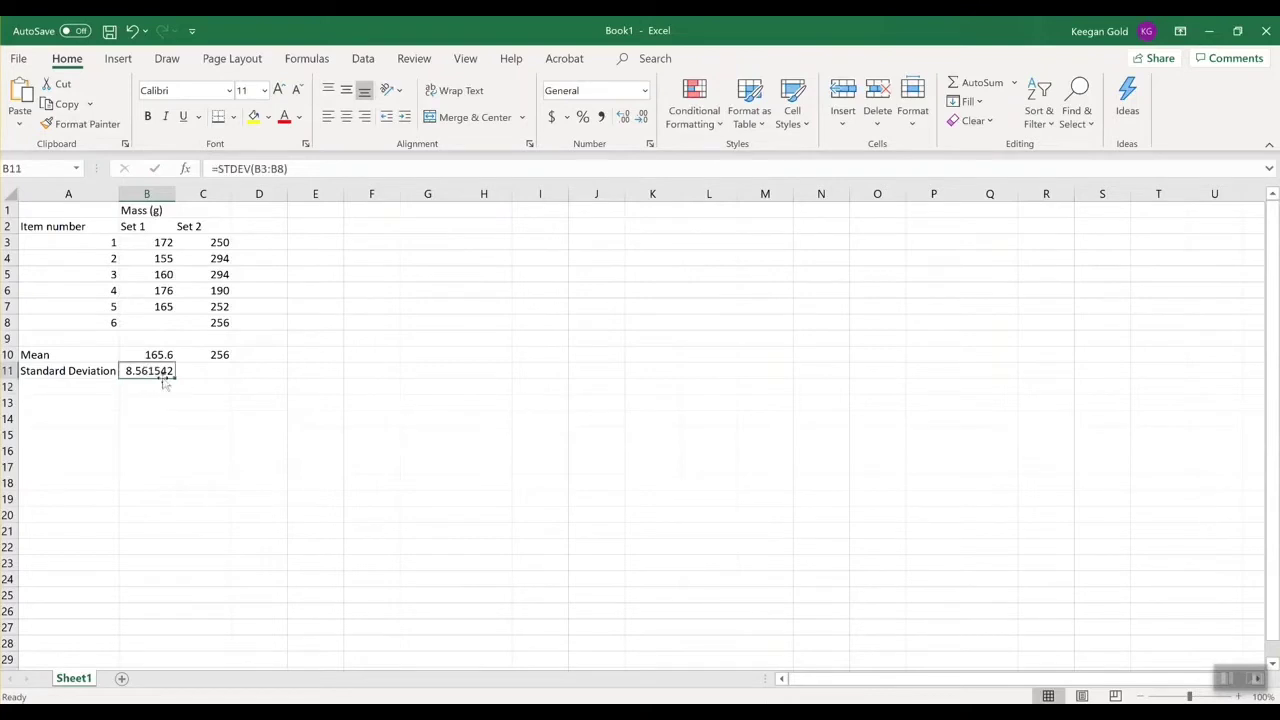
pyautogui.moveTo(175, 377); pyautogui.dragTo(231, 380)
pyautogui.click(197, 405)
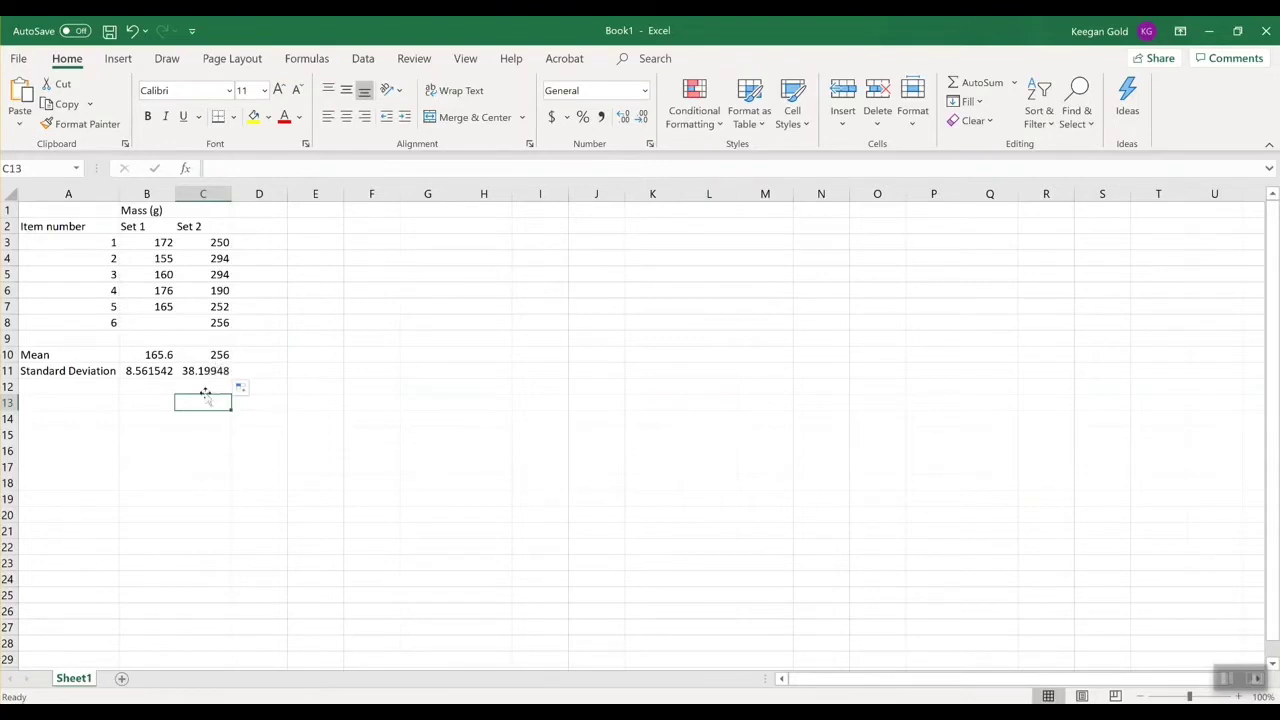
pyautogui.click(106, 388)
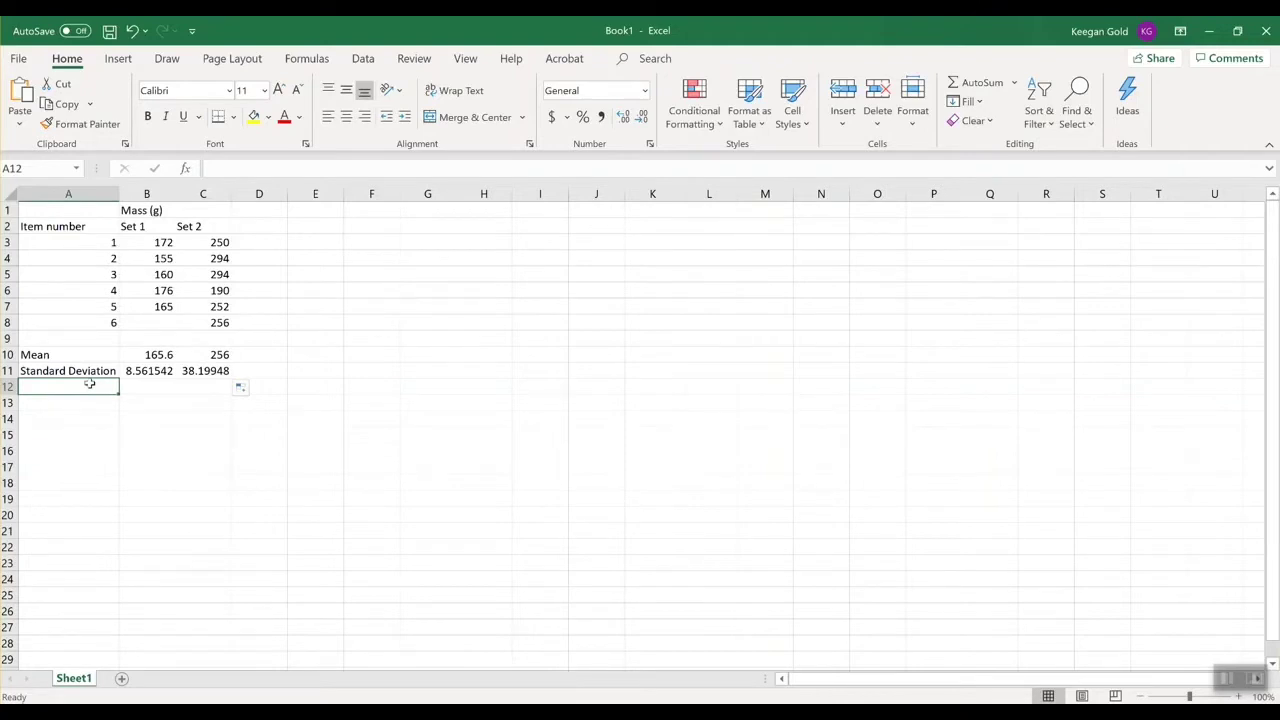
# - Label A12 variance and enter =B11^2, filled to C12, giving 73.3 and 1459.2
pyautogui.write('variance')
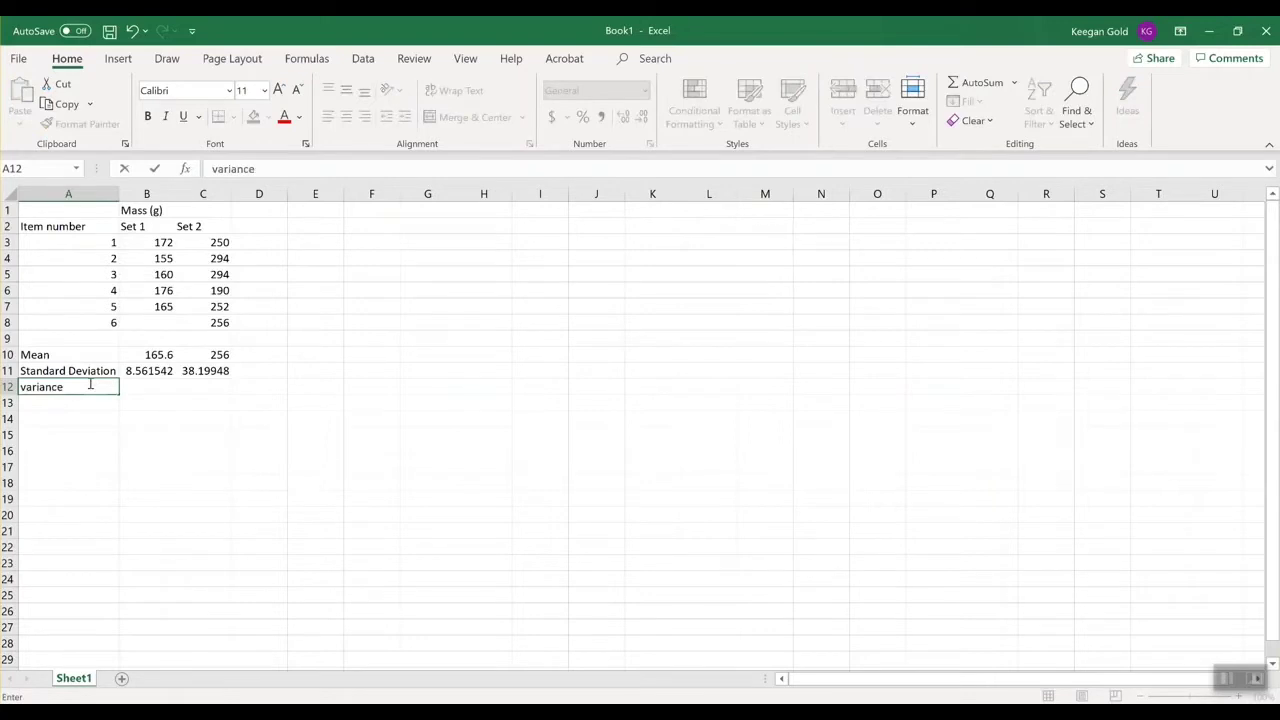
pyautogui.press('Return')
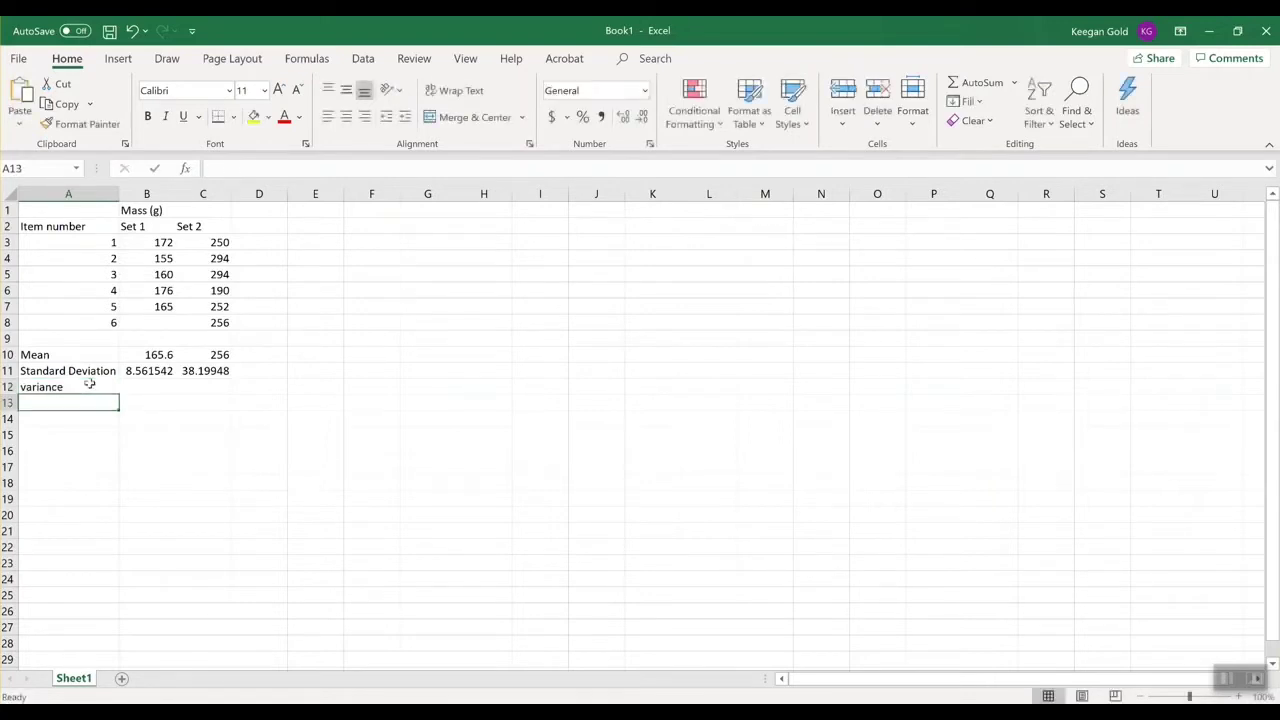
pyautogui.press('Up')
pyautogui.press('Right')
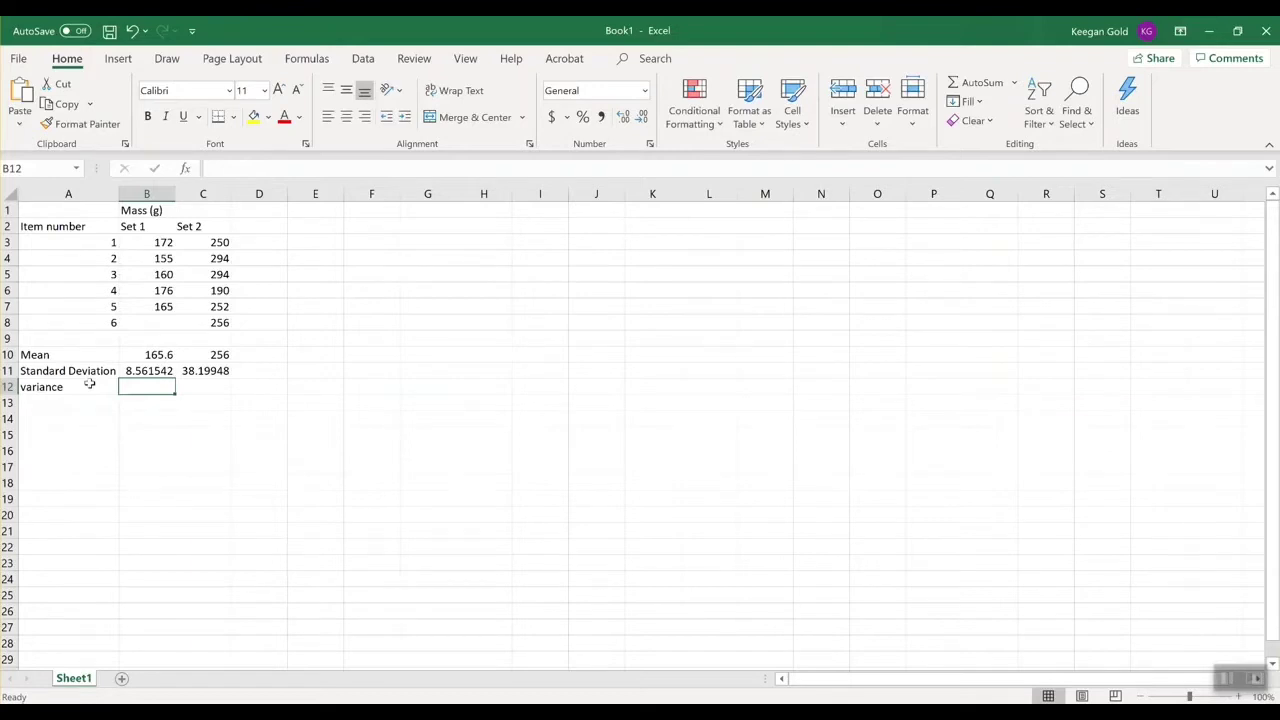
pyautogui.write('=')
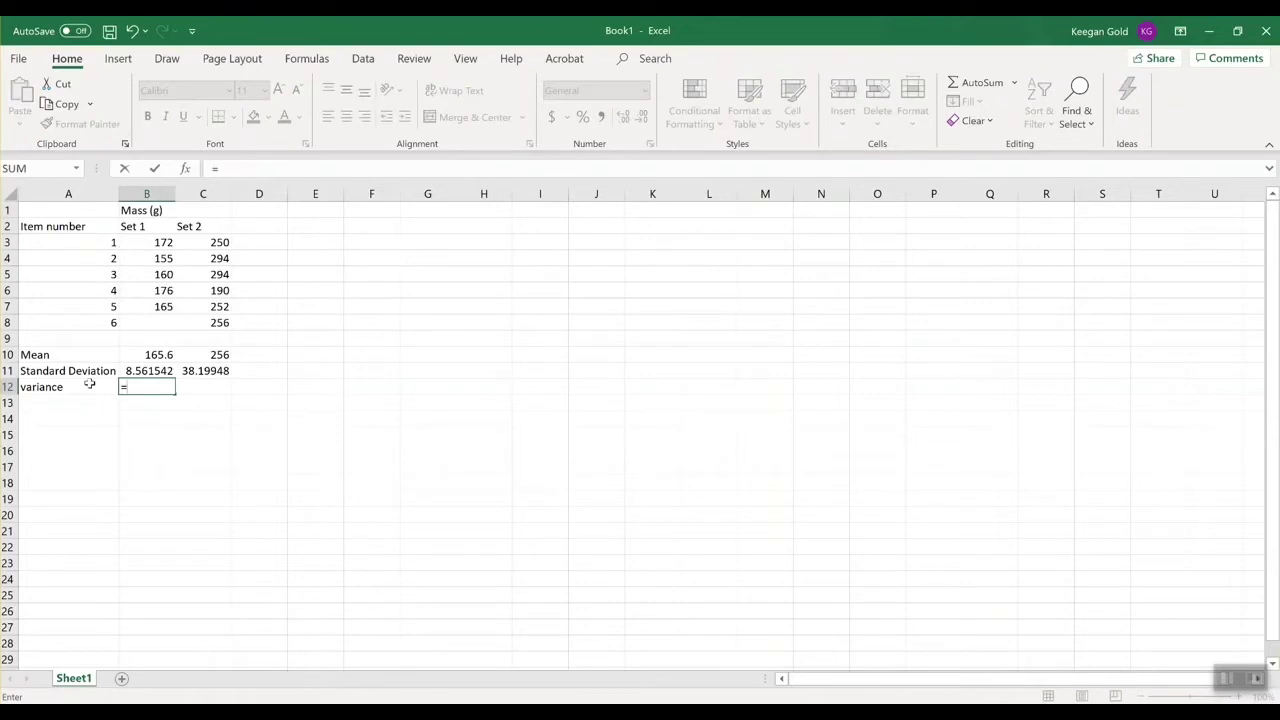
pyautogui.click(150, 372)
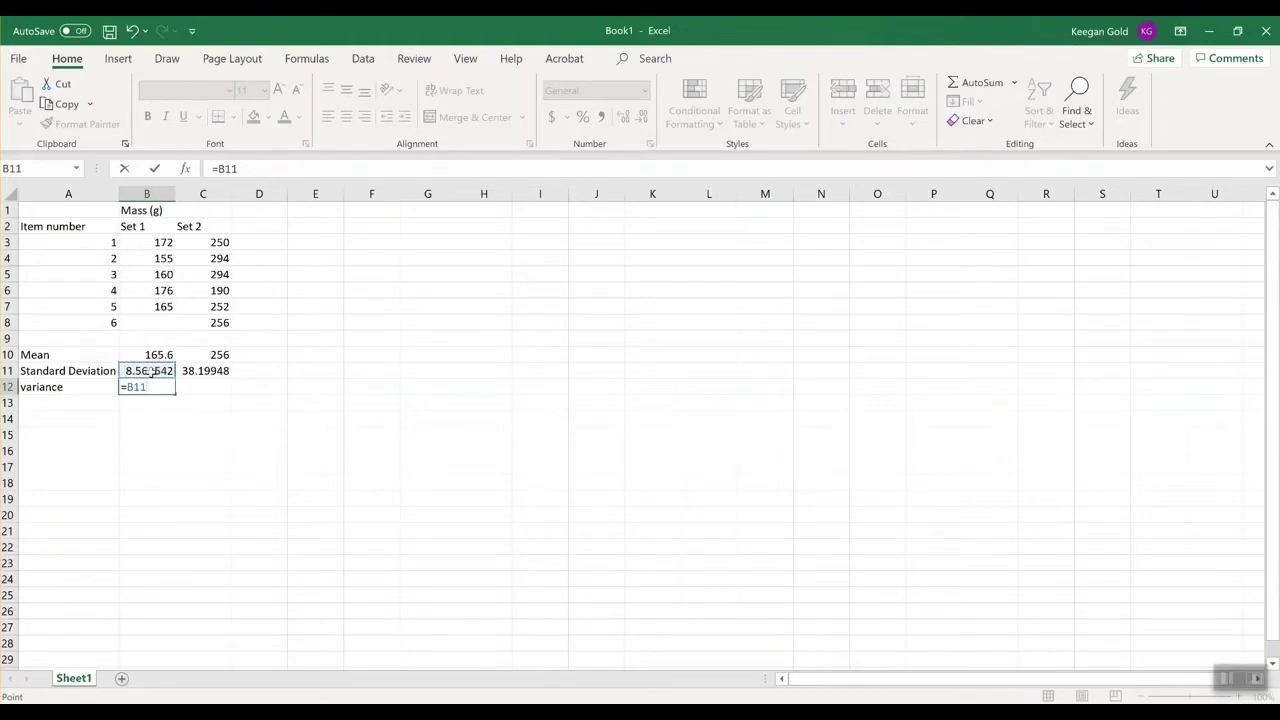
pyautogui.write('^2')
pyautogui.press('Return')
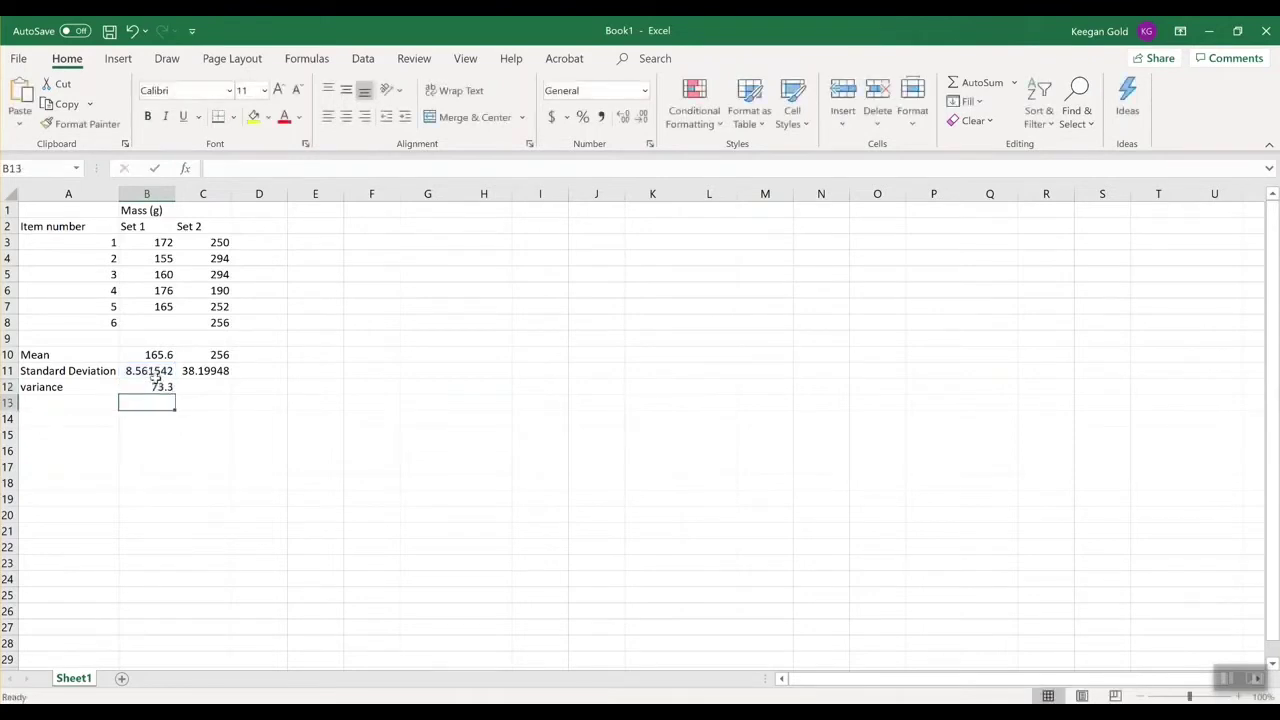
pyautogui.click(160, 386)
pyautogui.moveTo(179, 395); pyautogui.dragTo(228, 392)
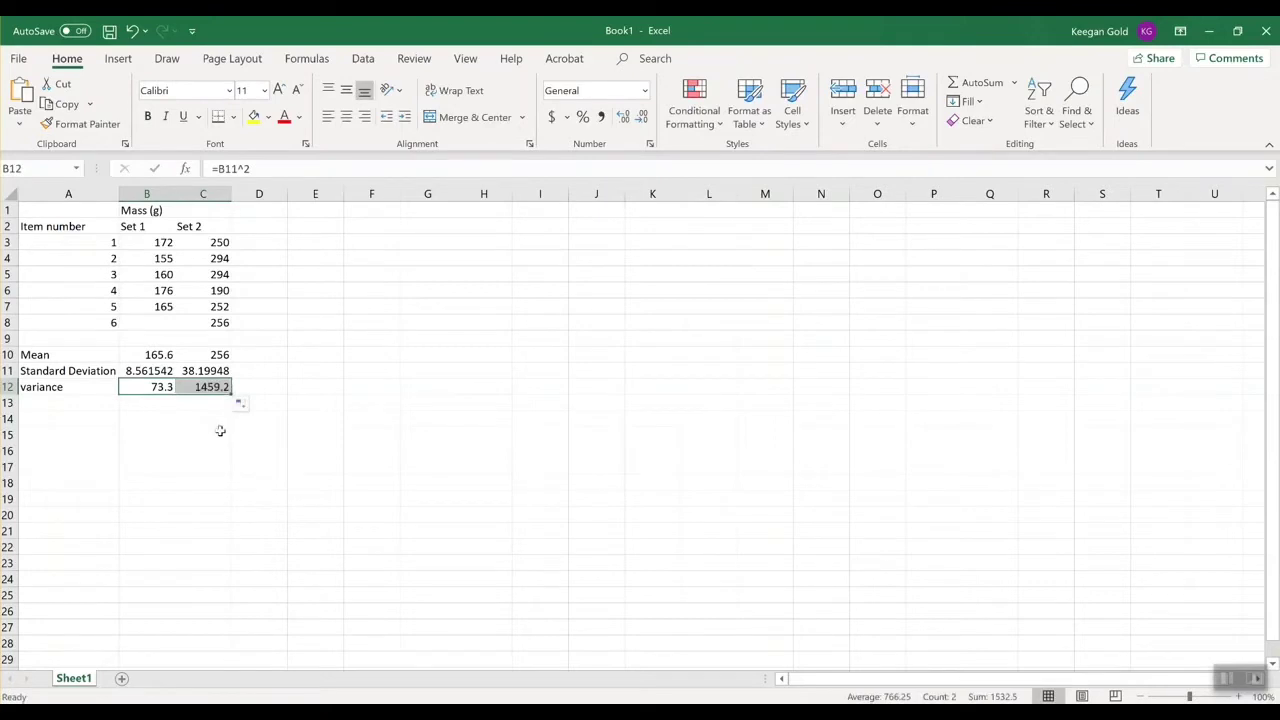
pyautogui.click(205, 405)
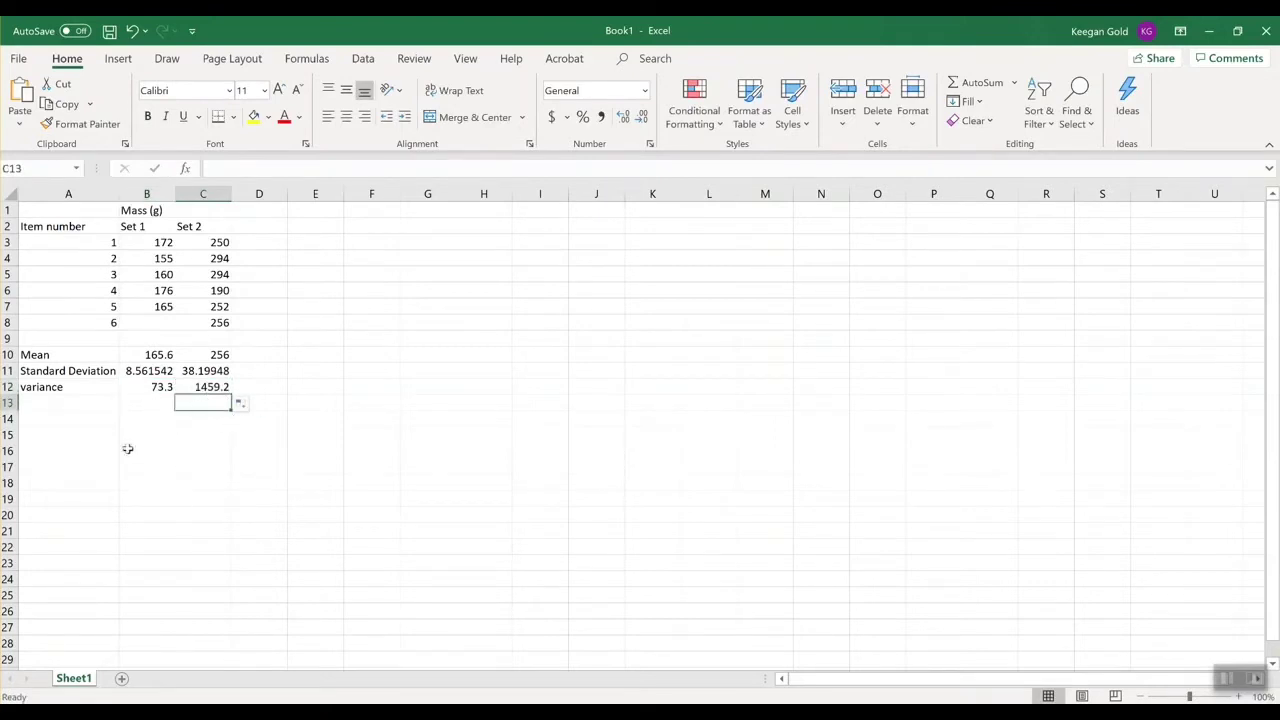
pyautogui.click(57, 402)
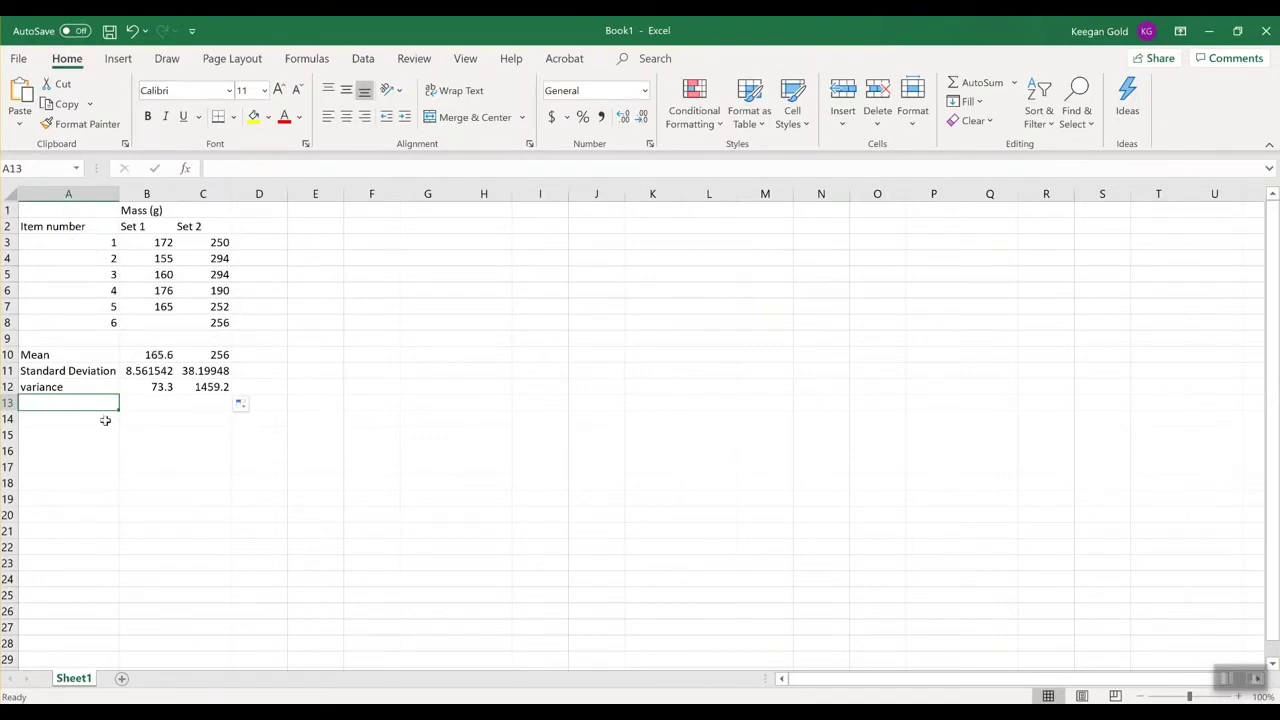
# - Label A13 n and enter =COUNT(B3:B7) in B13, fixing the #NAME? error
pyautogui.write('n')
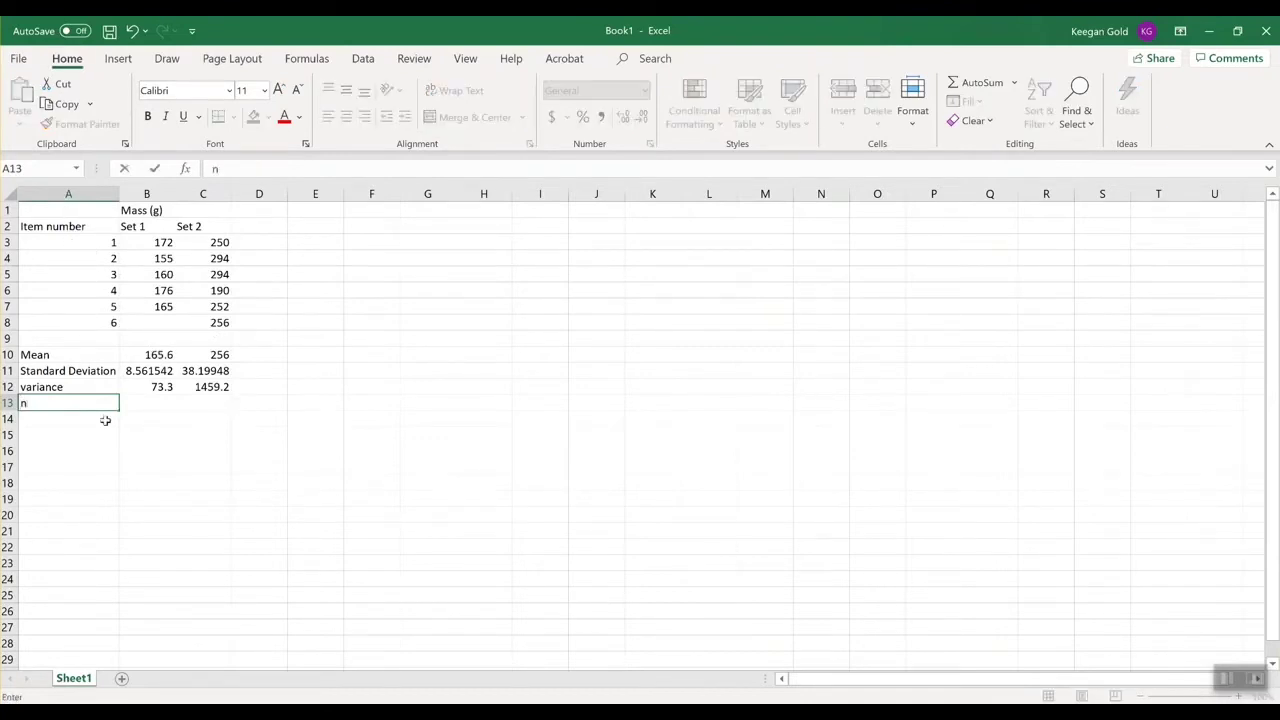
pyautogui.press('Return')
pyautogui.press('Up')
pyautogui.press('Right')
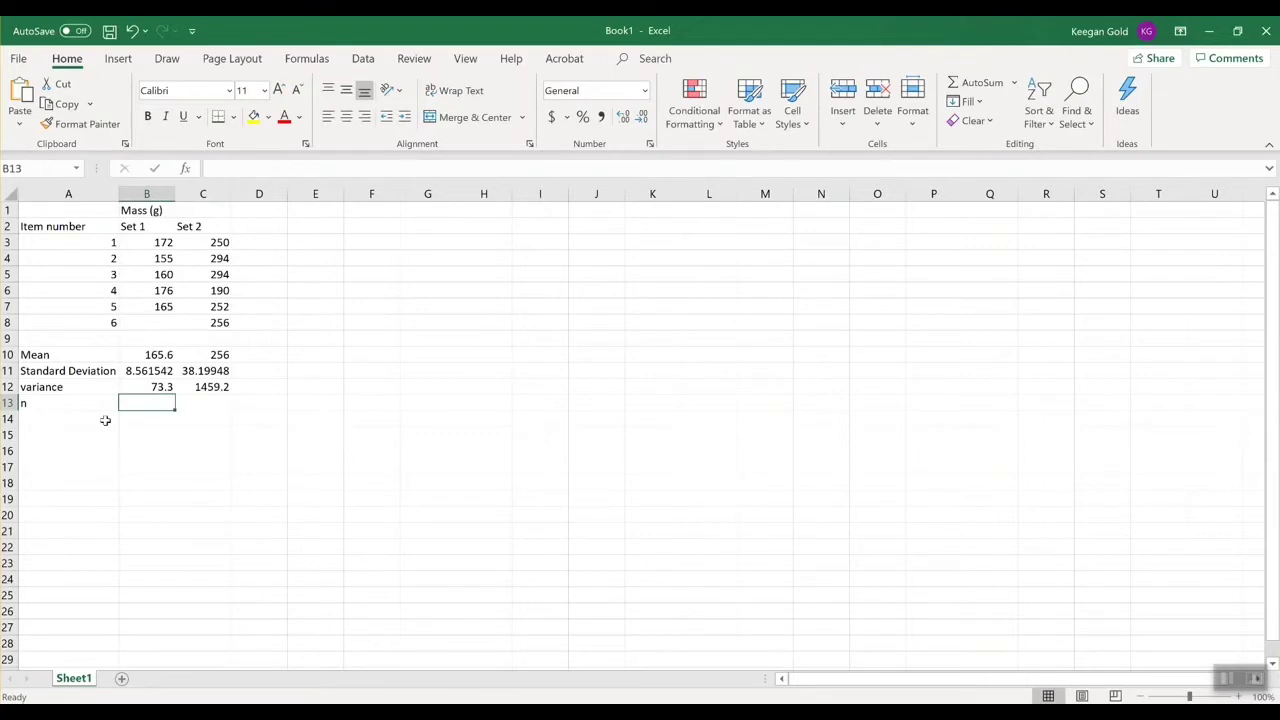
pyautogui.write('=count')
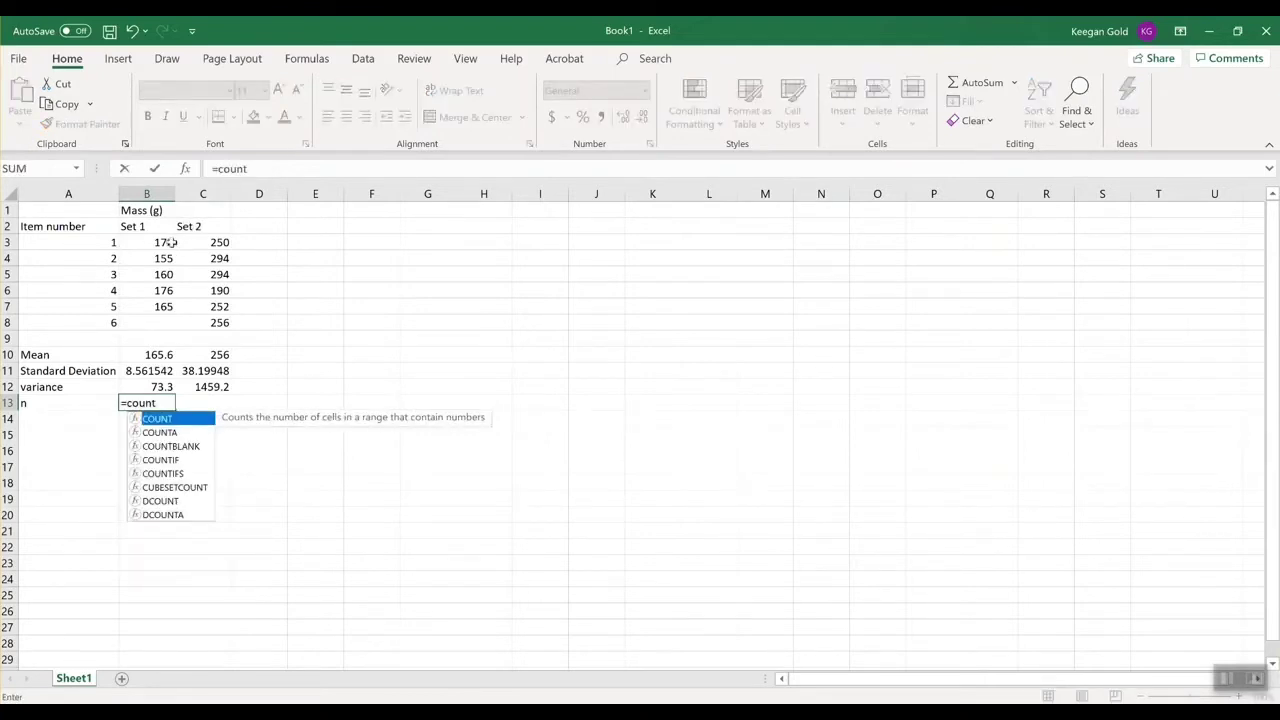
pyautogui.moveTo(165, 242); pyautogui.dragTo(165, 307)
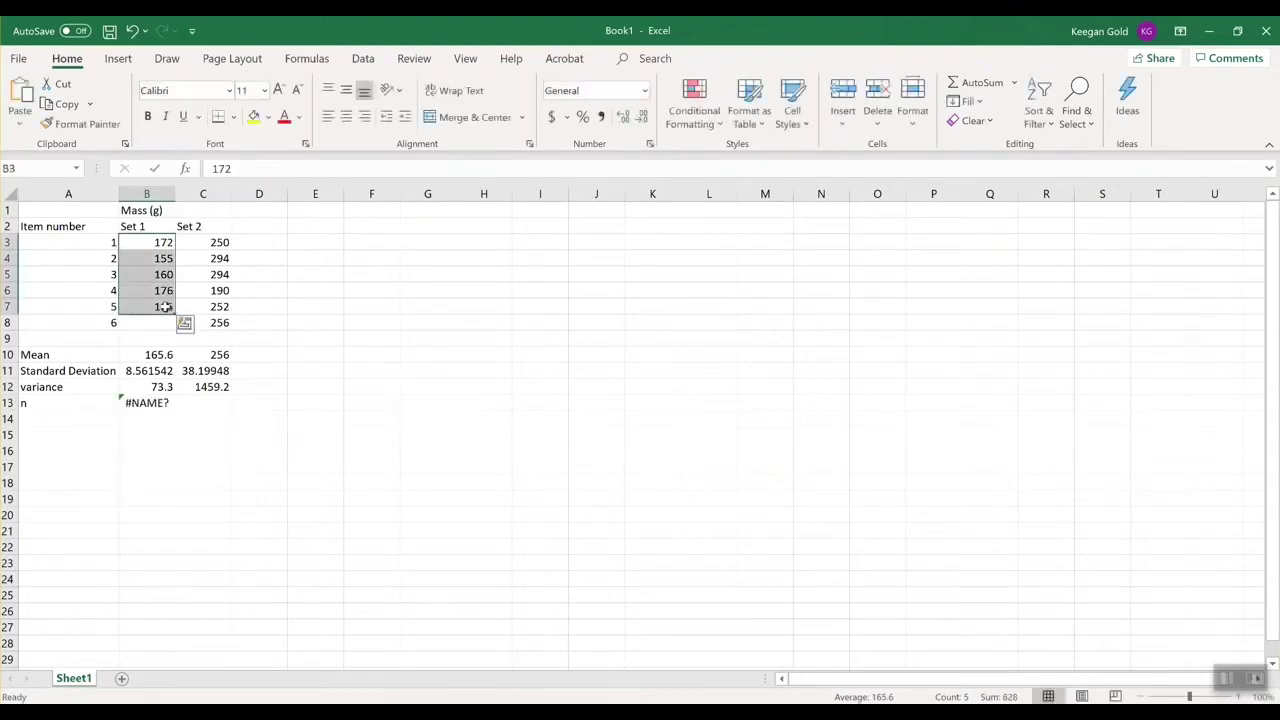
pyautogui.press('Return')
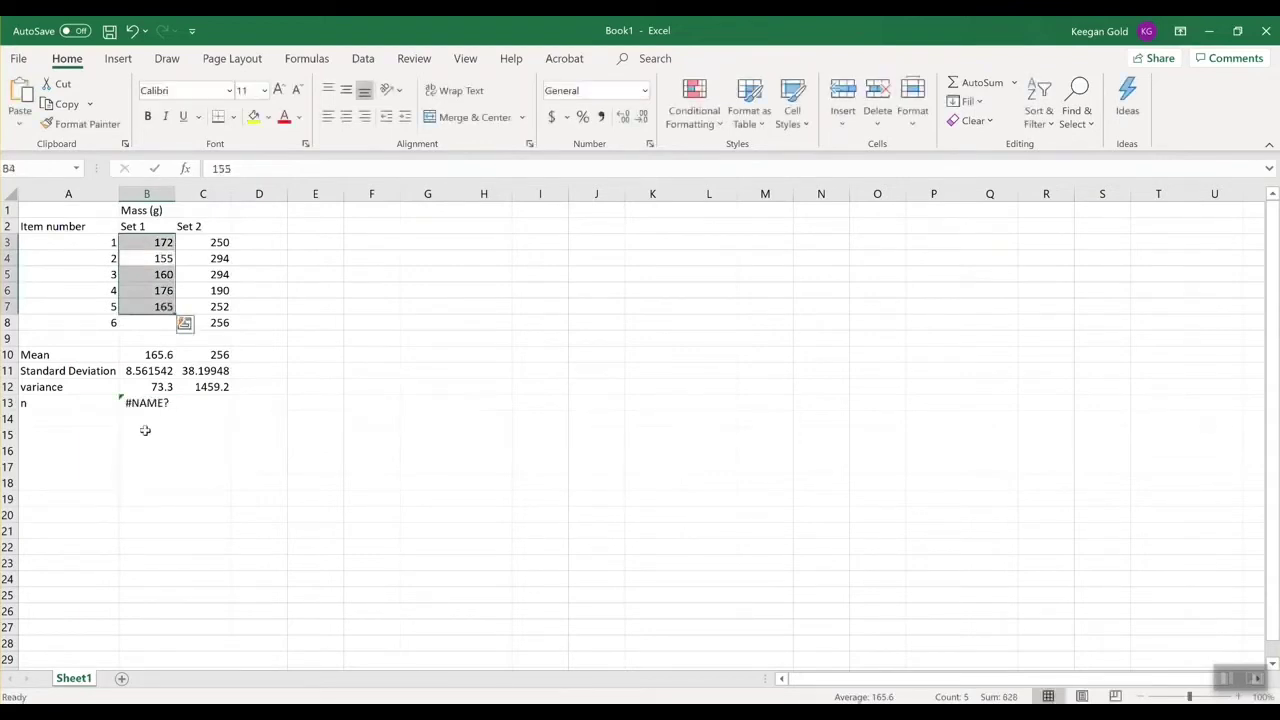
pyautogui.click(145, 396)
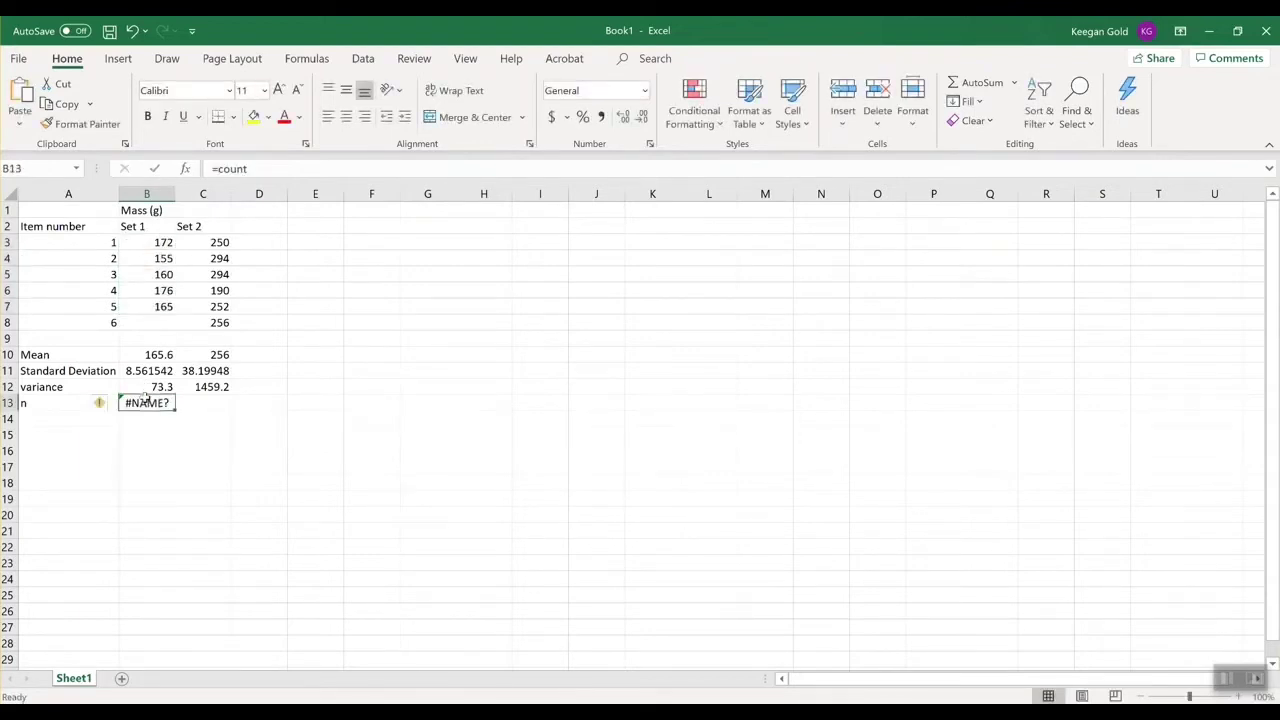
pyautogui.click(279, 167)
pyautogui.write('(')
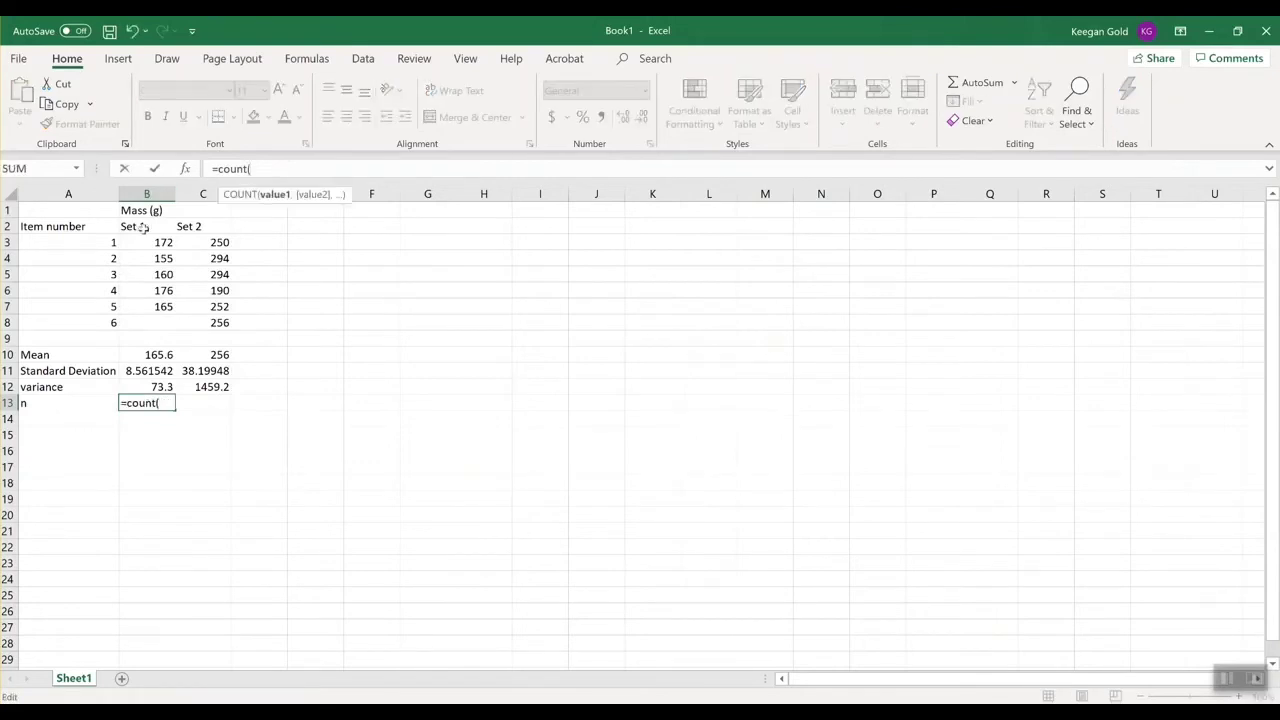
pyautogui.moveTo(146, 244); pyautogui.dragTo(146, 306)
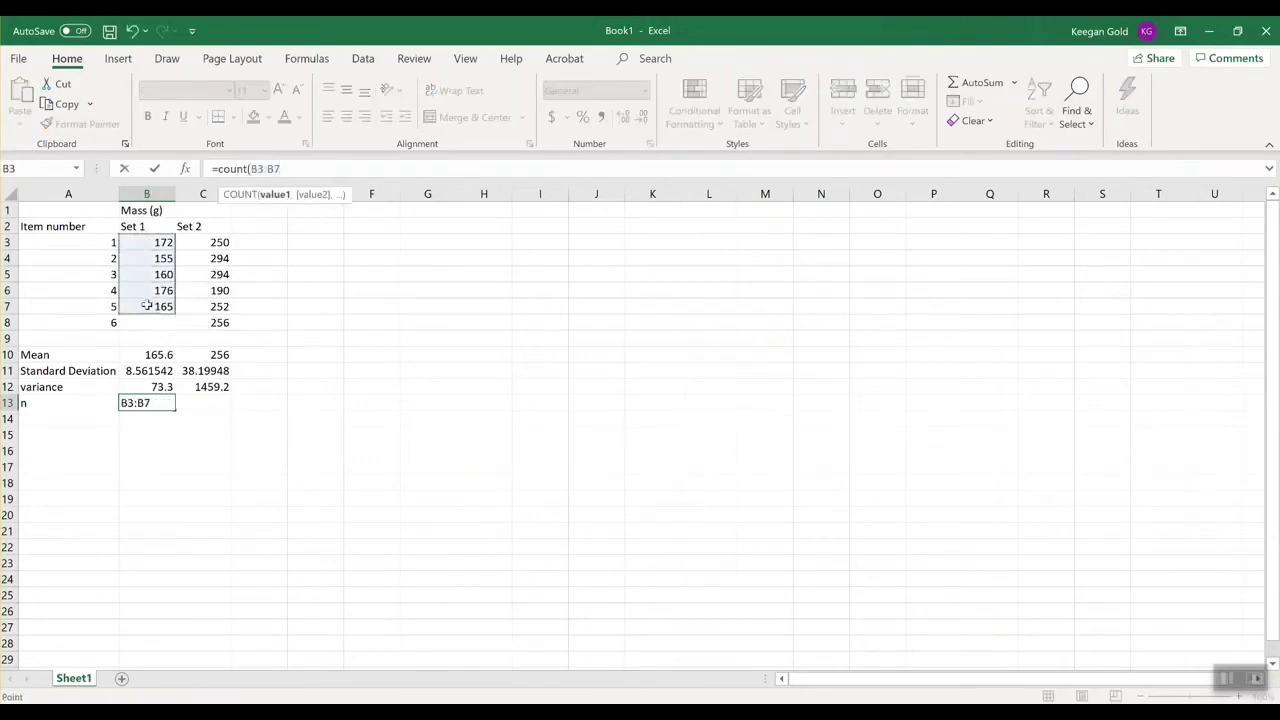
pyautogui.press('Return')
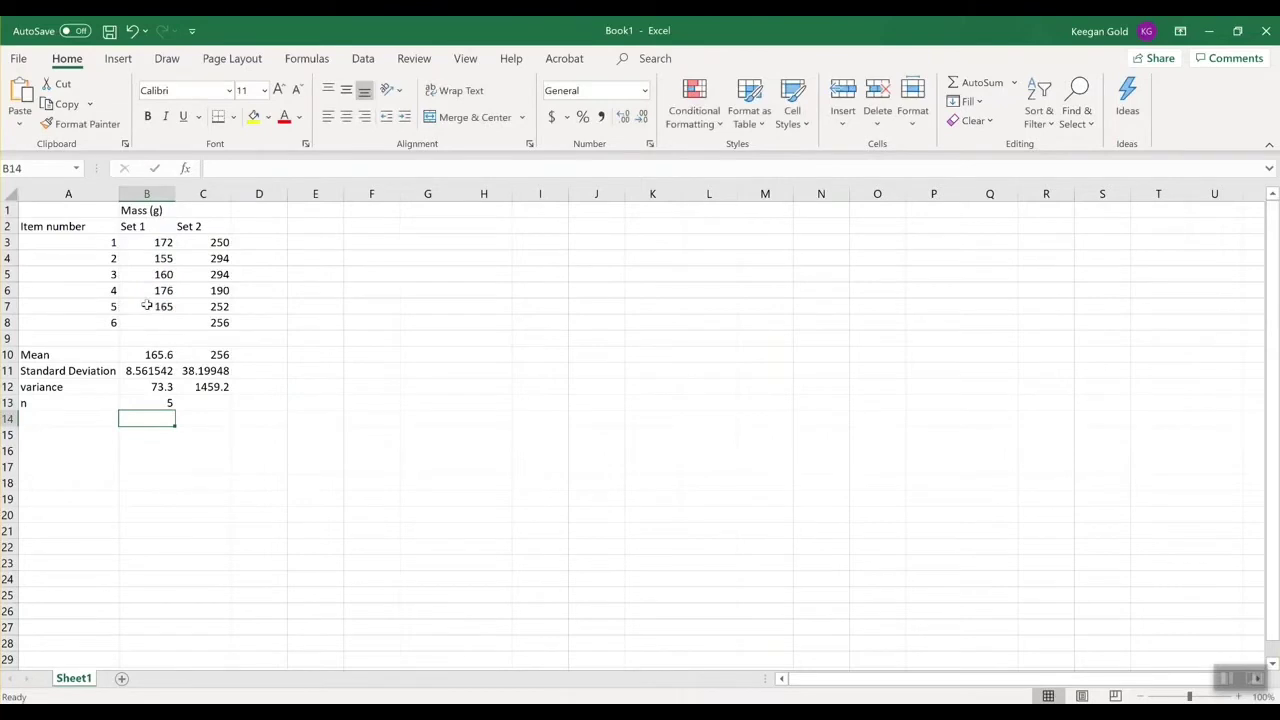
# - Copy the count to C13 and extend its range to C3:C8, giving 6
pyautogui.click(167, 400)
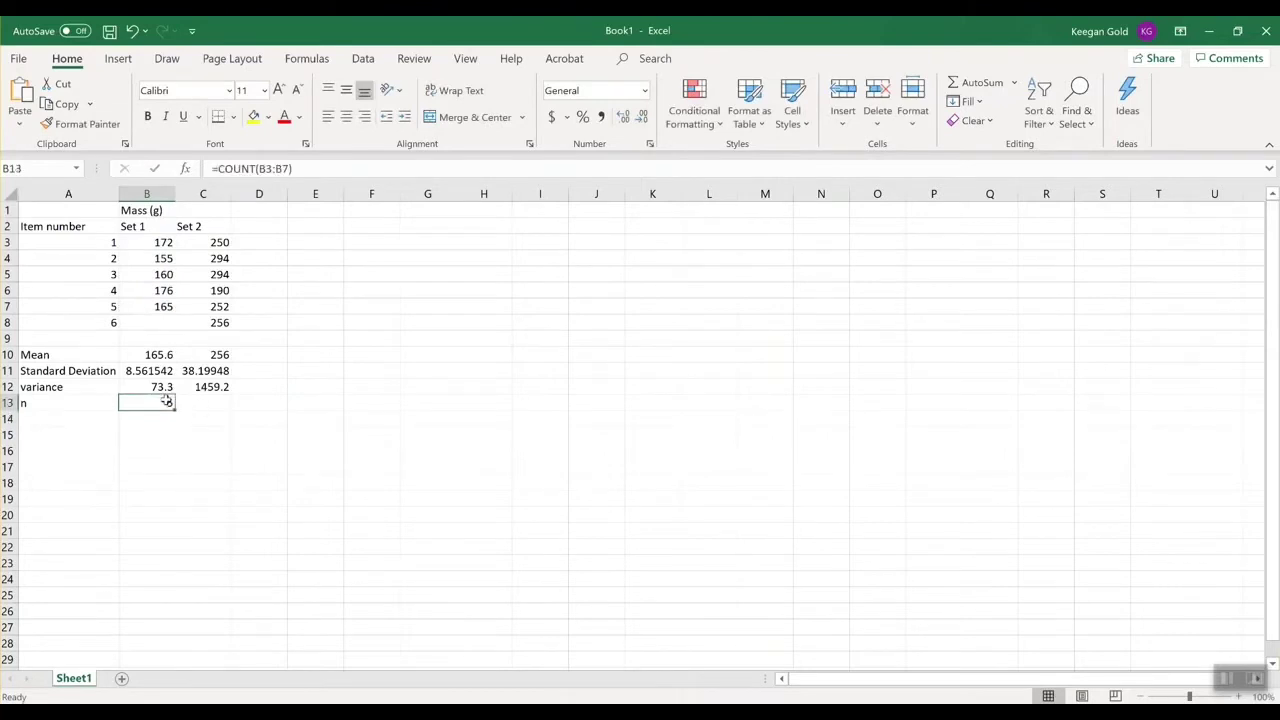
pyautogui.click(197, 400)
pyautogui.click(168, 402)
pyautogui.moveTo(173, 407); pyautogui.dragTo(215, 413)
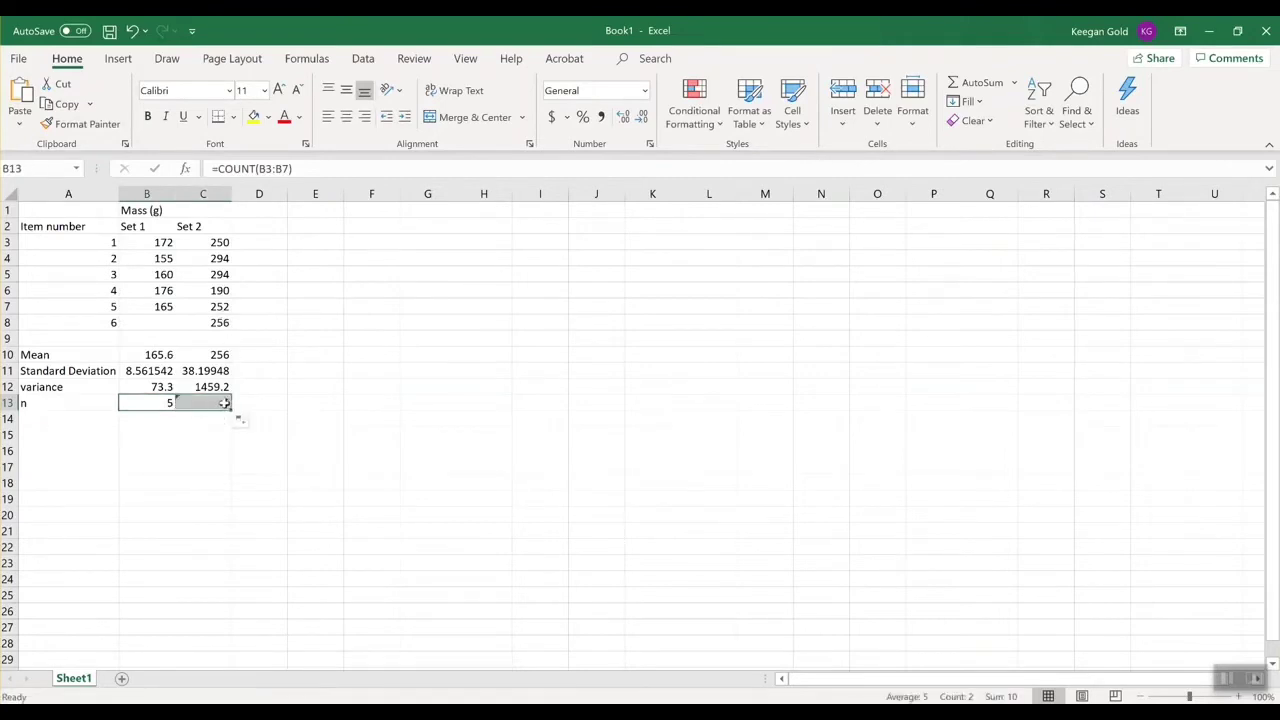
pyautogui.click(224, 402)
pyautogui.doubleClick(224, 402)
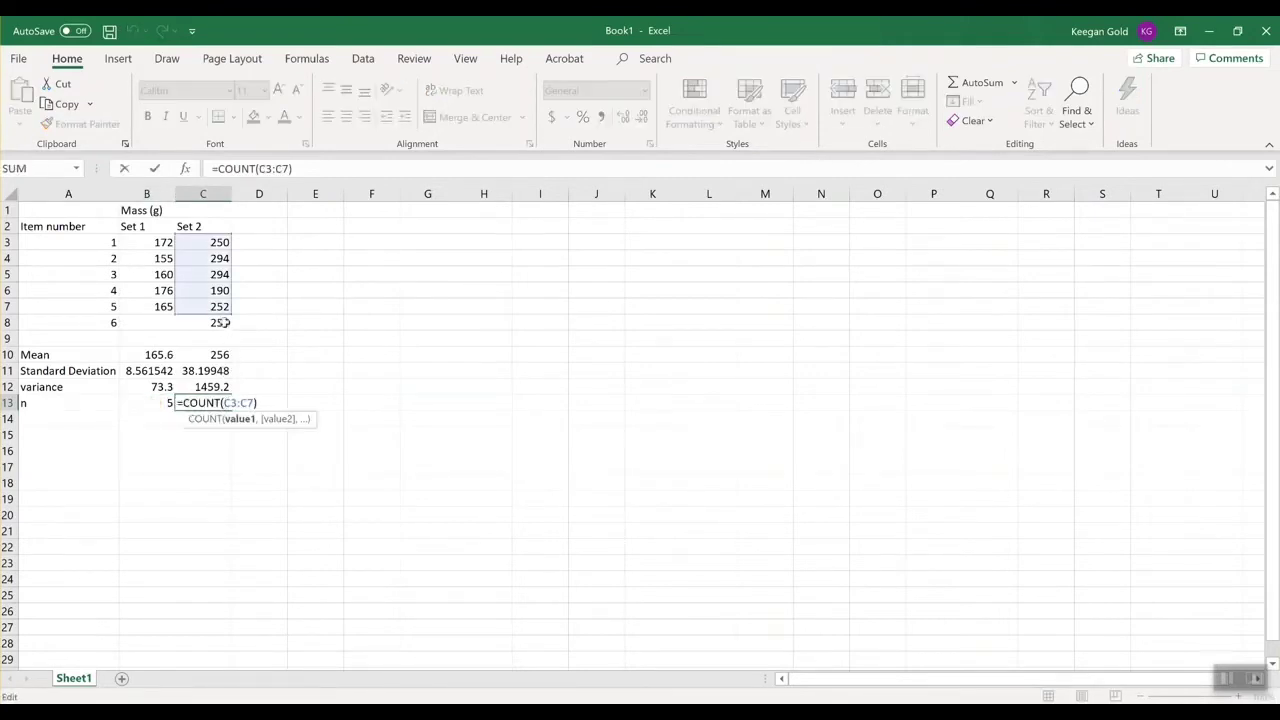
pyautogui.moveTo(229, 313); pyautogui.dragTo(229, 338)
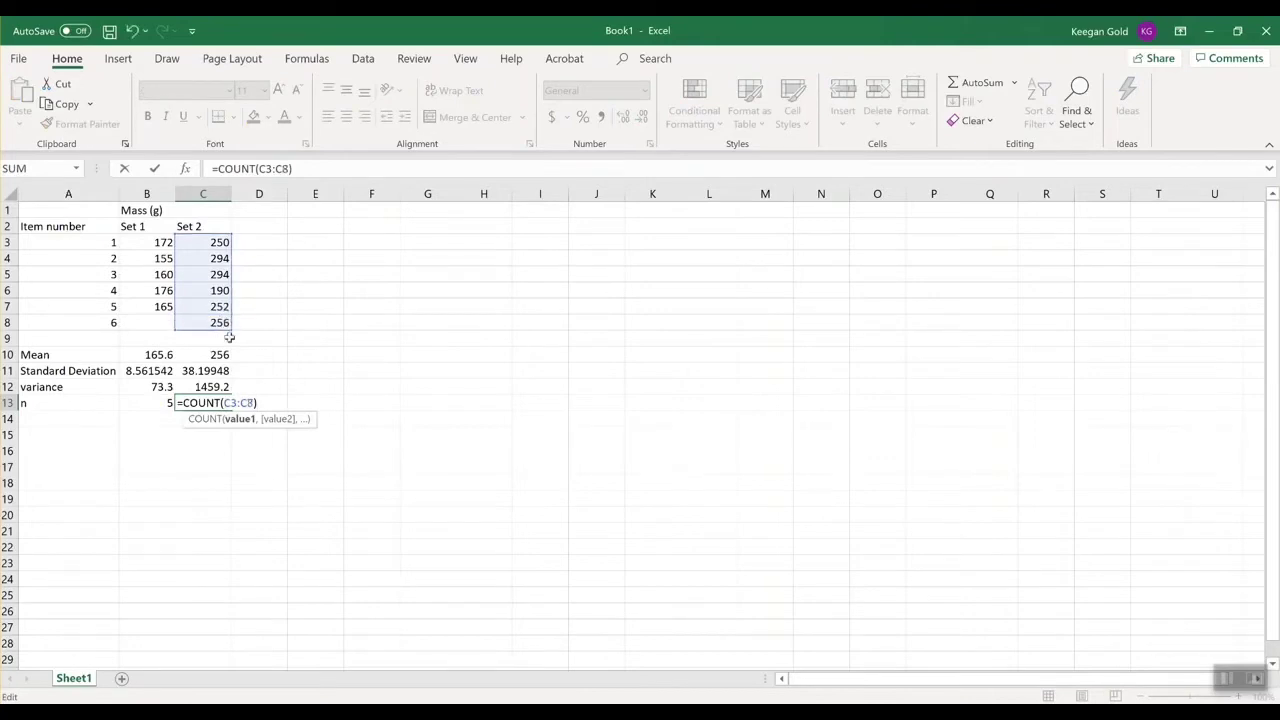
pyautogui.press('Return')
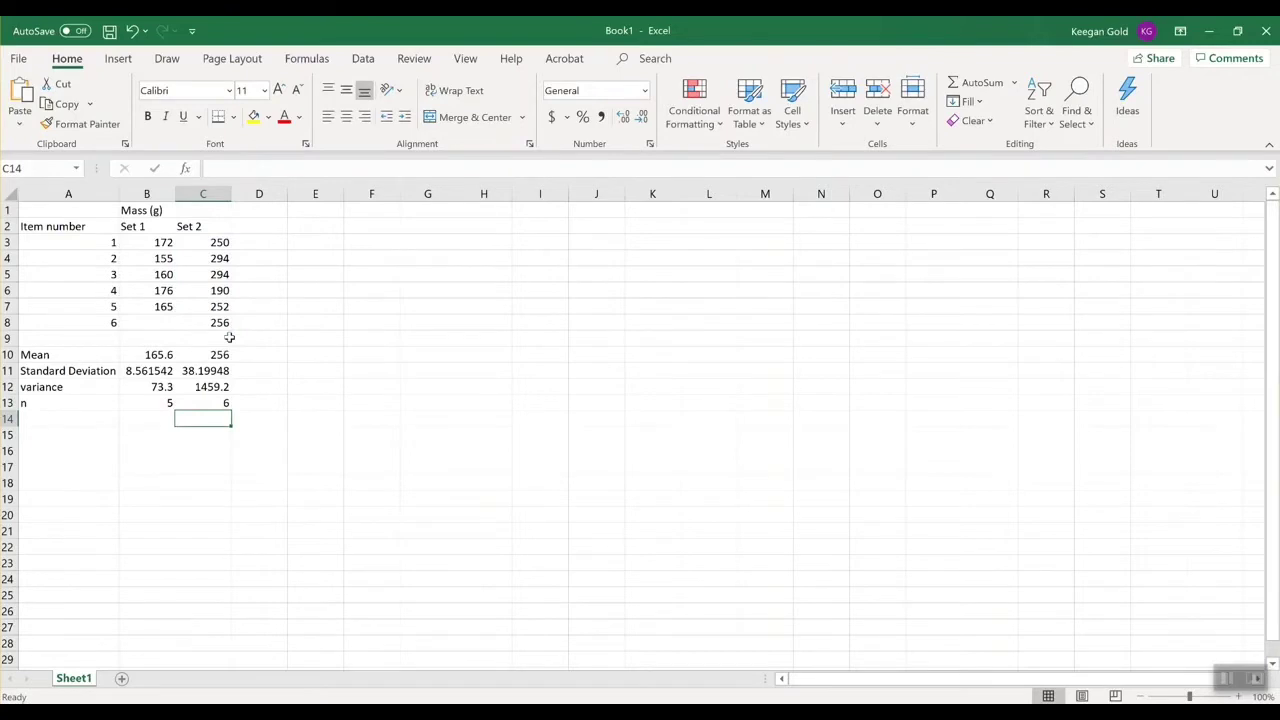
pyautogui.click(66, 418)
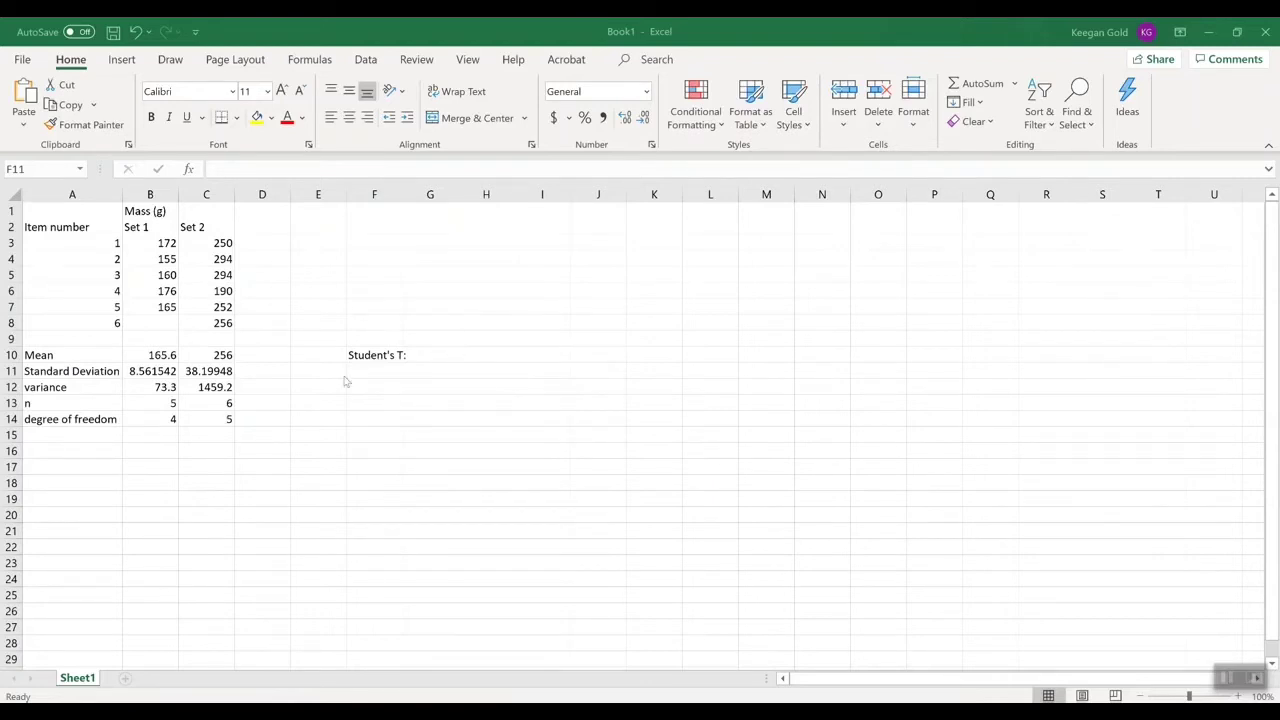
# - Clear the degree of freedom label from A14
pyautogui.click(70, 440)
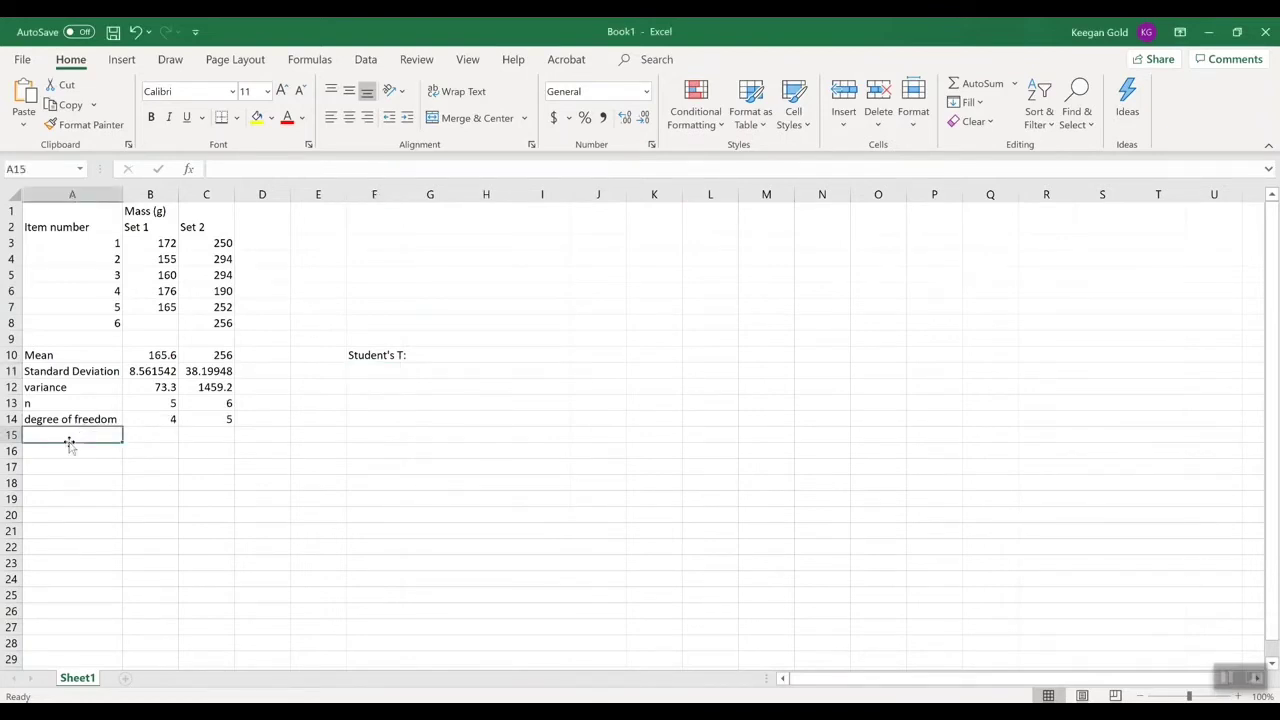
pyautogui.press('Return')
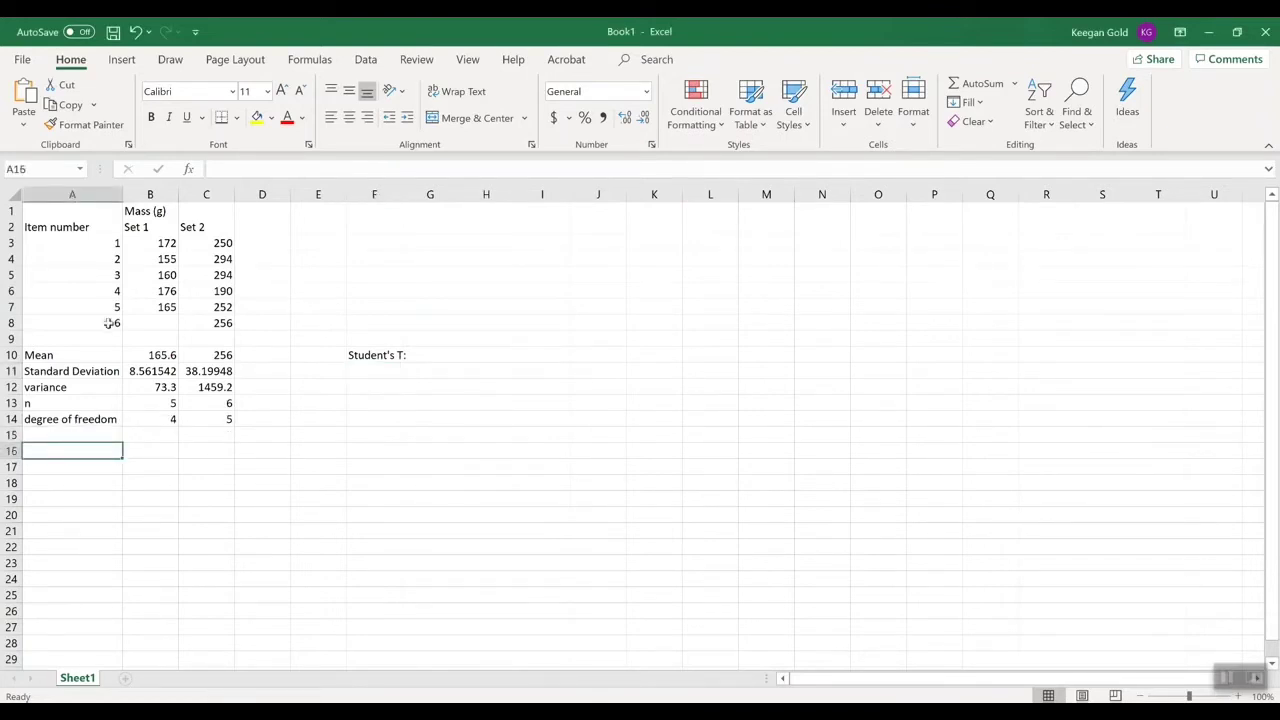
pyautogui.click(111, 419)
pyautogui.press('BackSpace')
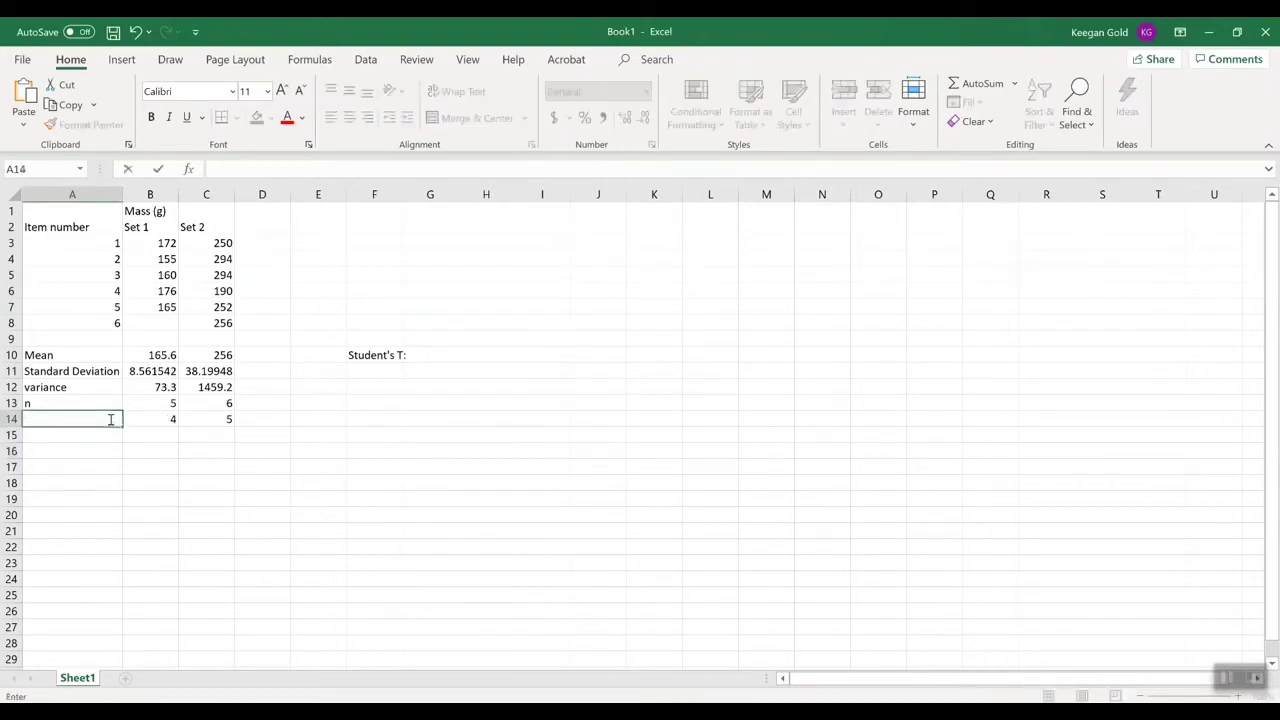
pyautogui.press('Return')
# - Clear the degree-of-freedom values 4 and 5 from B14 and C14, ending near A16
pyautogui.click(110, 419)
pyautogui.press('Right')
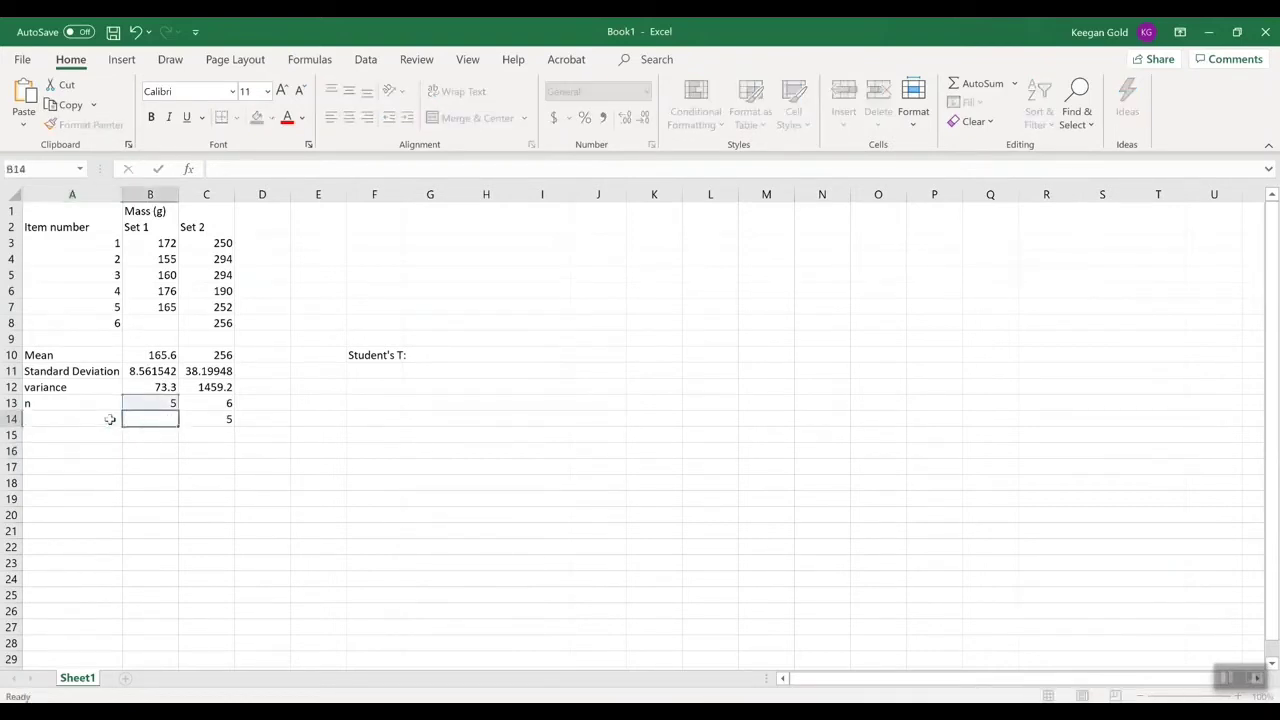
pyautogui.press('Return')
pyautogui.press('Up')
pyautogui.press('Right')
pyautogui.press('BackSpace')
pyautogui.press('Return')
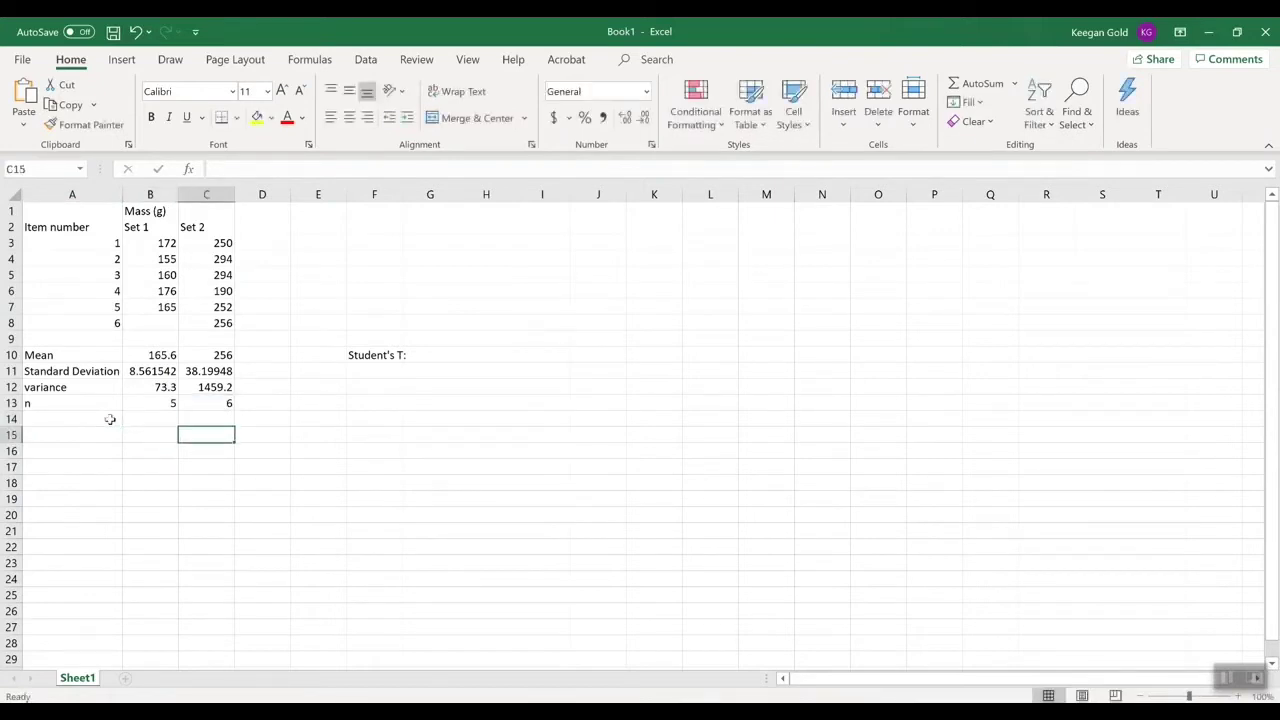
pyautogui.press('Down')
pyautogui.press('Left')
pyautogui.press('Left')
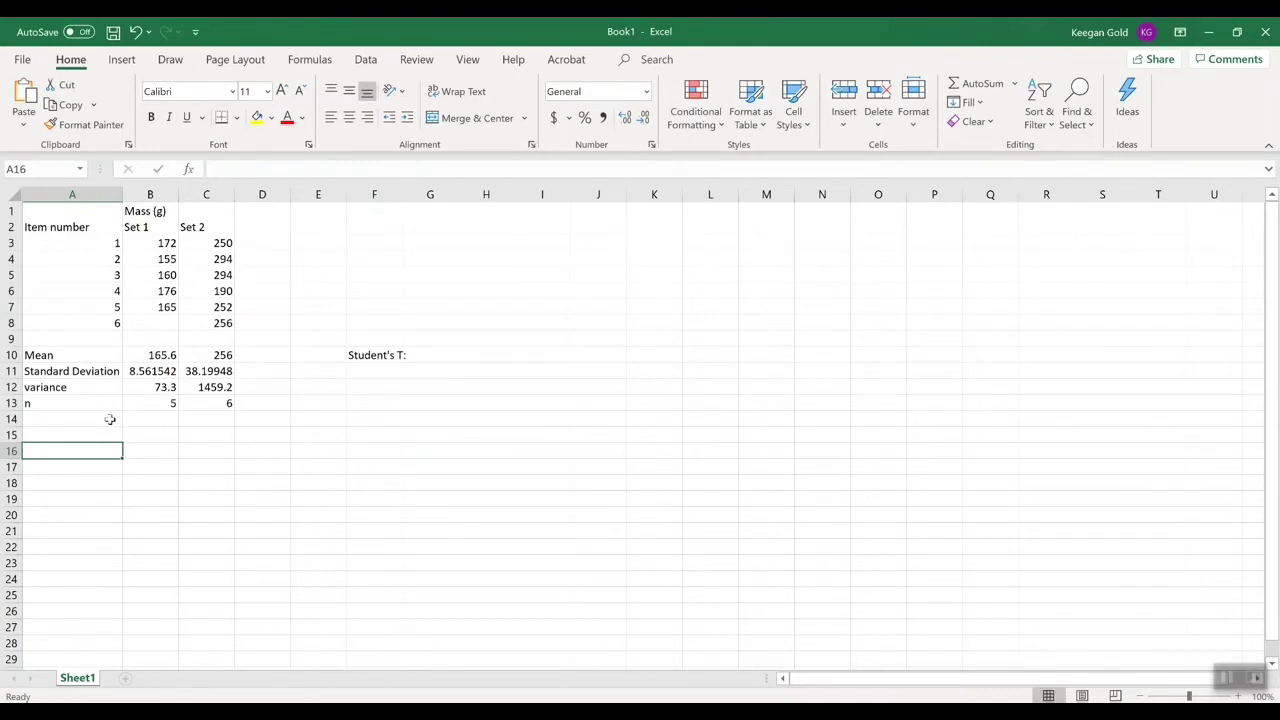
# - Start a =TINV( formula in A16, trying probabilities 0.10, 0.15 and 0.95 before 0.05
pyautogui.write('=TINV')
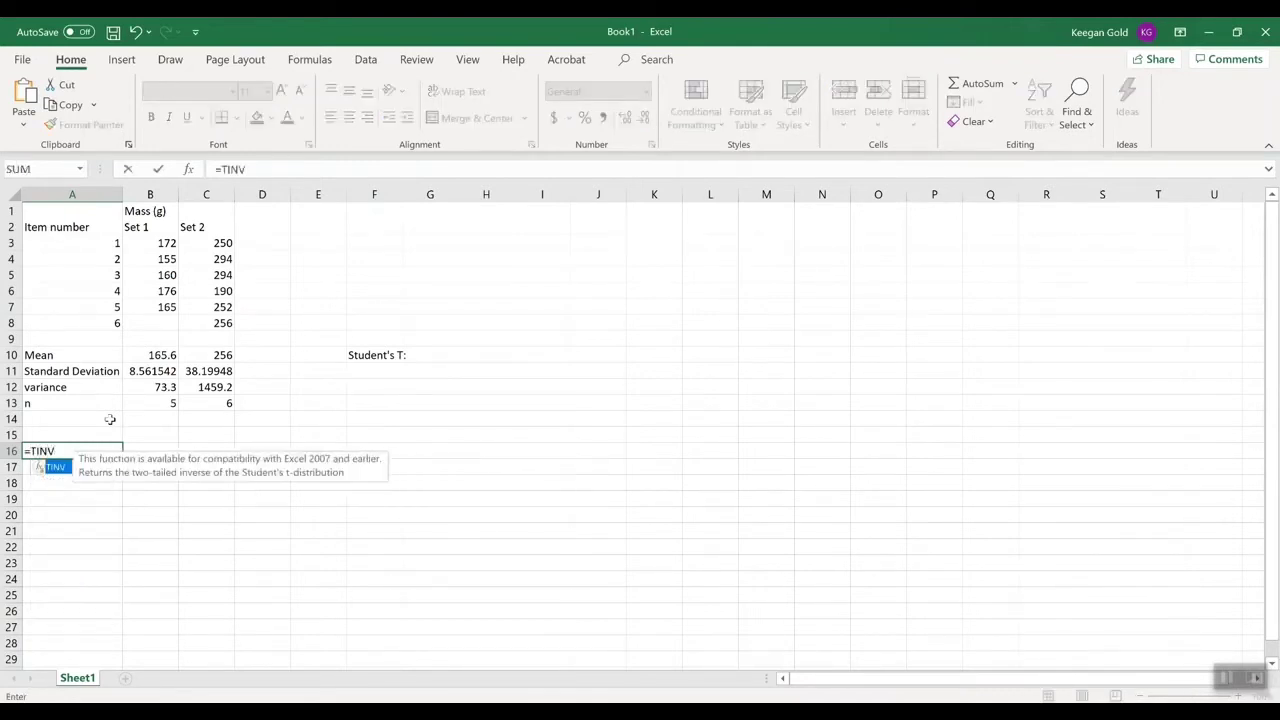
pyautogui.write('(')
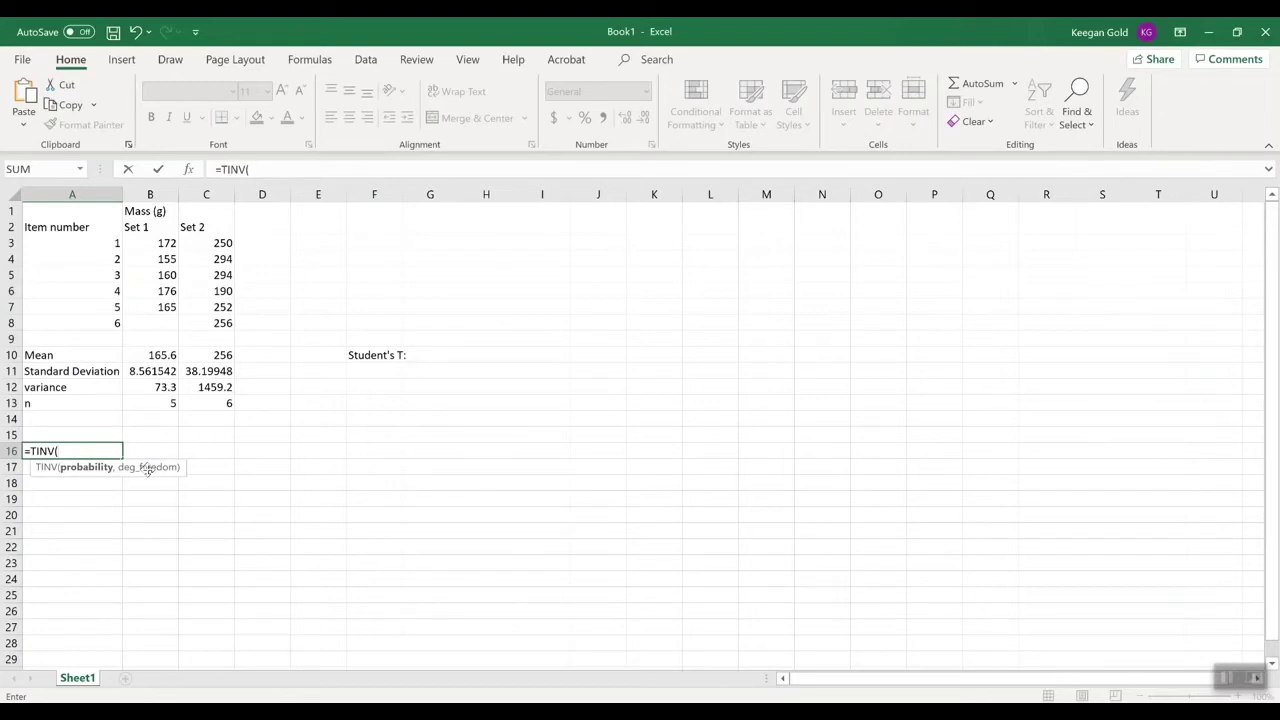
pyautogui.write('0.05')
pyautogui.press('BackSpace')
pyautogui.press('BackSpace')
pyautogui.write('10')
pyautogui.press('BackSpace')
pyautogui.press('BackSpace')
pyautogui.write('15')
pyautogui.press('BackSpace')
pyautogui.press('BackSpace')
pyautogui.press('BackSpace')
pyautogui.write('1-095')
pyautogui.press('BackSpace')
pyautogui.press('BackSpace')
pyautogui.write('.95')
pyautogui.press('BackSpace')
pyautogui.press('BackSpace')
pyautogui.press('BackSpace')
pyautogui.press('BackSpace')
pyautogui.press('BackSpace')
pyautogui.press('BackSpace')
pyautogui.write('0.05,')
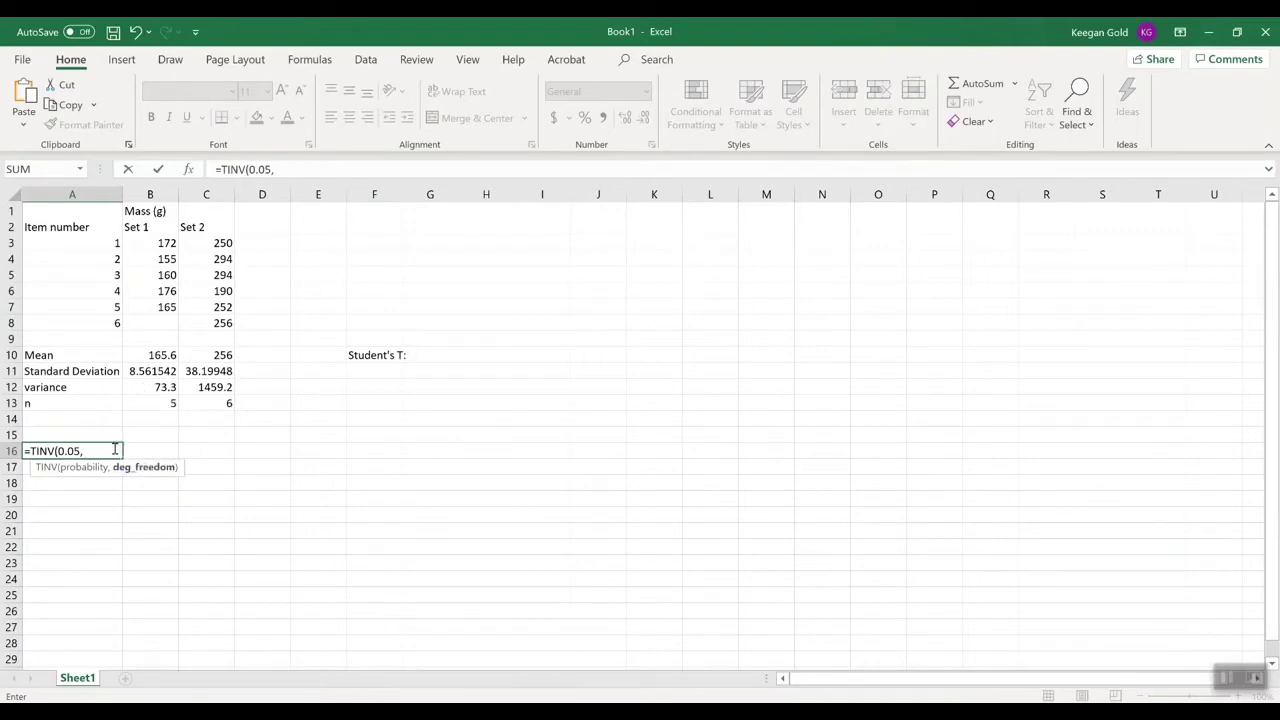
# - Cancel the unfinished TINV formula so A16 stays empty, then select A14
pyautogui.press('F2')
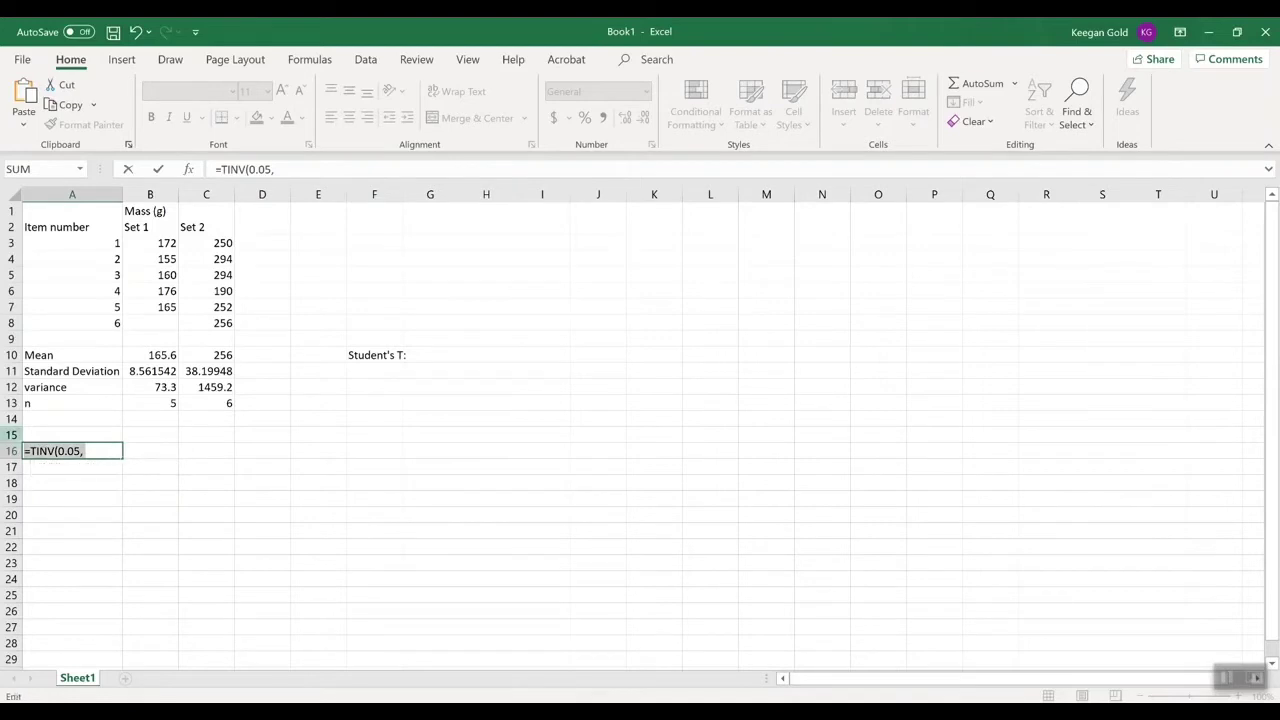
pyautogui.press('Escape')
pyautogui.click(72, 483)
pyautogui.click(72, 467)
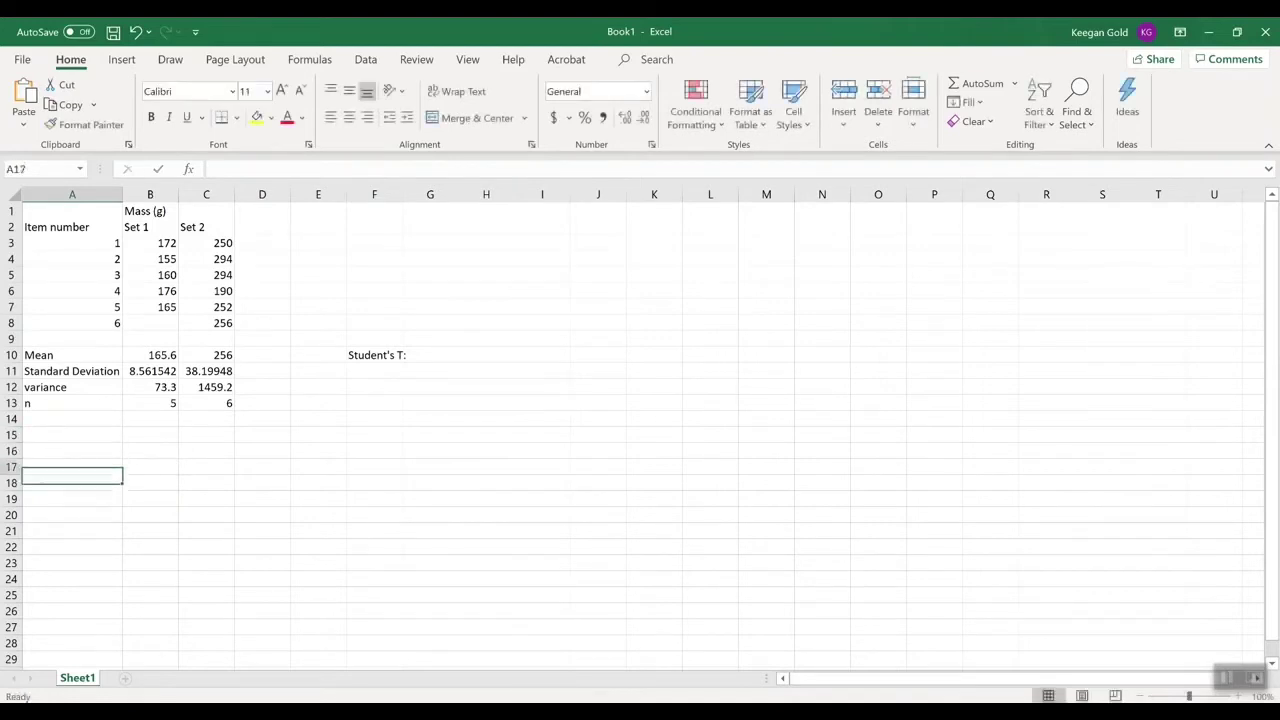
# - Label A14 'Degrees of freedom' and enter =B13-1 in B14, giving 4 for Set 1
pyautogui.click(72, 419)
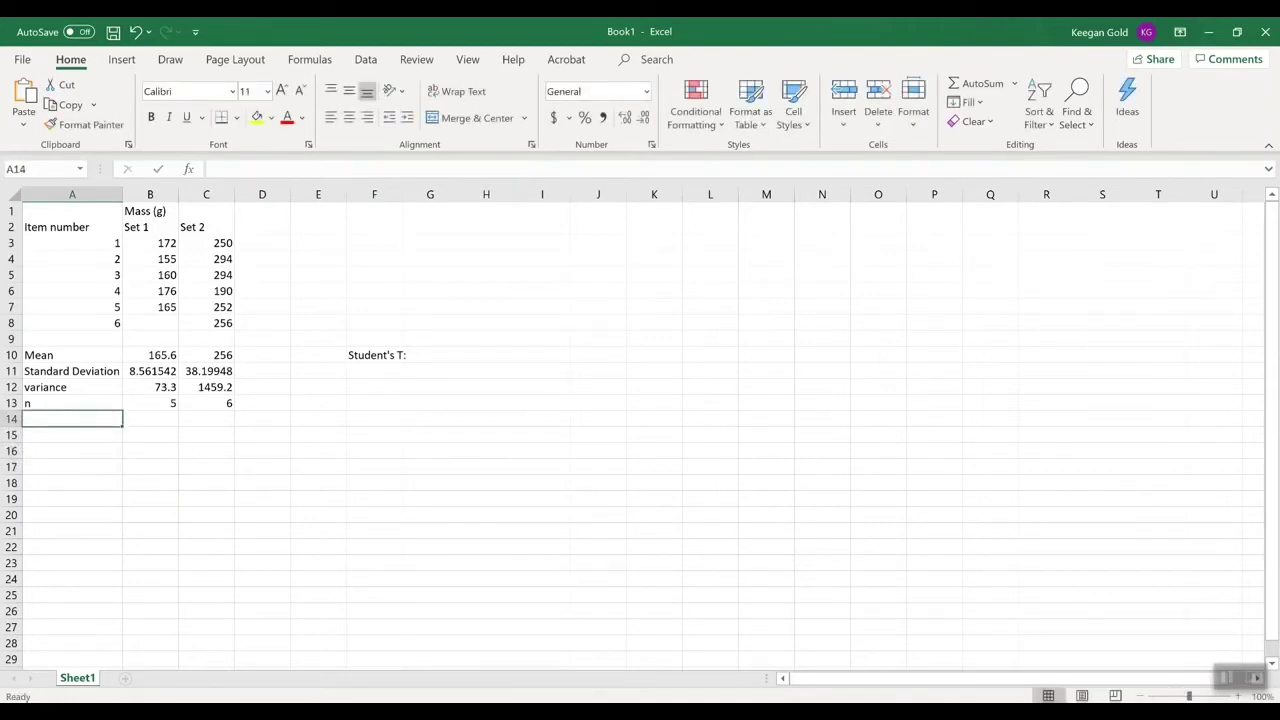
pyautogui.write('Degrees')
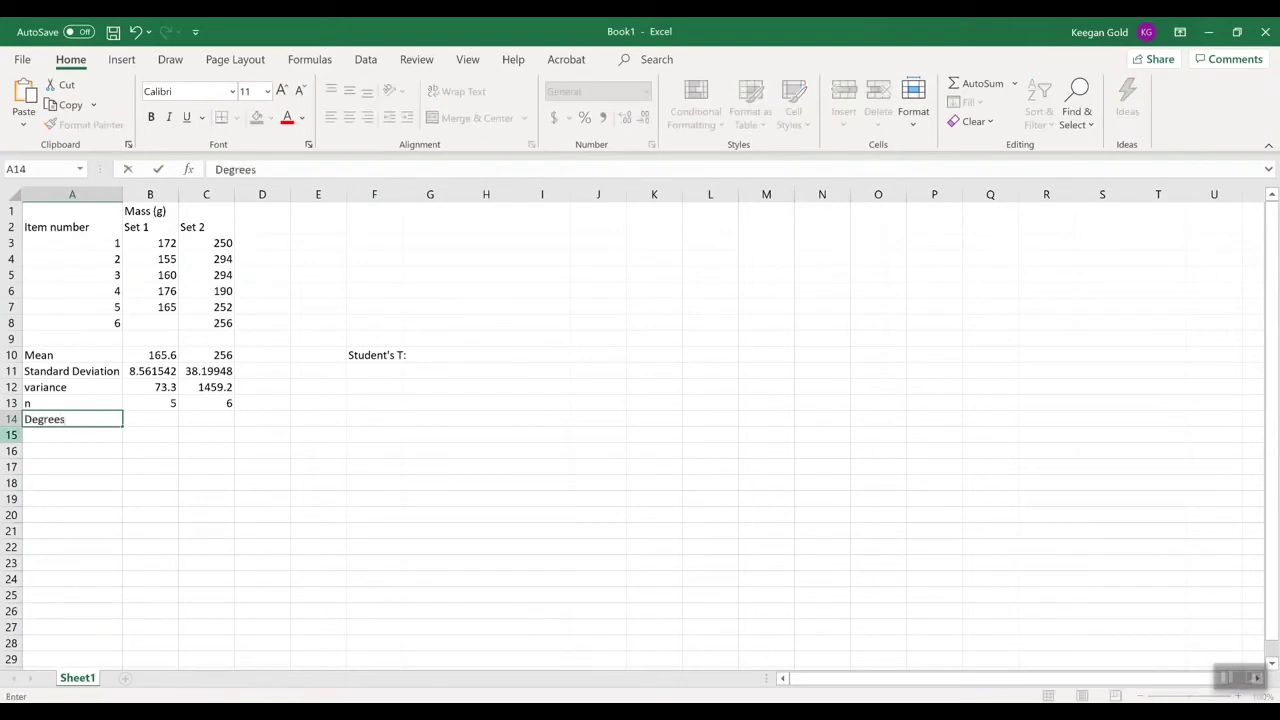
pyautogui.write(' of freedom')
pyautogui.press('Return')
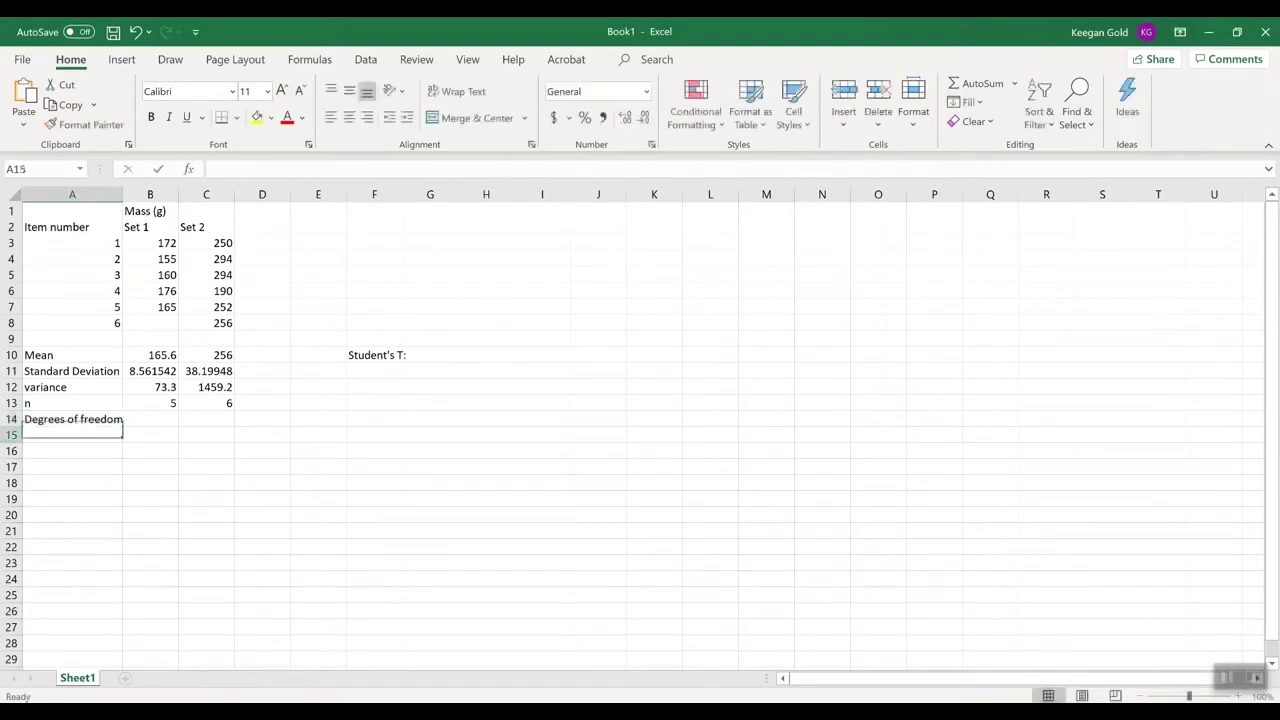
pyautogui.click(150, 419)
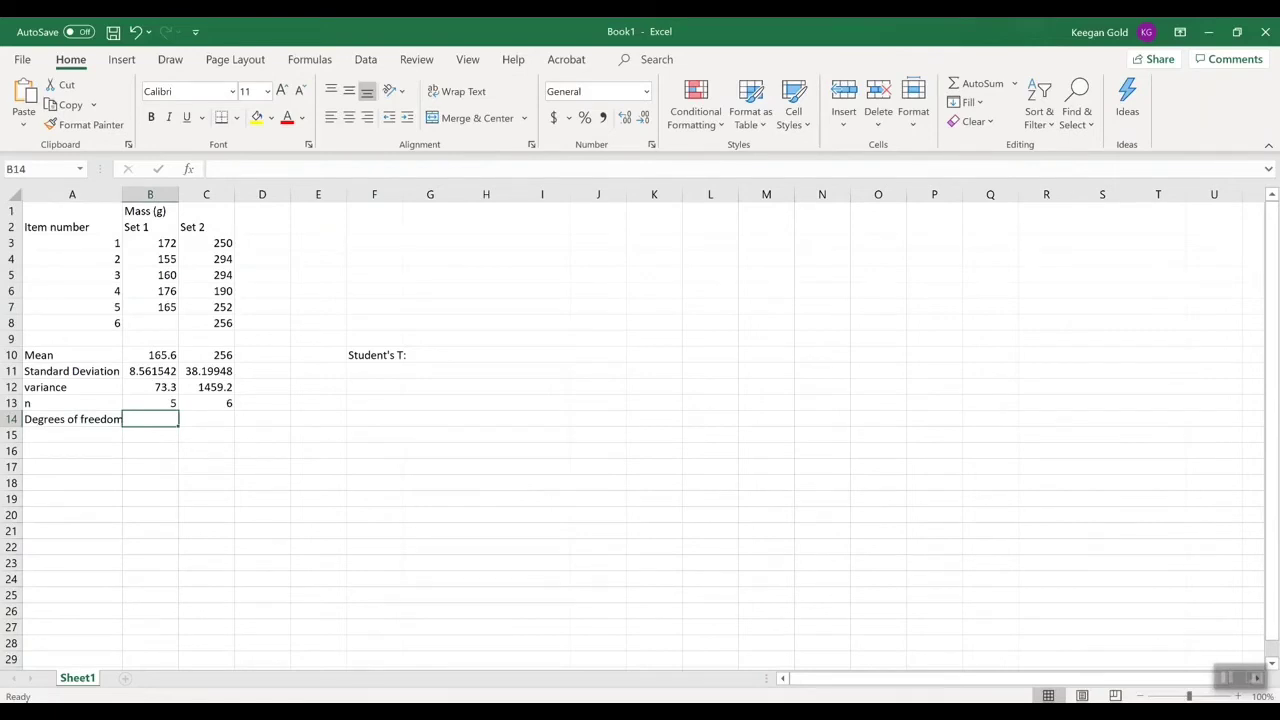
pyautogui.write('=')
pyautogui.click(132, 401)
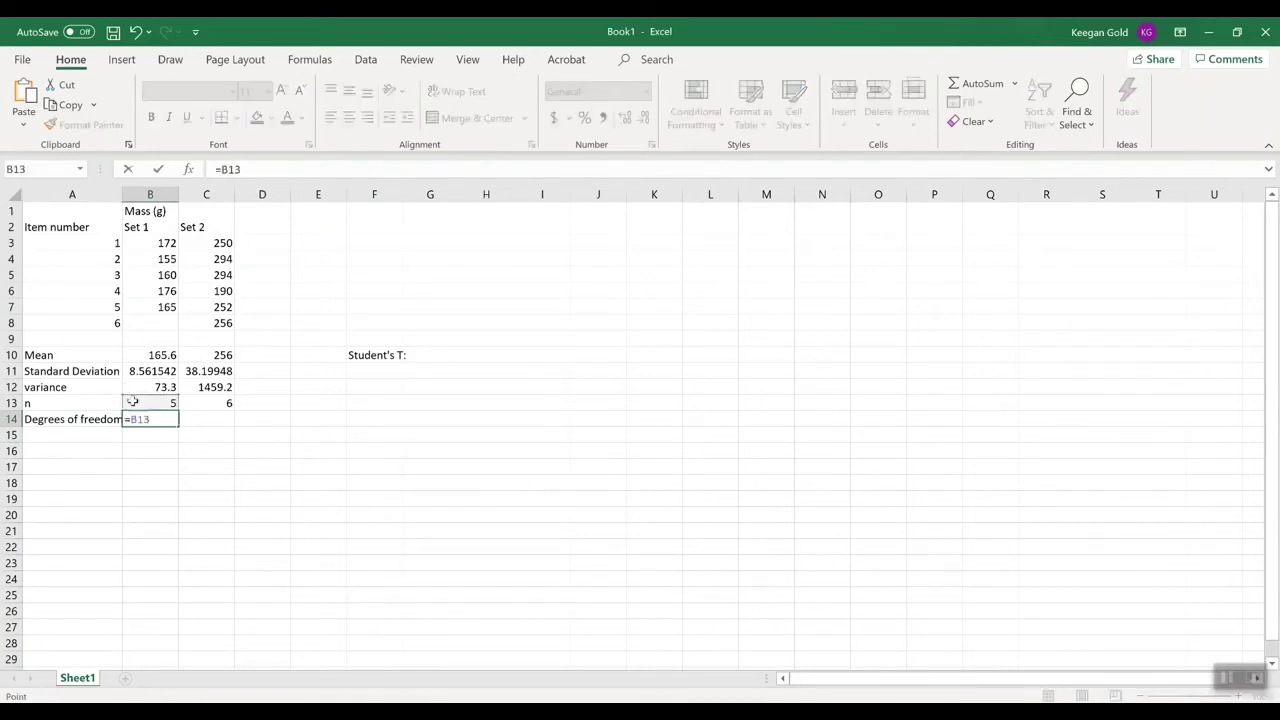
pyautogui.write('-1')
pyautogui.press('Return')
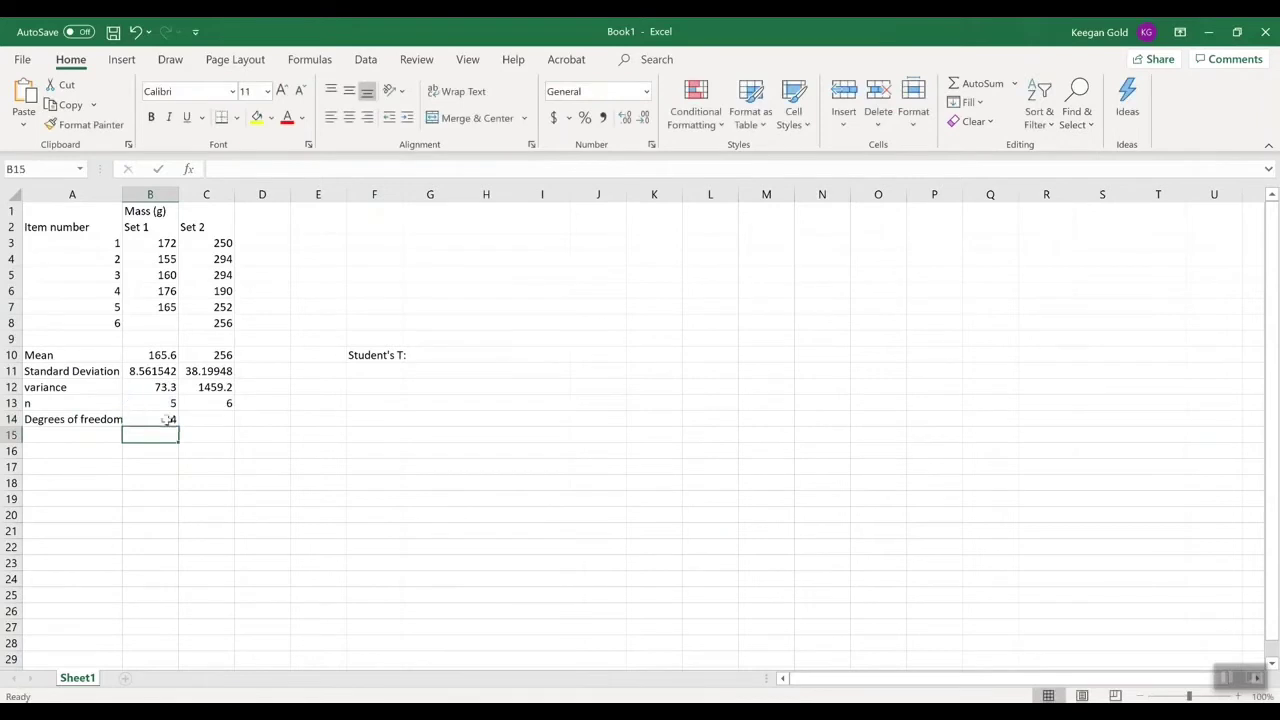
# - Enter =C13-1 in C14 so Set 2 shows 5 degrees of freedom
pyautogui.click(165, 419)
pyautogui.moveTo(177, 426); pyautogui.dragTo(245, 419)
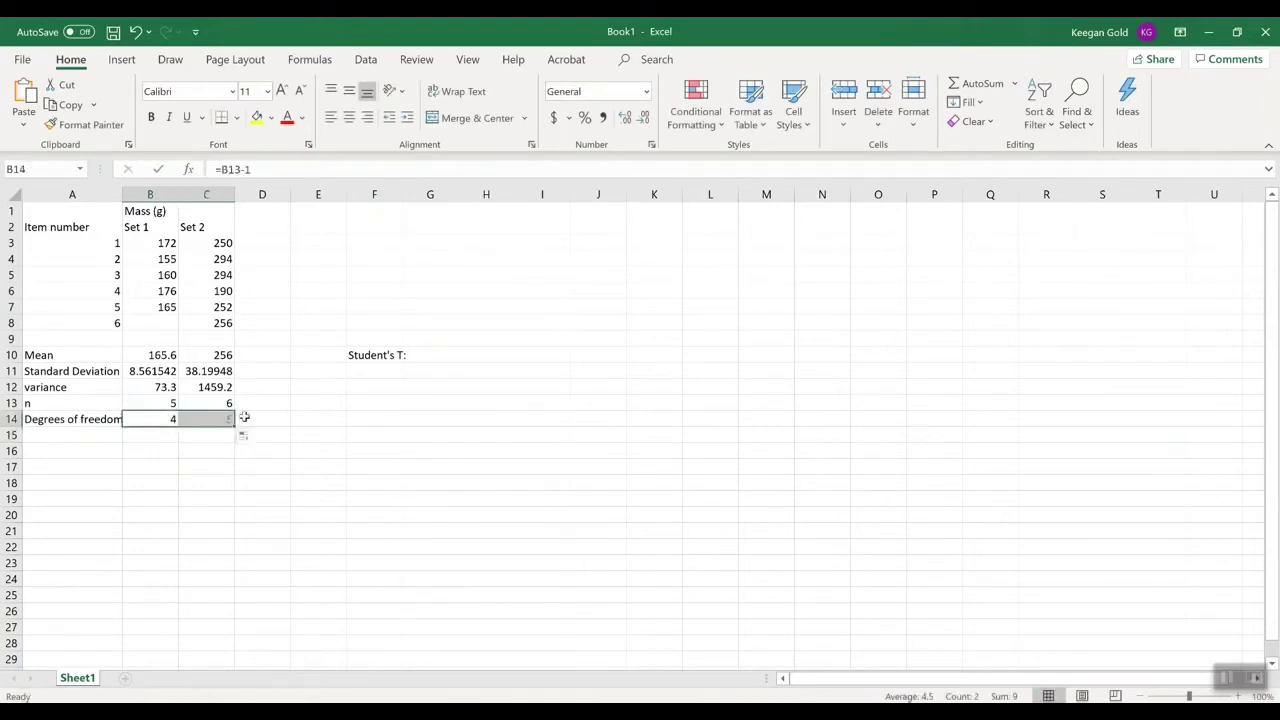
pyautogui.click(196, 452)
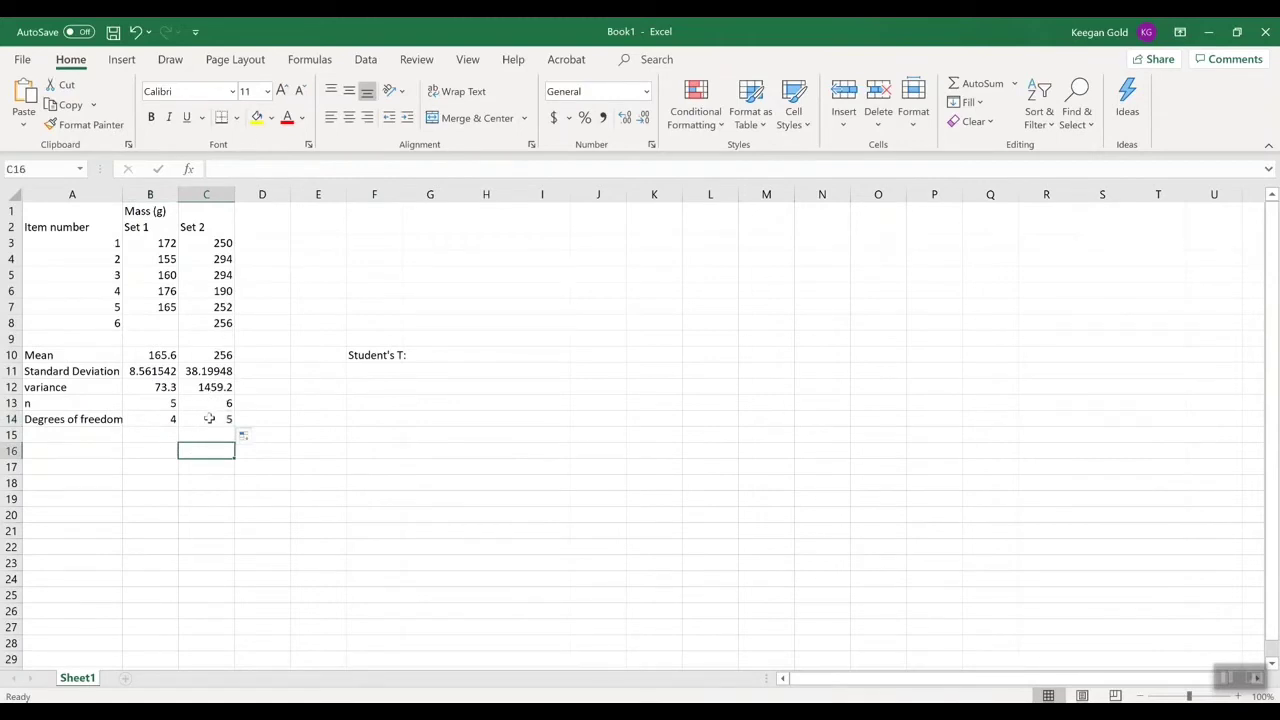
pyautogui.click(209, 419)
pyautogui.press('BackSpace')
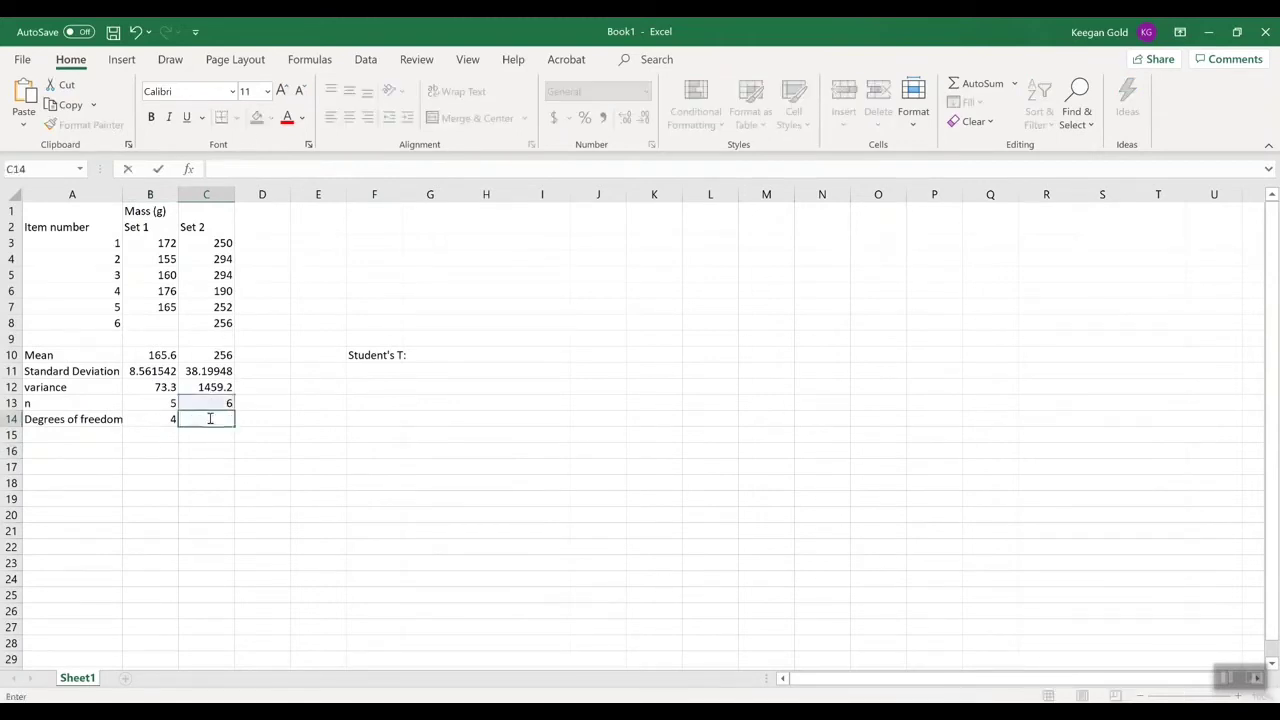
pyautogui.write('=')
pyautogui.click(211, 405)
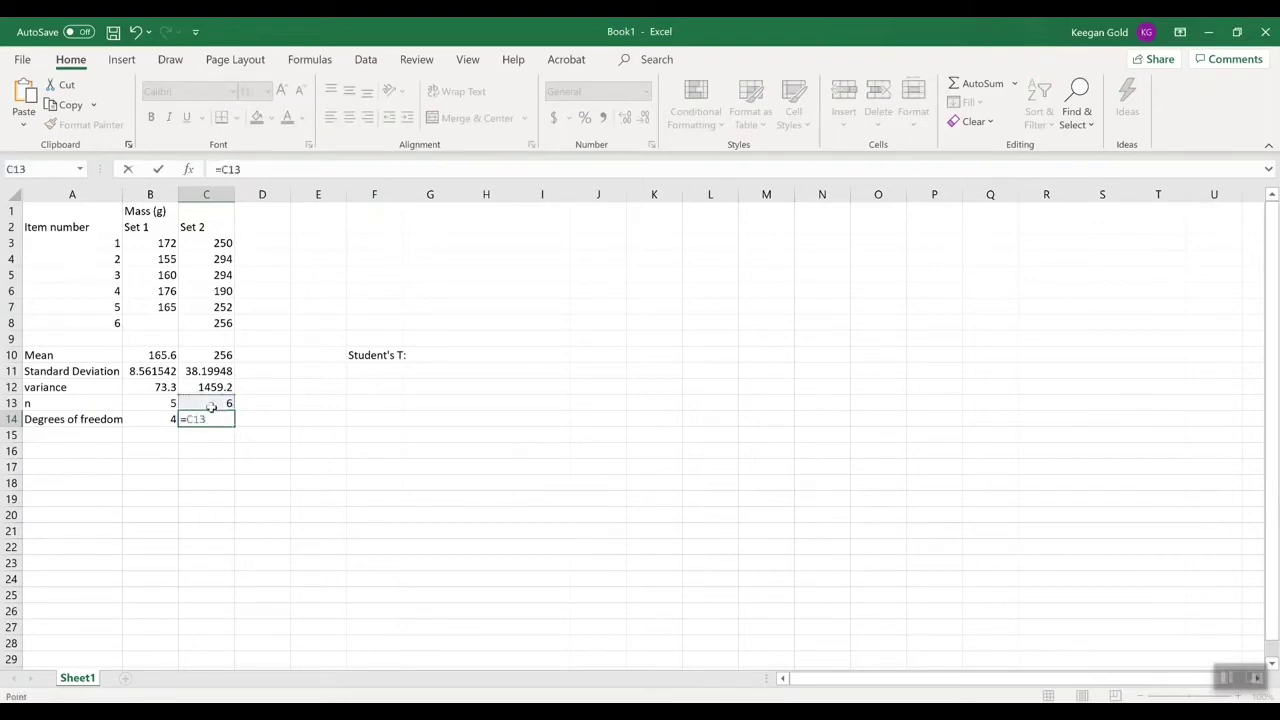
pyautogui.write('-1')
pyautogui.press('Return')
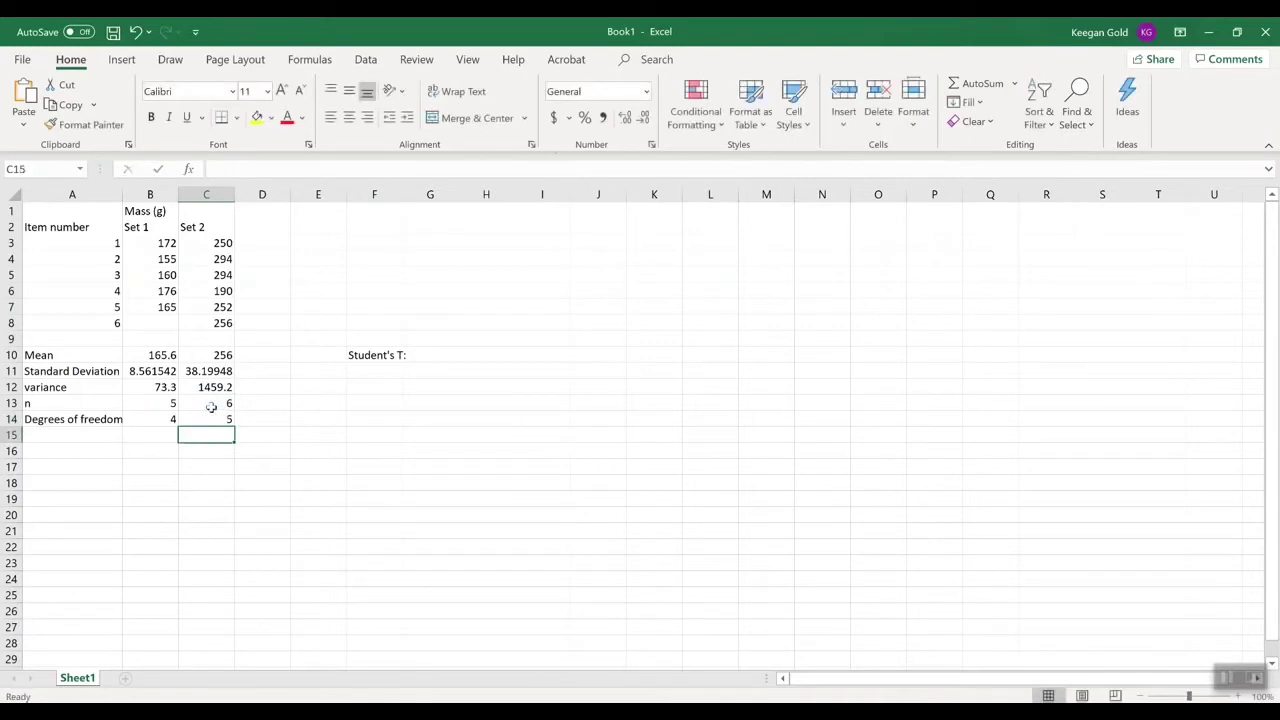
pyautogui.click(102, 436)
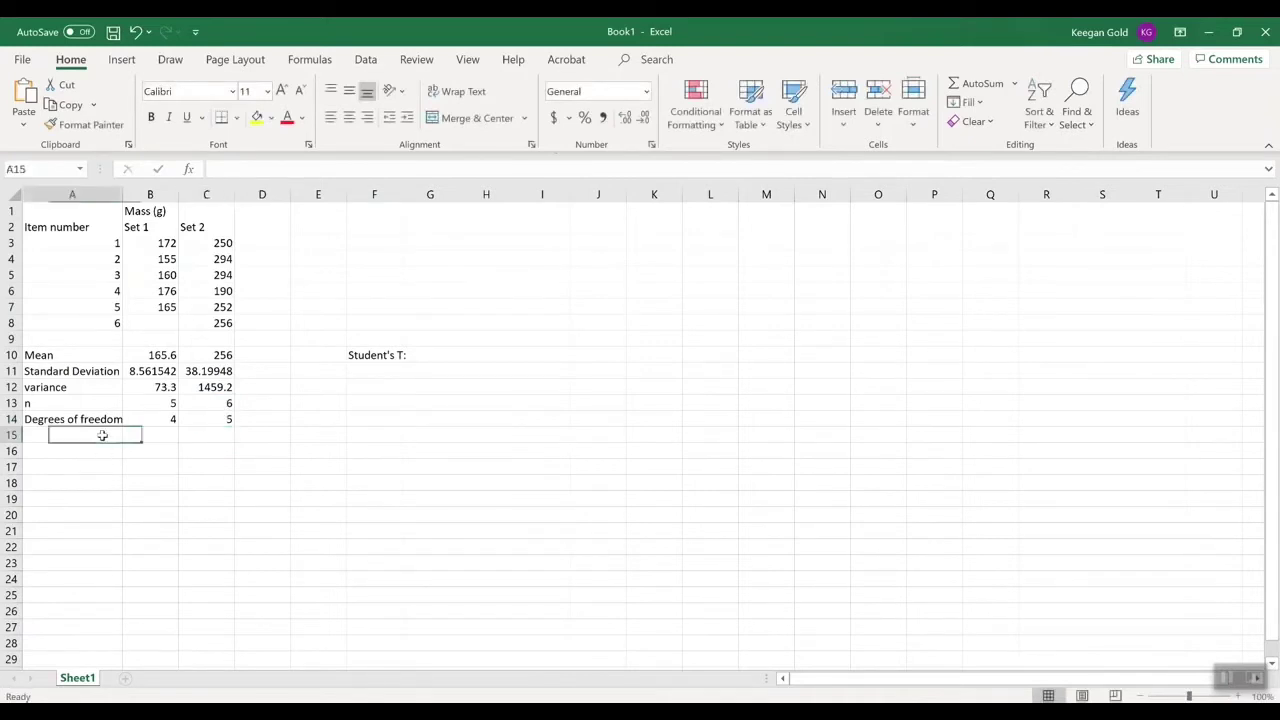
# - Label A15 'Student T value', discarding a TINV formula started there
pyautogui.write('=')
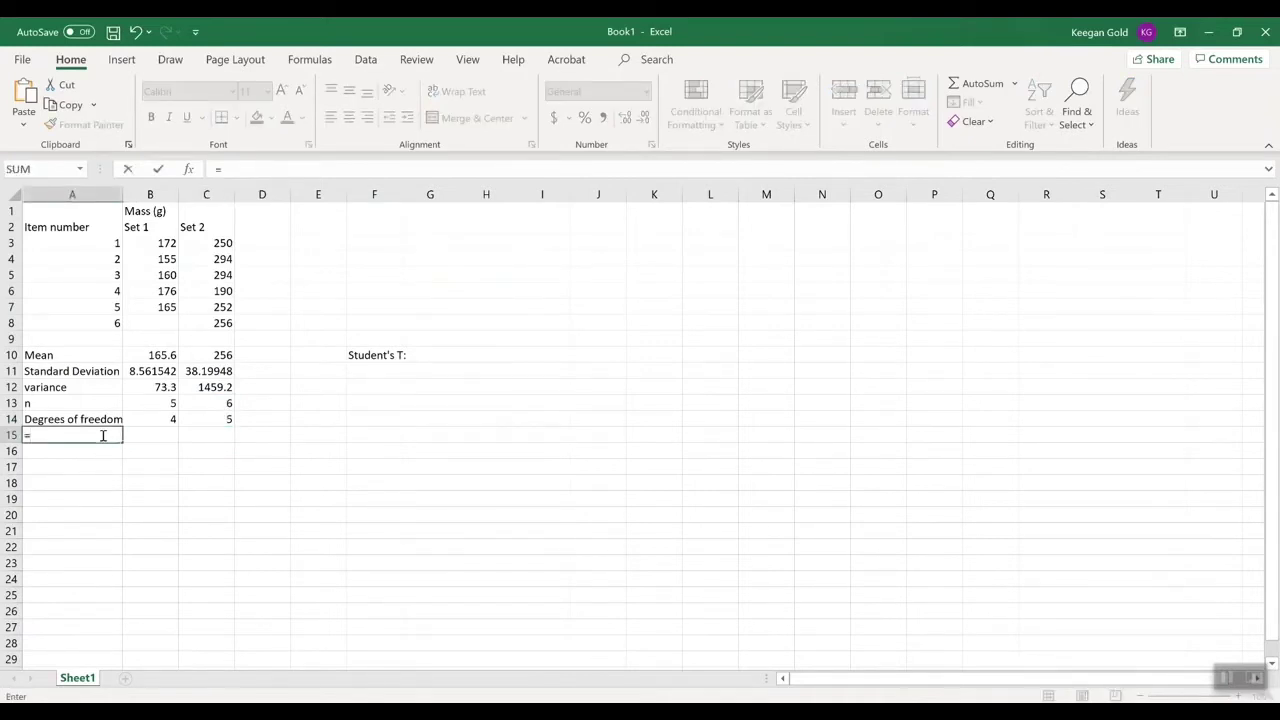
pyautogui.write('TINV(')
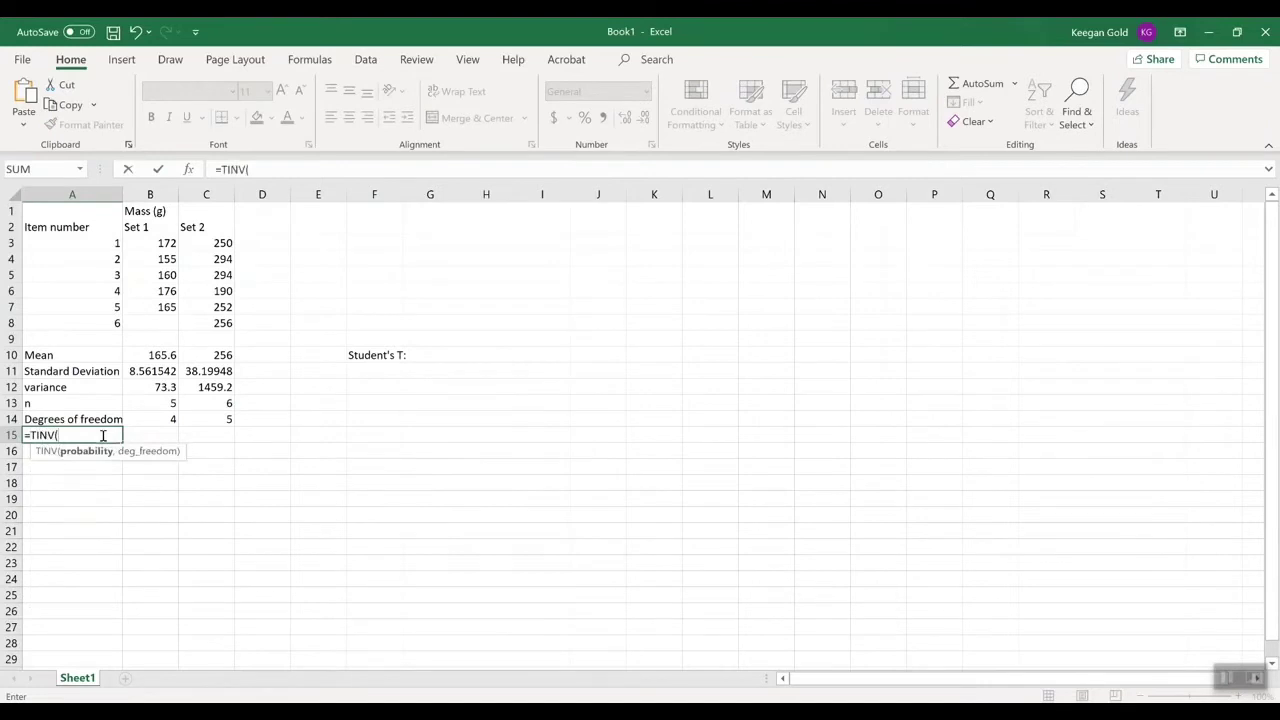
pyautogui.press('BackSpace')
pyautogui.press('BackSpace')
pyautogui.press('BackSpace')
pyautogui.press('BackSpace')
pyautogui.press('BackSpace')
pyautogui.press('BackSpace')
pyautogui.press('Return')
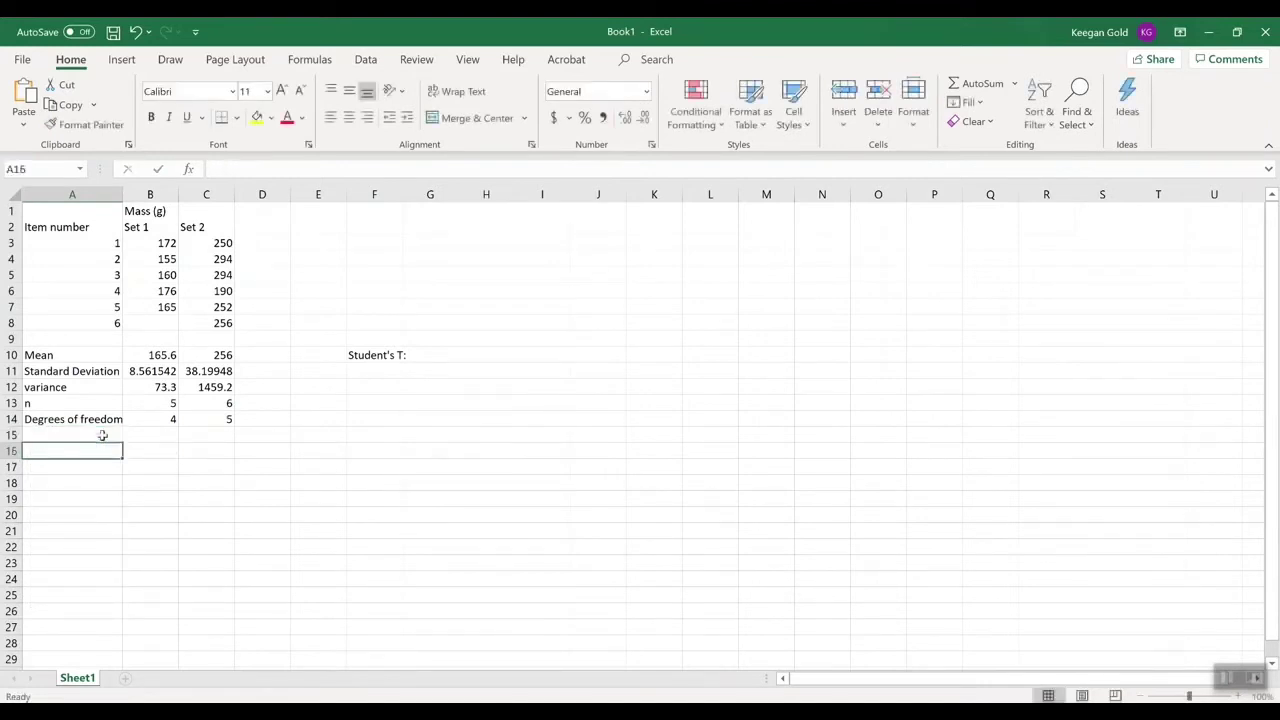
pyautogui.click(102, 435)
pyautogui.write('Student T')
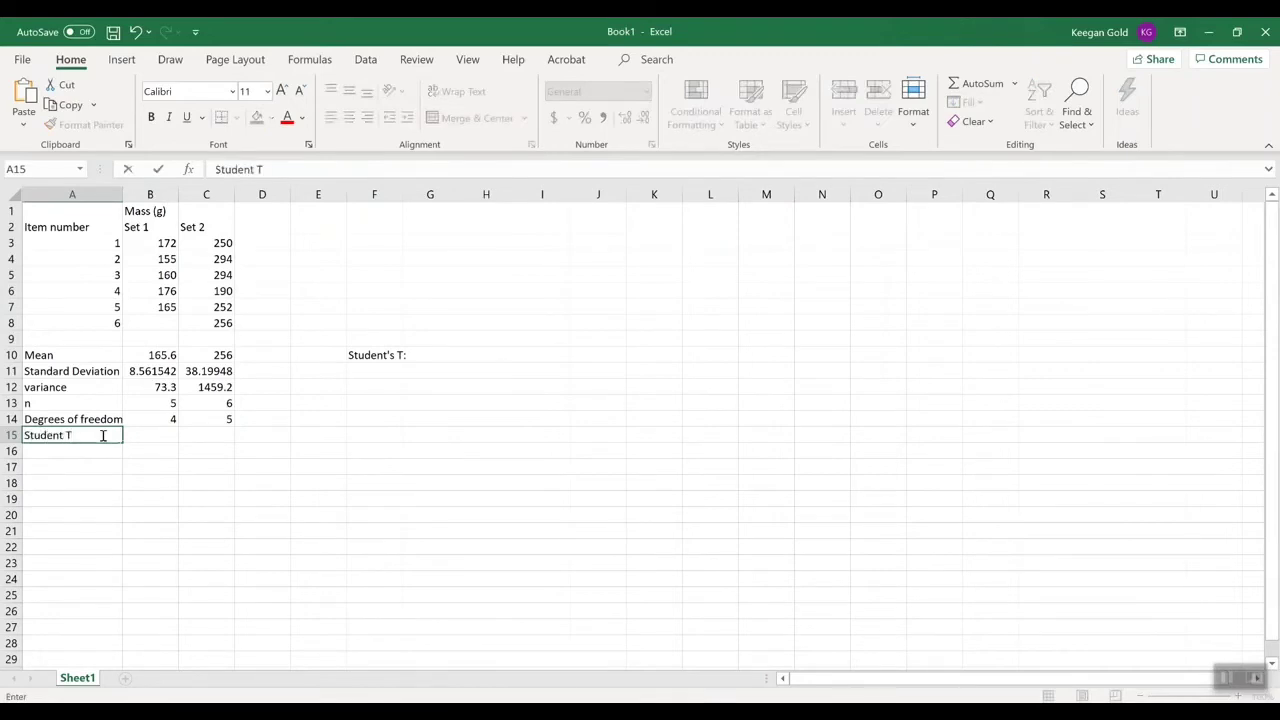
pyautogui.write(' value')
pyautogui.press('Return')
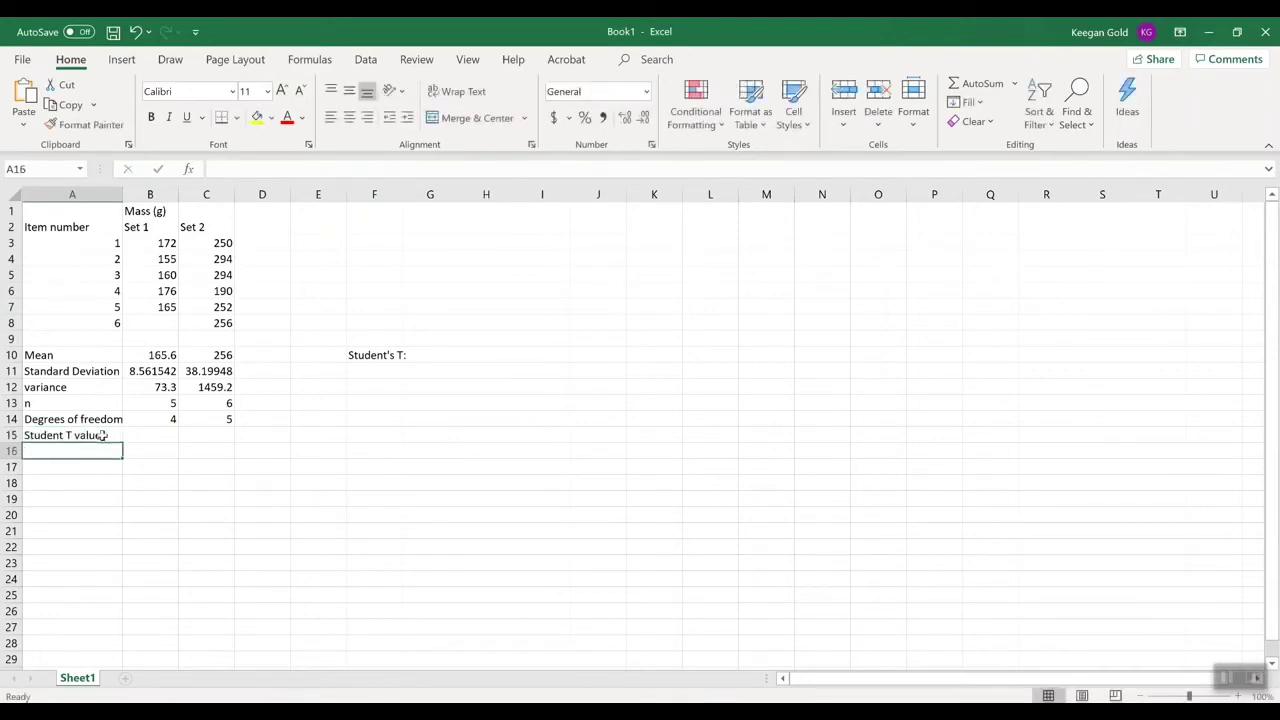
# - Enter =TINV(0.05,B14) in B15 and fill it to C15, giving 2.776445 and 2.570582
pyautogui.press('Up')
pyautogui.press('Right')
pyautogui.write('=')
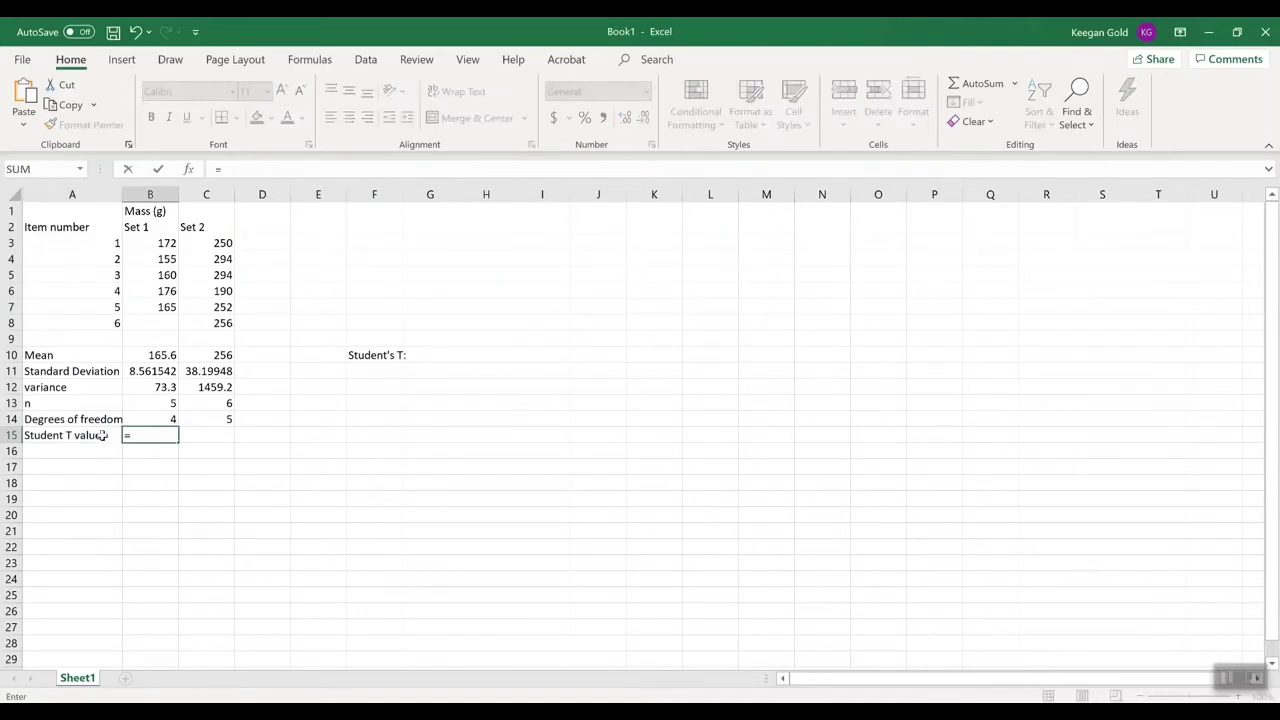
pyautogui.write('tinv')
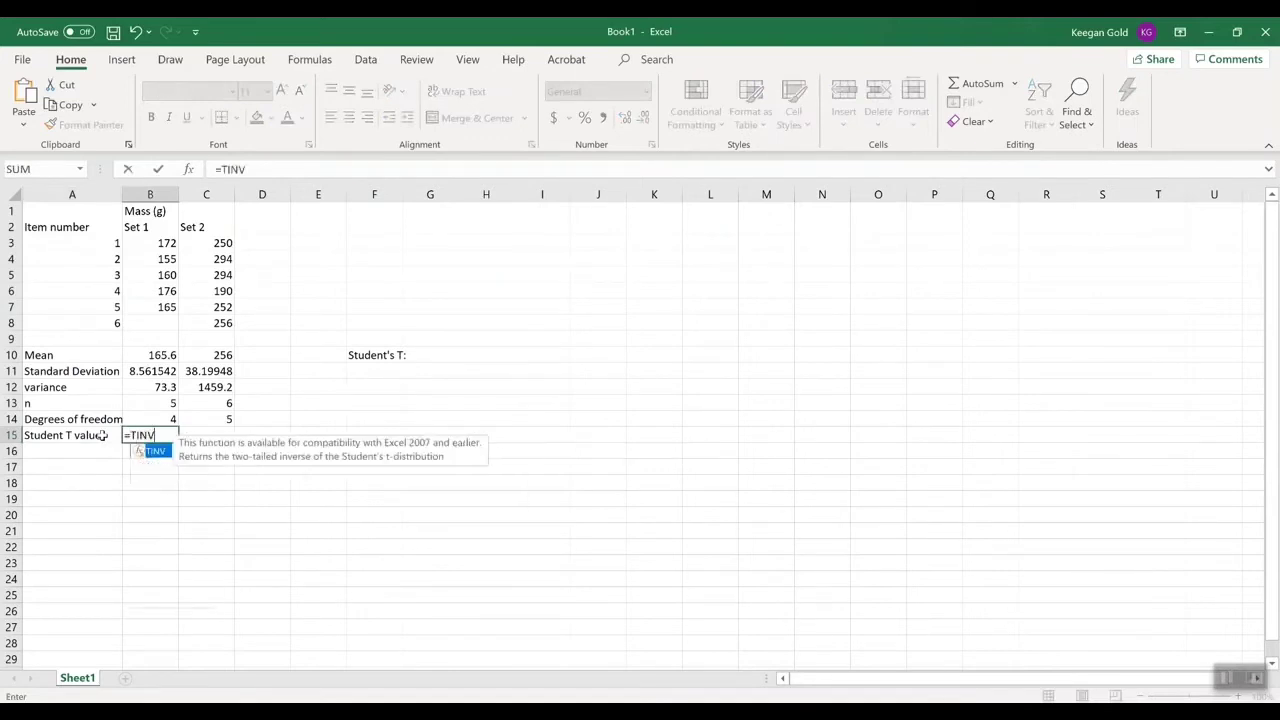
pyautogui.press('Tab')
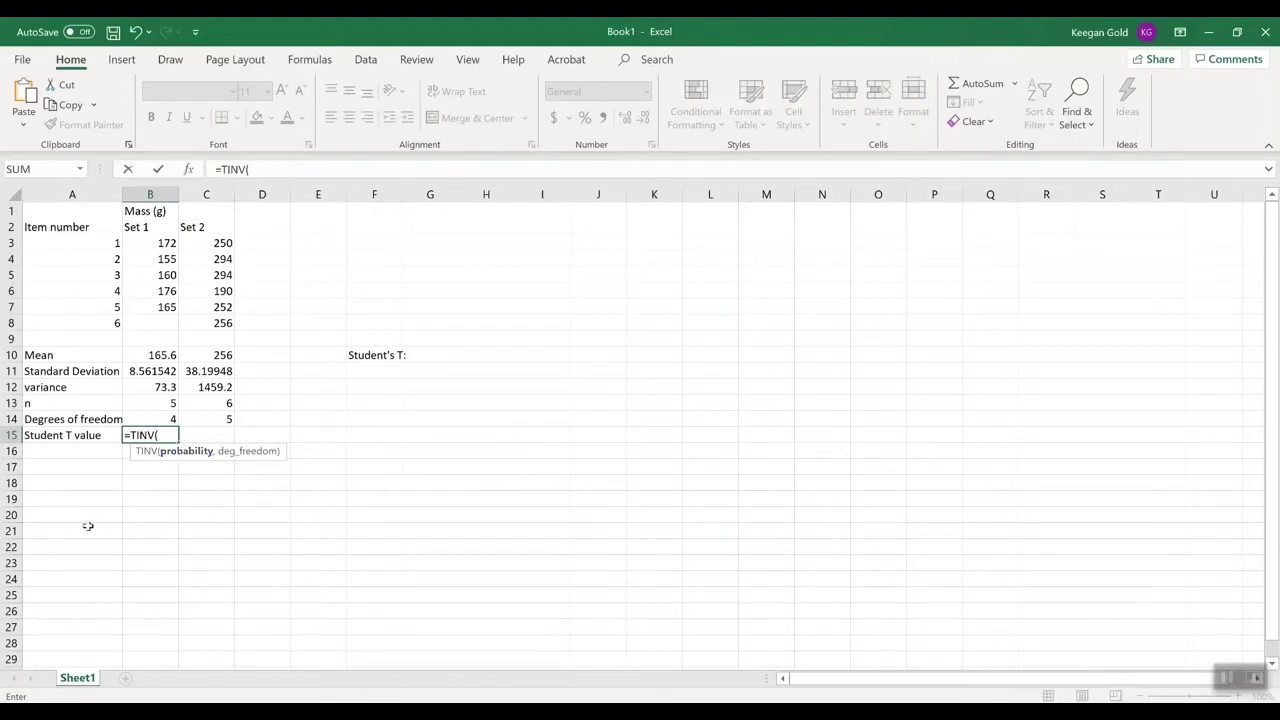
pyautogui.write('0.05,')
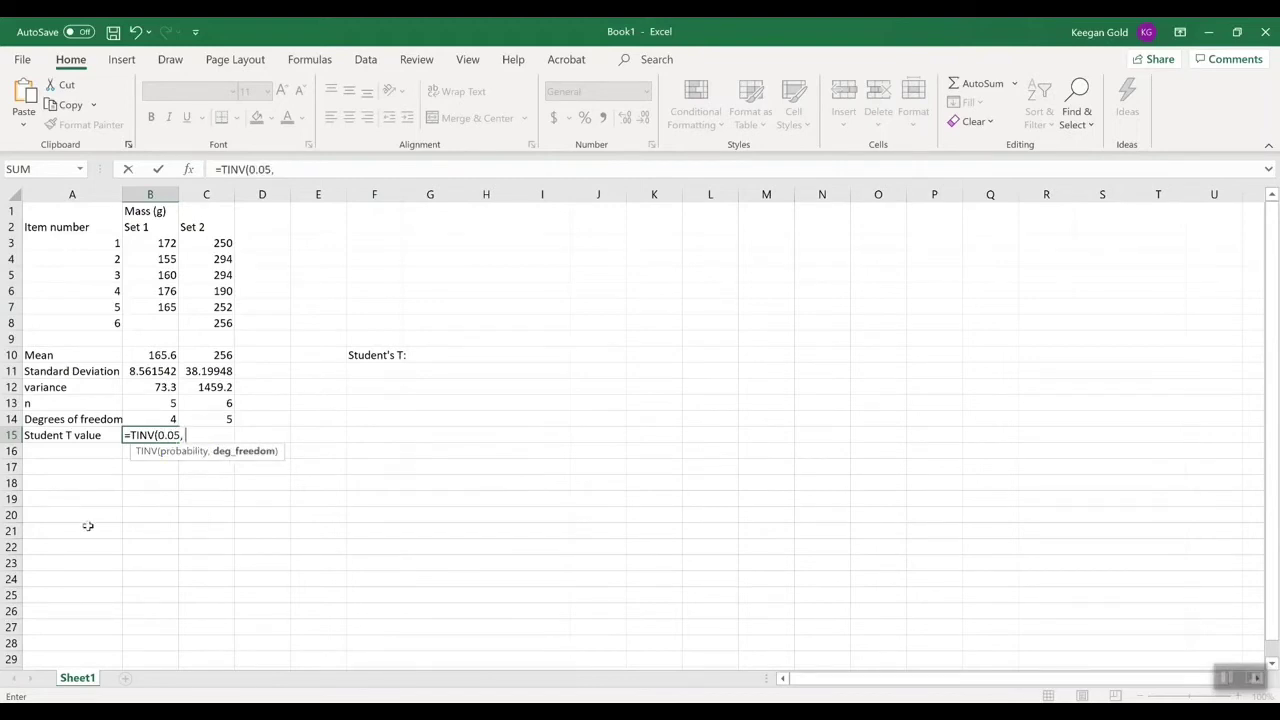
pyautogui.click(167, 420)
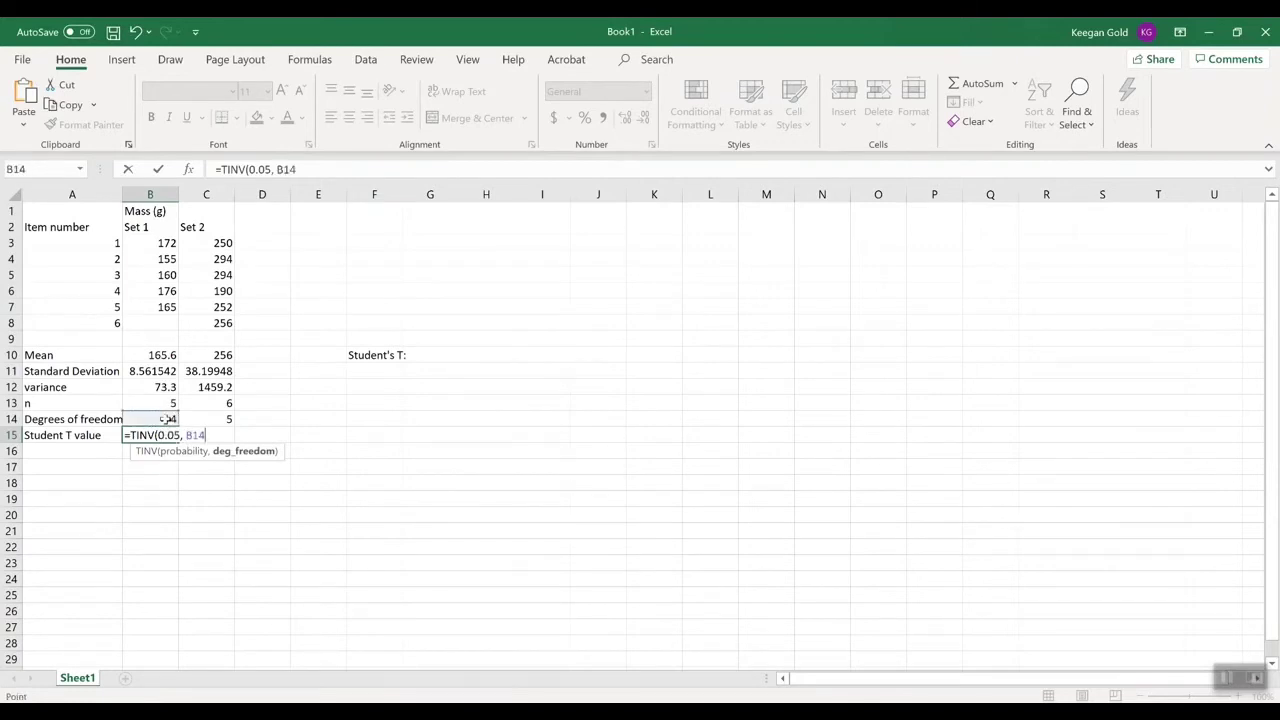
pyautogui.write(')')
pyautogui.press('Return')
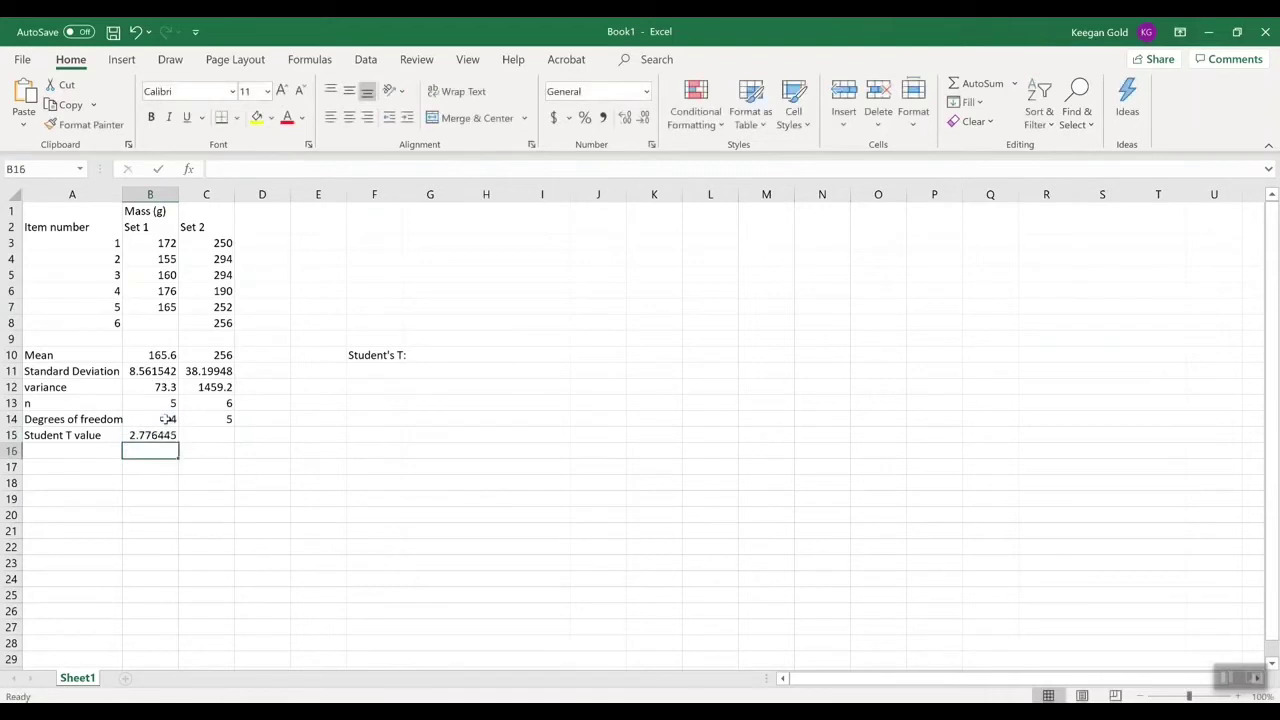
pyautogui.click(170, 437)
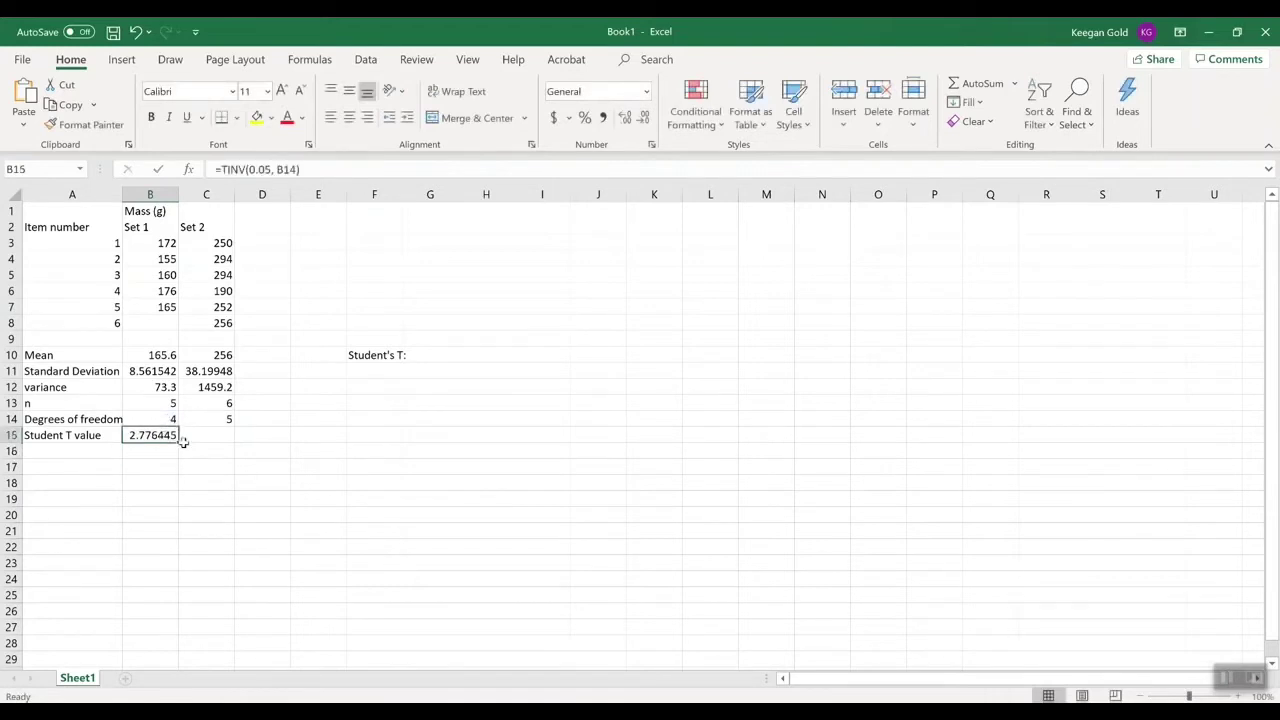
pyautogui.moveTo(183, 441); pyautogui.dragTo(236, 448)
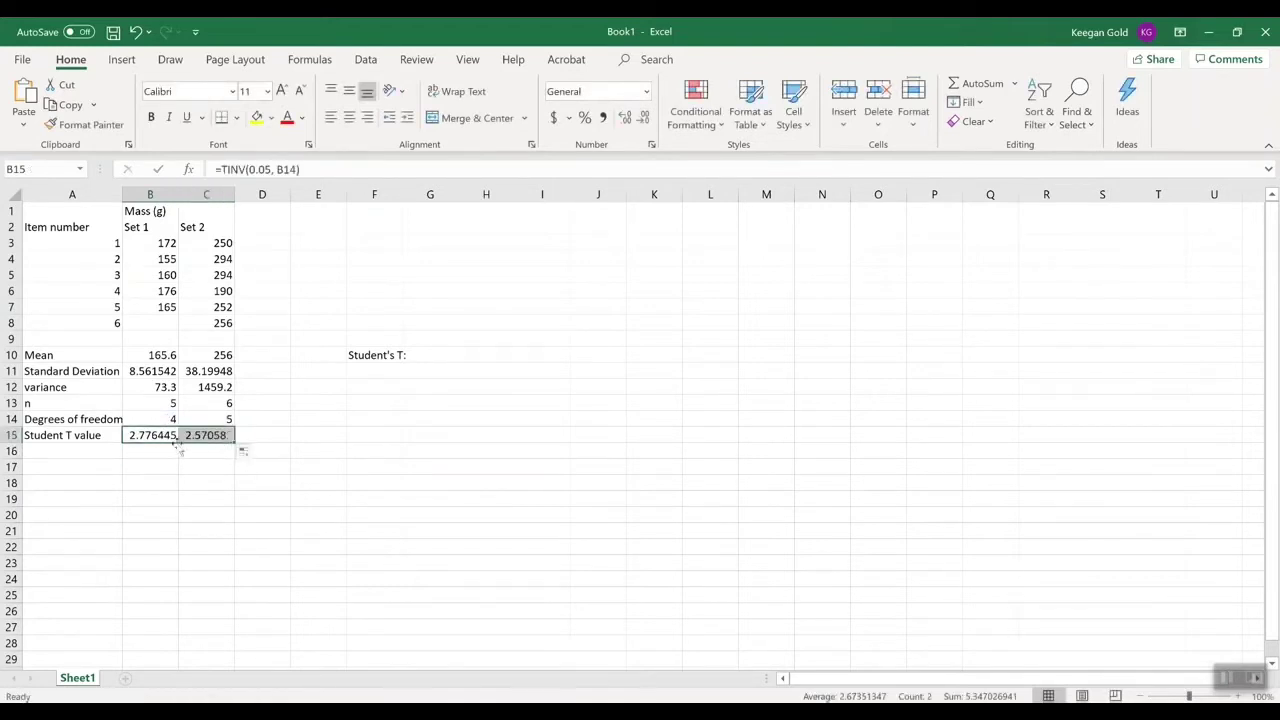